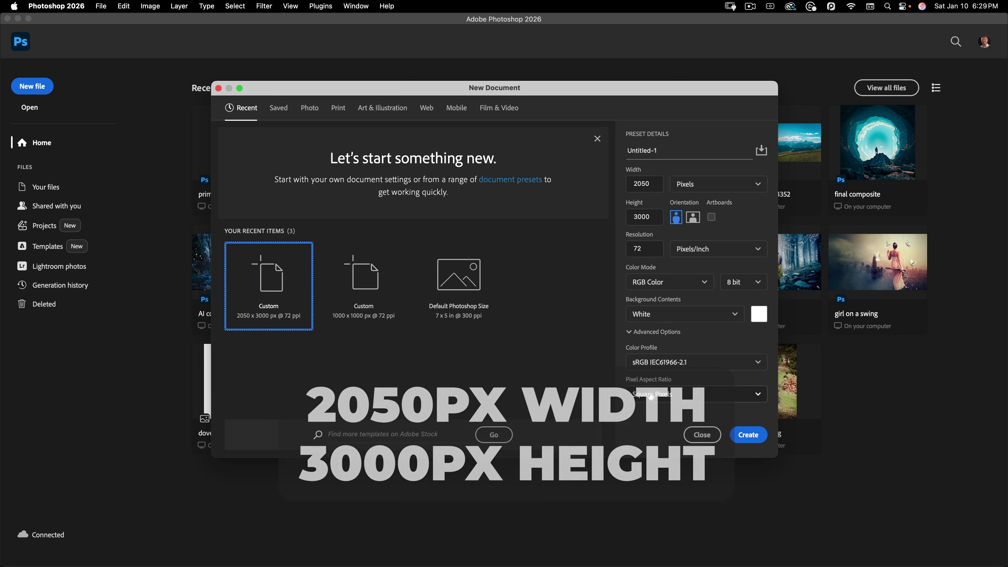
- Create the blank document and start a guide layout with 4 columns, 5 rows and no gutters
{"action": "left_click", "coordinate": [756, 438]}
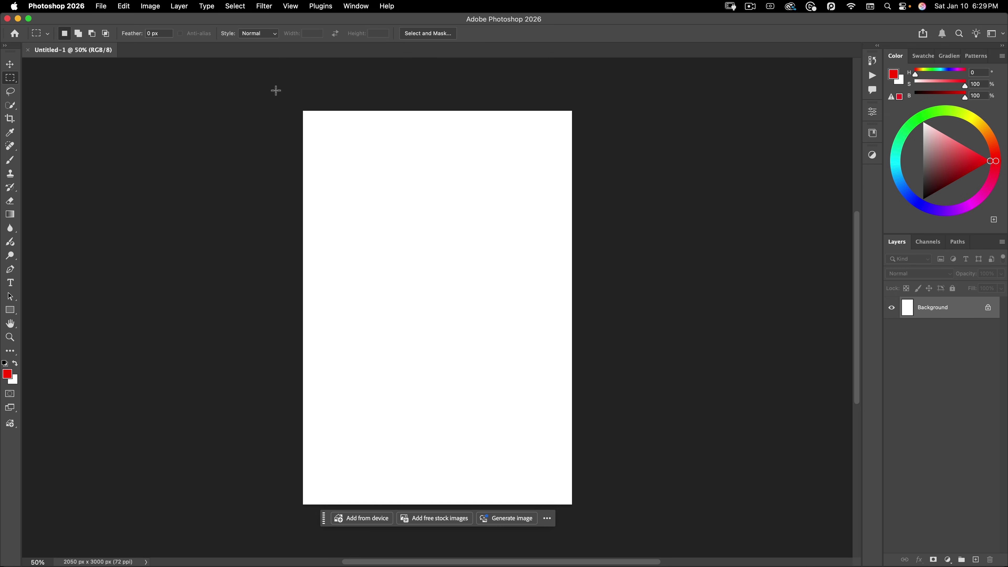
{"action": "left_click", "coordinate": [290, 7]}
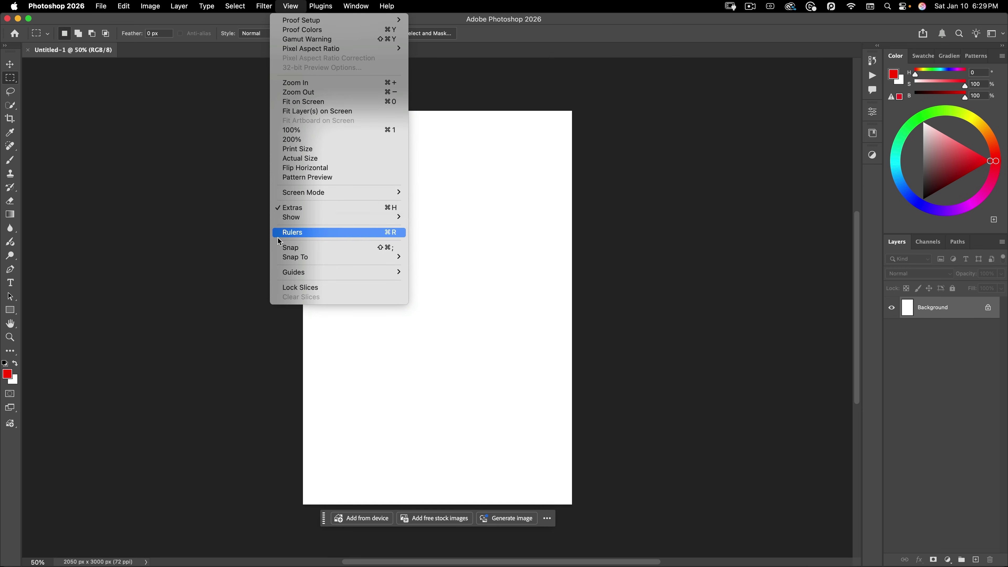
{"action": "mouse_move", "coordinate": [283, 274]}
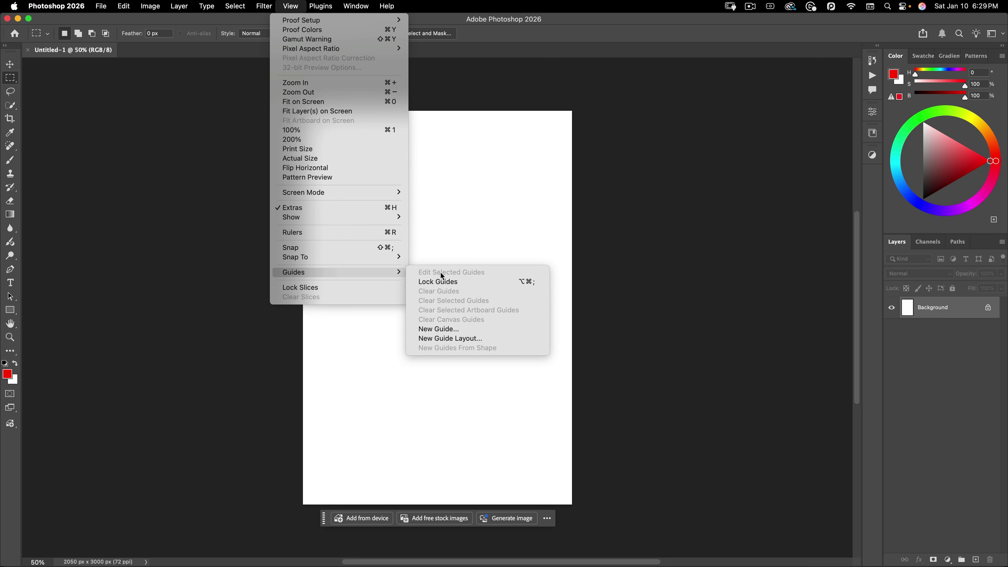
{"action": "left_click", "coordinate": [466, 338]}
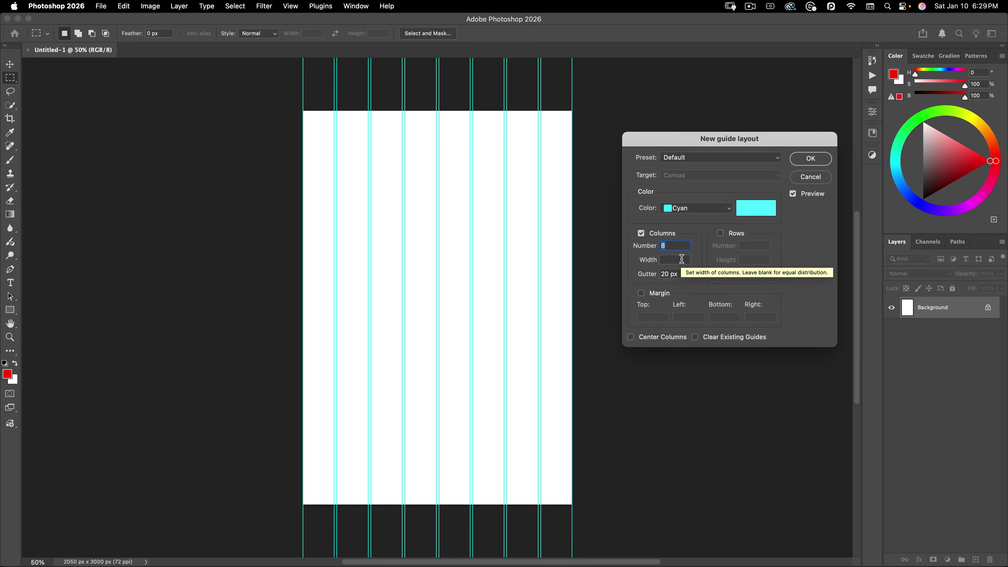
{"action": "type", "text": "4"}
{"action": "left_click", "coordinate": [733, 235]}
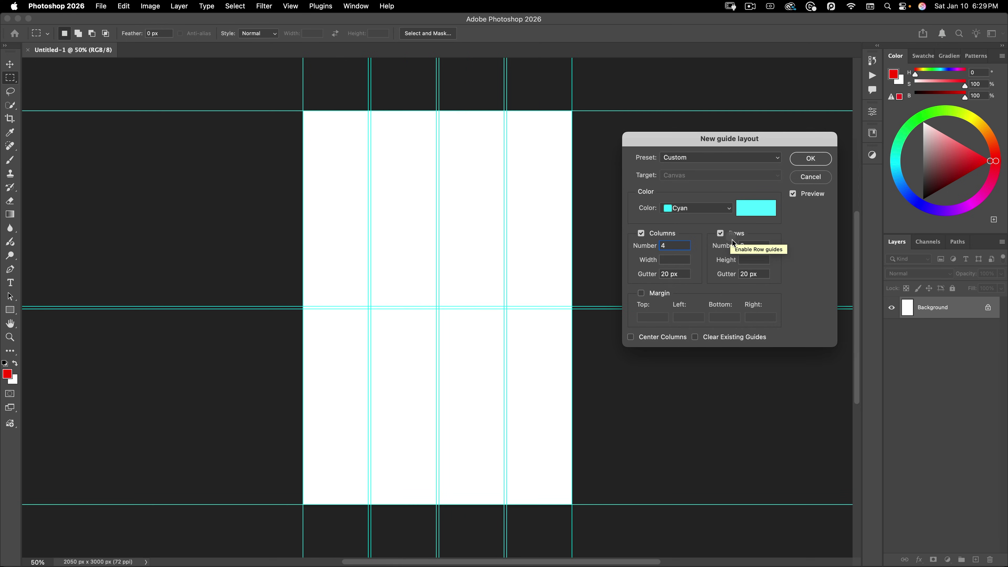
{"action": "key", "text": "Tab"}
{"action": "type", "text": "5"}
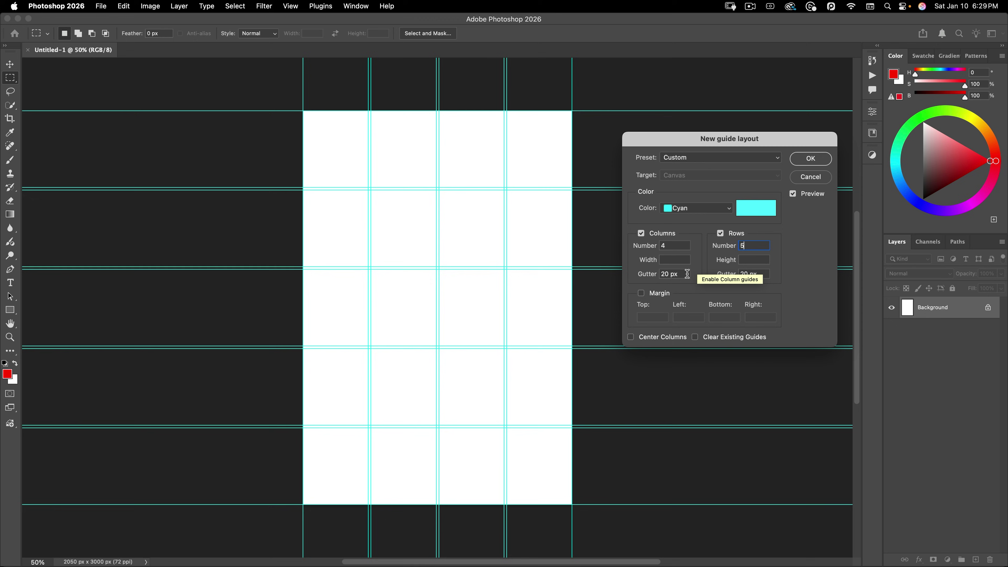
{"action": "triple_click", "coordinate": [687, 274]}
{"action": "key", "text": "BackSpace"}
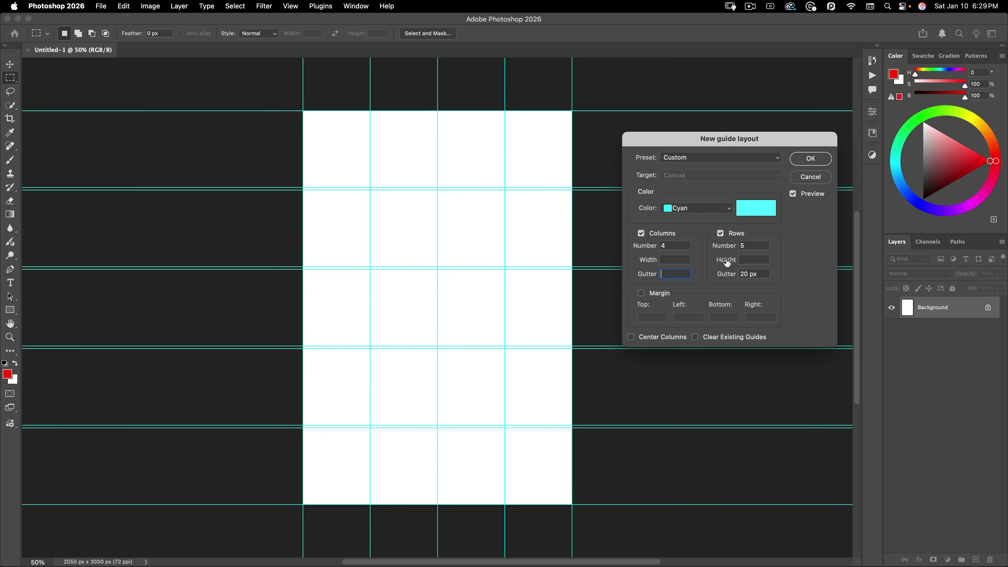
{"action": "triple_click", "coordinate": [756, 274]}
{"action": "key", "text": "BackSpace"}
- Add margins of 68 px top, 80 px bottom, 0 left and right, and apply the guides
{"action": "left_click", "coordinate": [652, 292]}
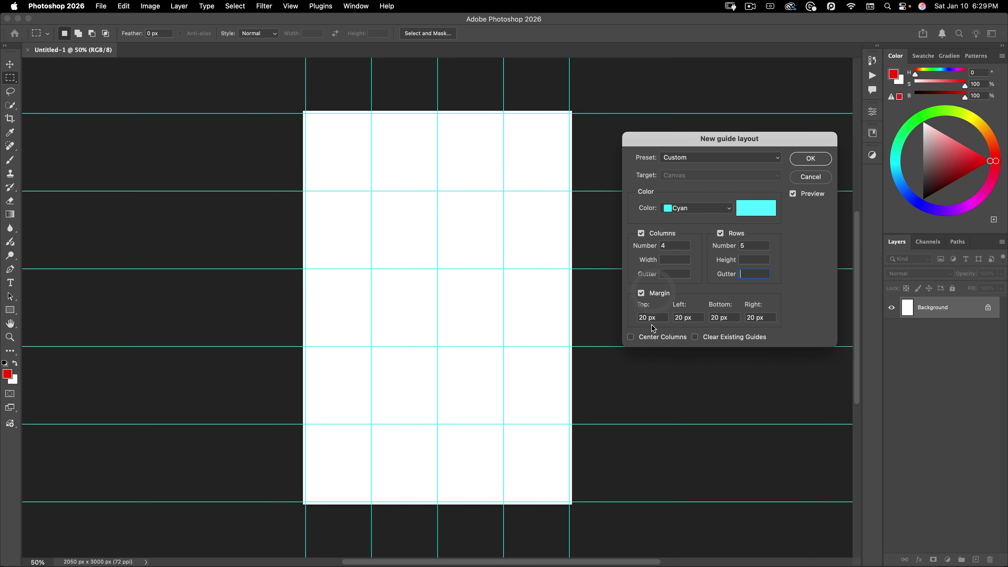
{"action": "triple_click", "coordinate": [661, 317]}
{"action": "key", "text": "super+plus"}
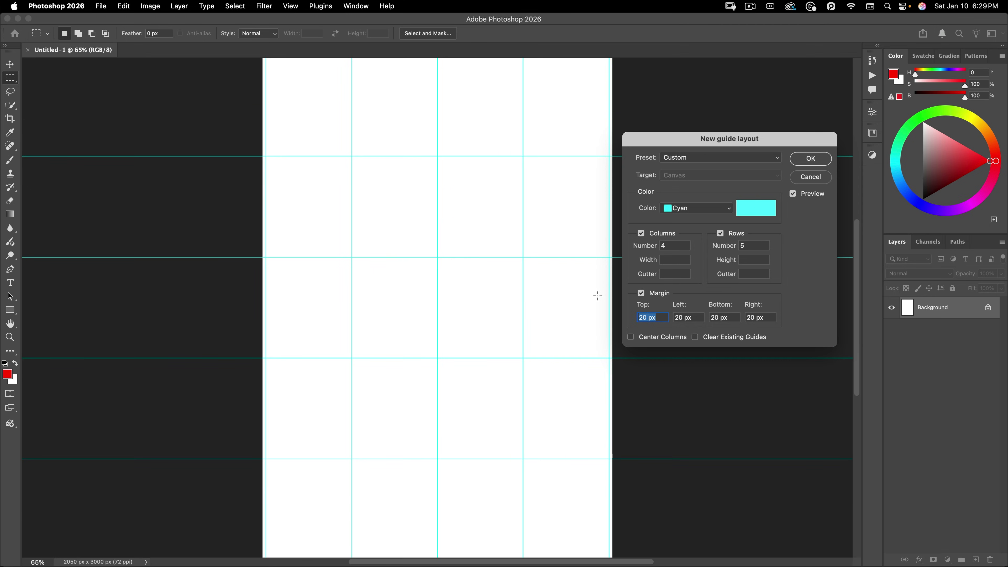
{"action": "type", "text": "68"}
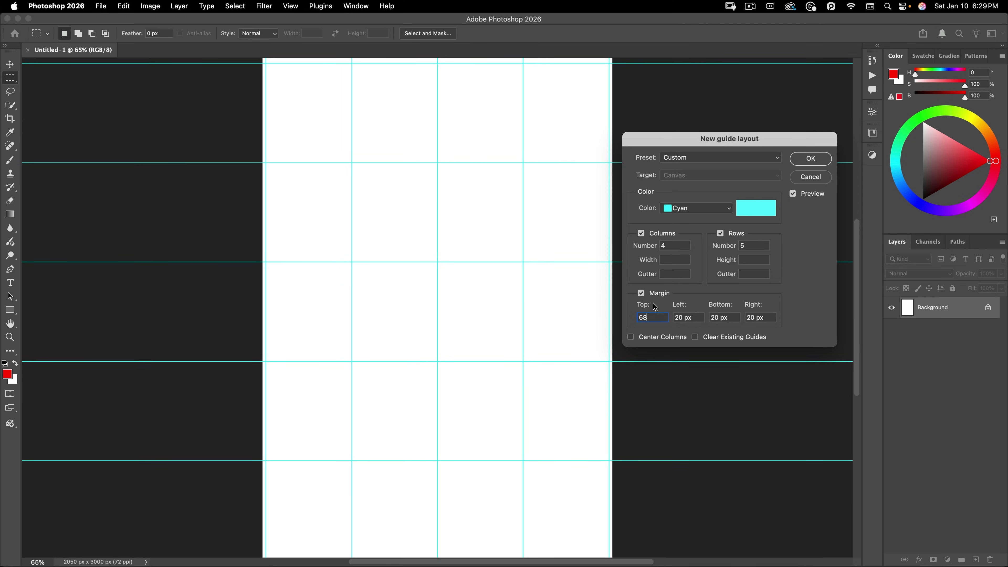
{"action": "left_click", "coordinate": [688, 319]}
{"action": "key", "text": "BackSpace"}
{"action": "key", "text": "Tab"}
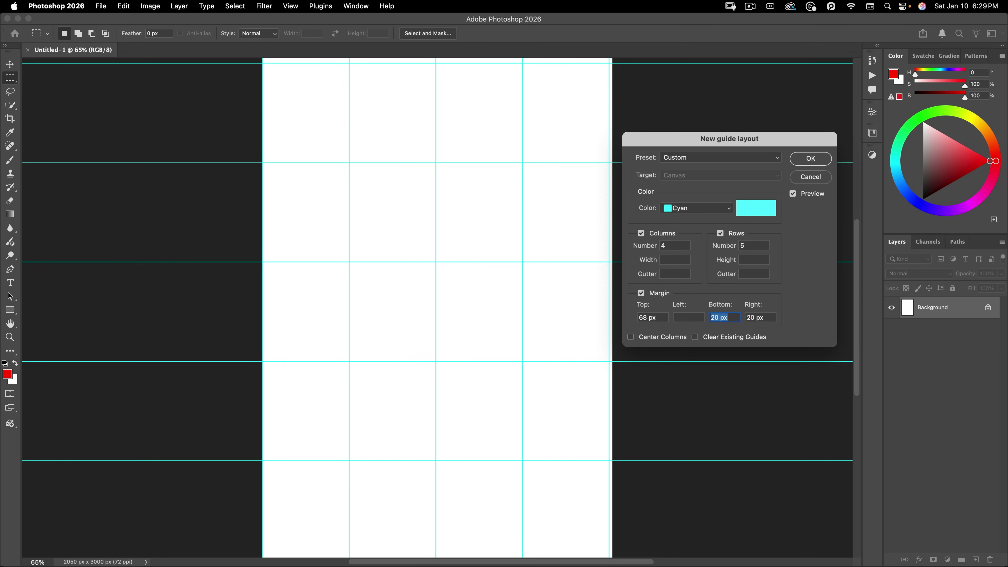
{"action": "key", "text": "super+minus"}
{"action": "type", "text": "80"}
{"action": "key", "text": "Tab"}
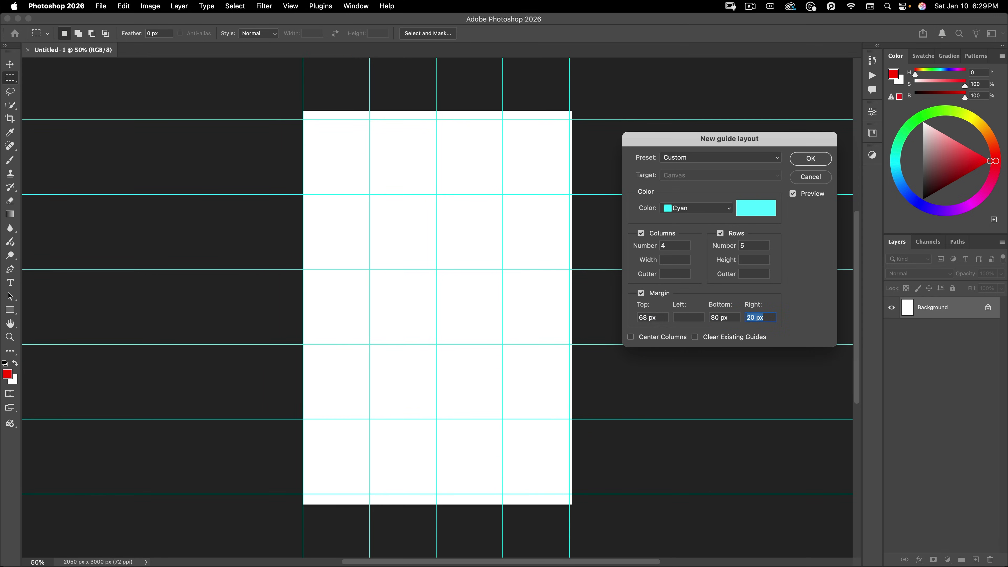
{"action": "type", "text": "0"}
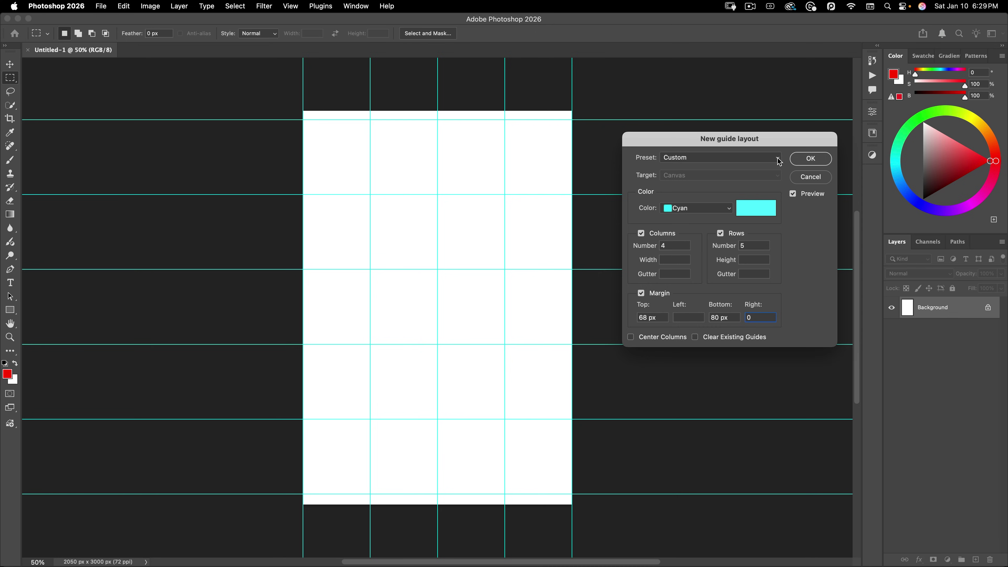
{"action": "left_click", "coordinate": [808, 159]}
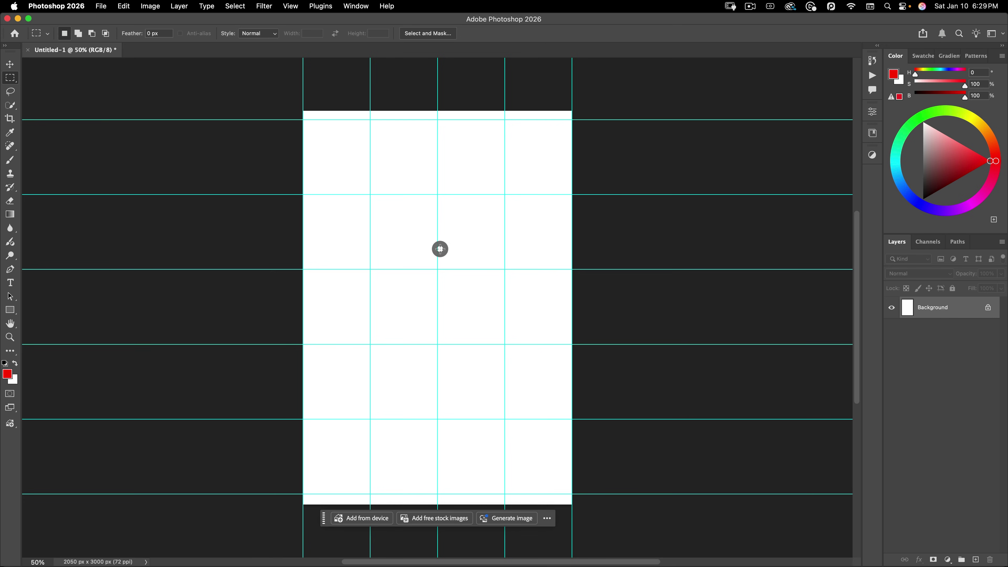
- Select all and set Generative Fill to the Gemini 3 (Nano Banana Pro) model, ready for a prompt
{"action": "key", "text": "super+a"}
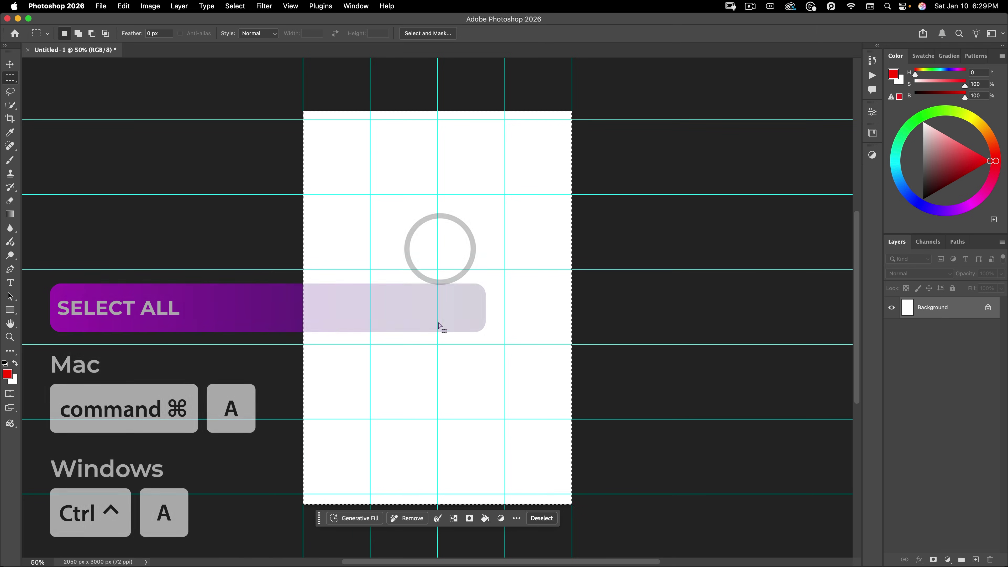
{"action": "left_click", "coordinate": [375, 520]}
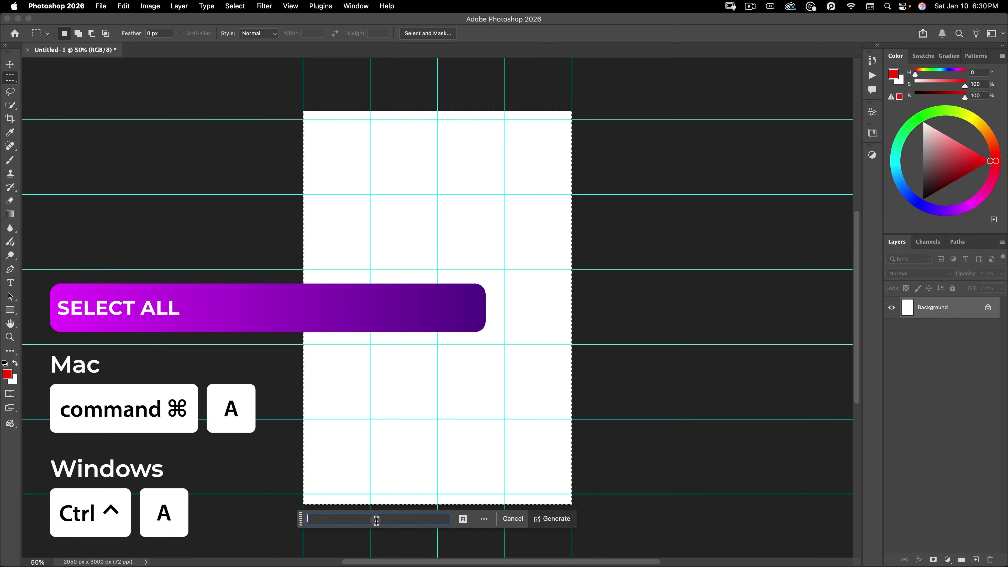
{"action": "left_click", "coordinate": [463, 519]}
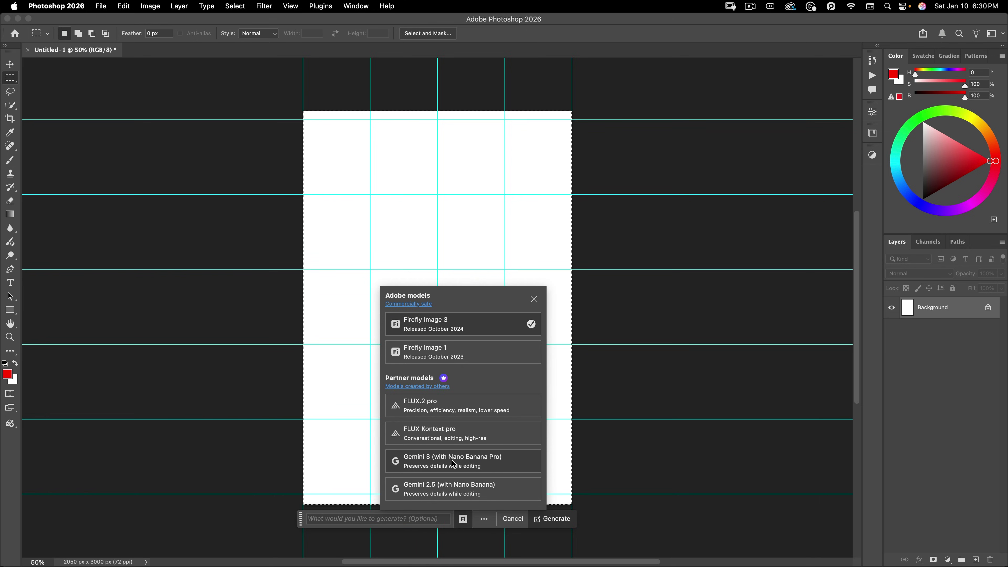
{"action": "left_click", "coordinate": [479, 462]}
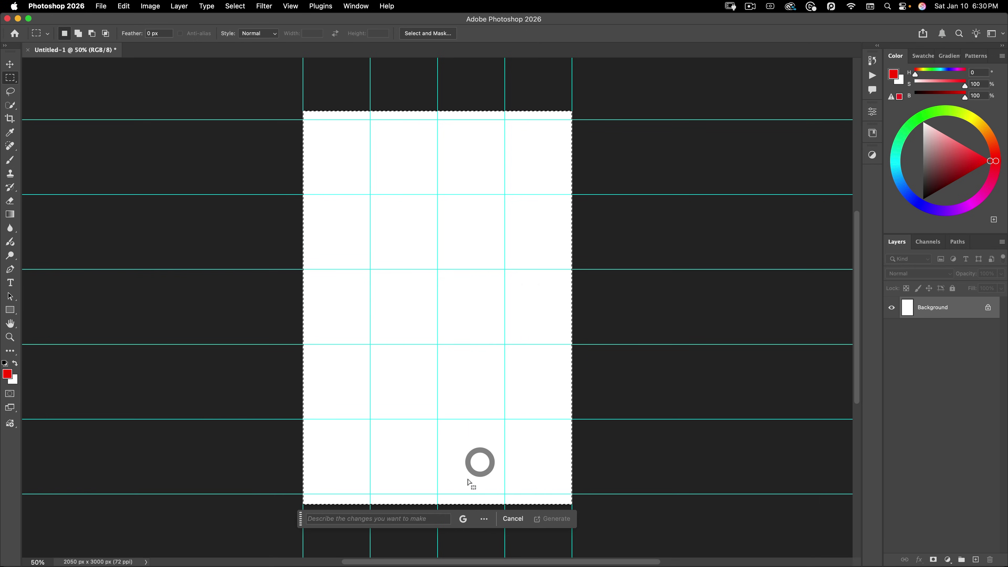
{"action": "left_click", "coordinate": [339, 520]}
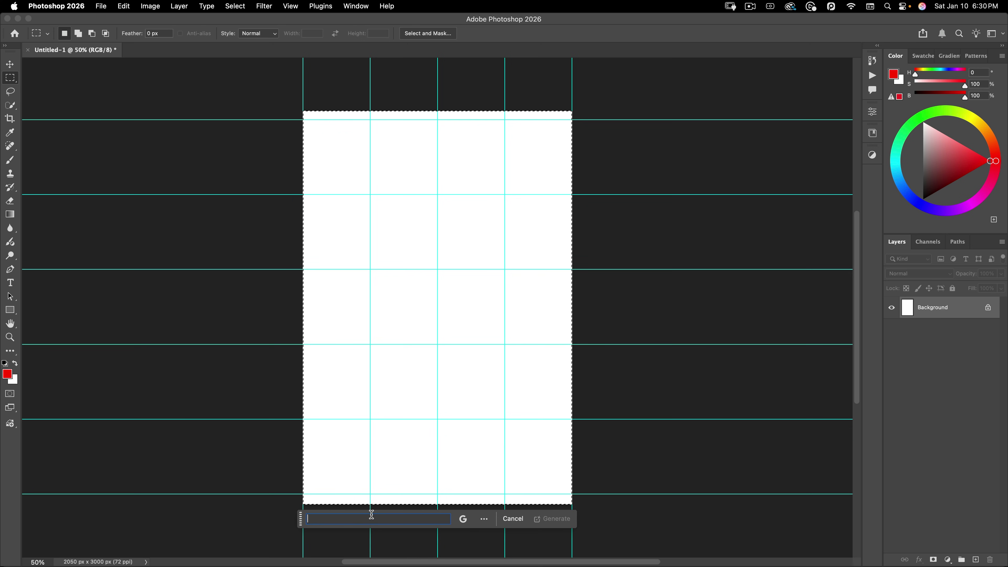
- Enter the prompt 'generate a photo of a chimpanzee kneeling on the ground wearing a t-shirt…'
{"action": "type", "text": "generate a "}
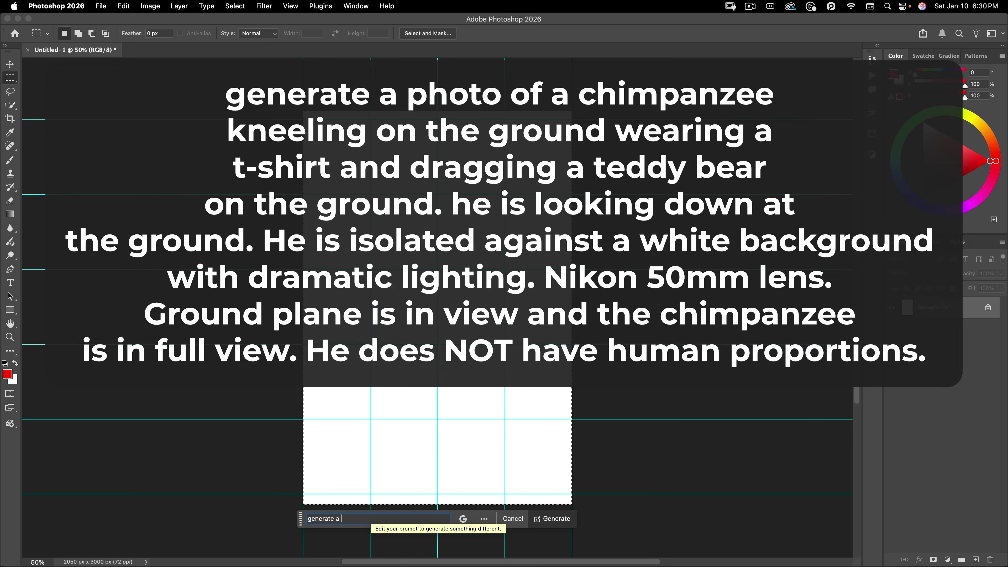
{"action": "type", "text": "photo of a ch"}
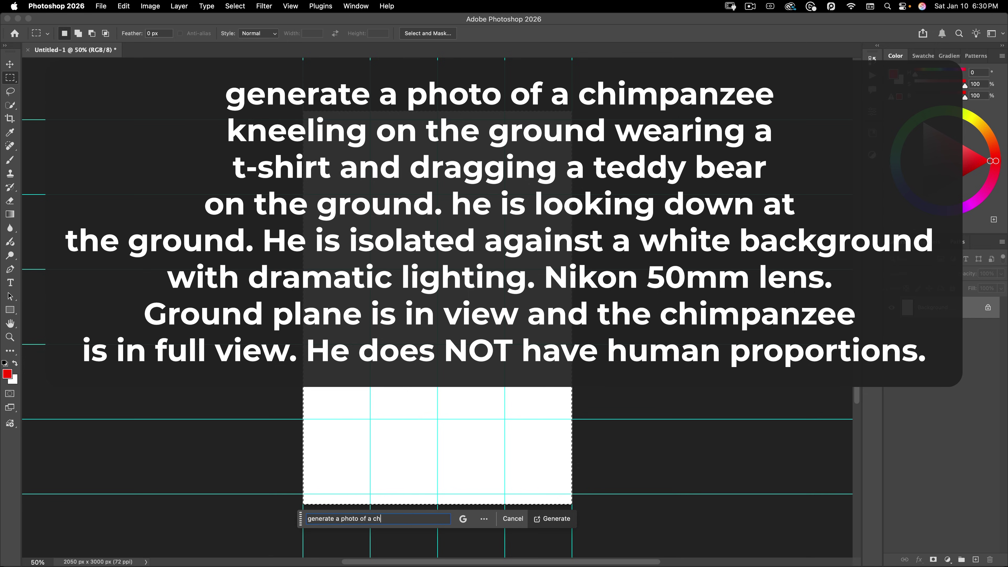
{"action": "type", "text": "impanzee kneeling"}
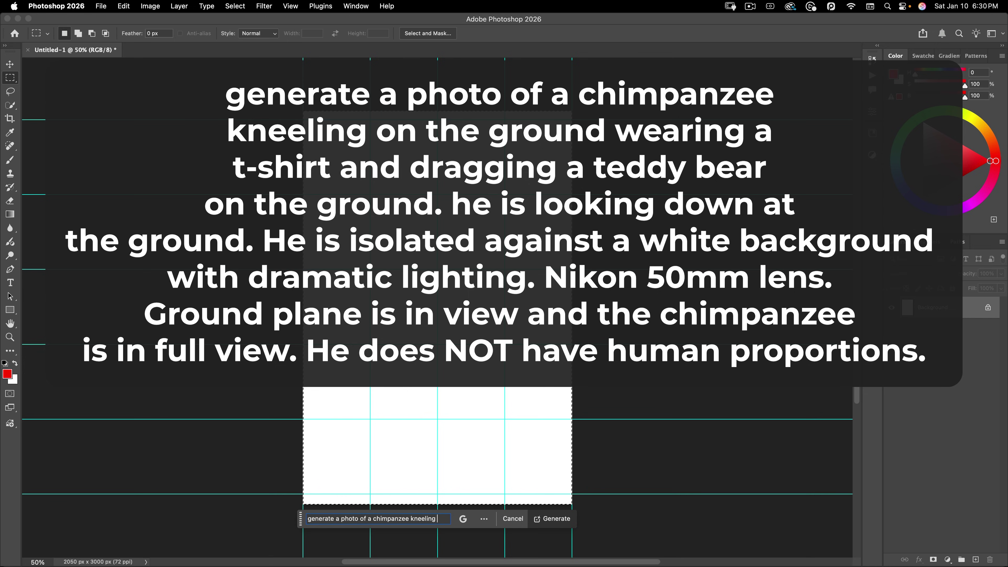
{"action": "type", "text": " on the ground"}
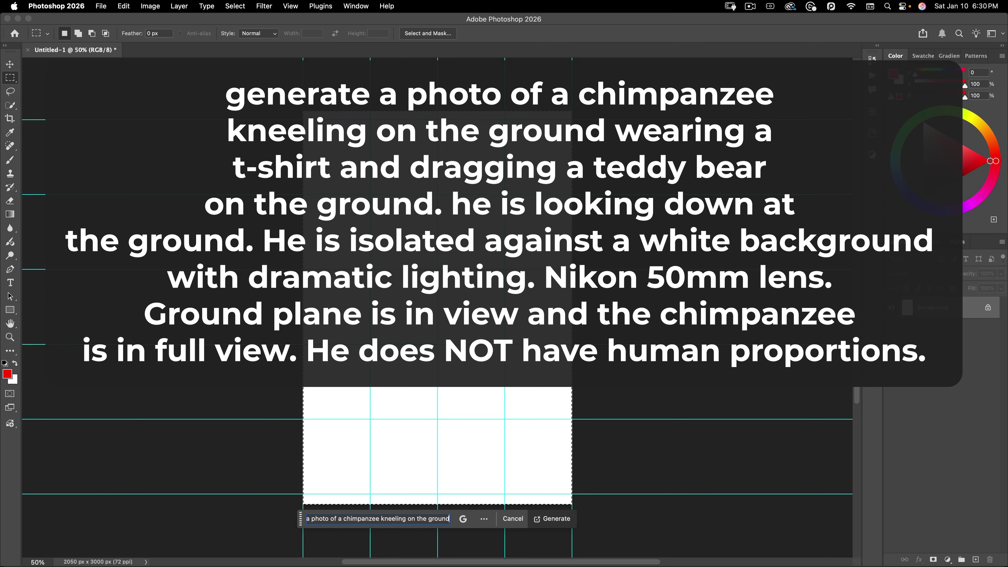
{"action": "type", "text": " wearing a "}
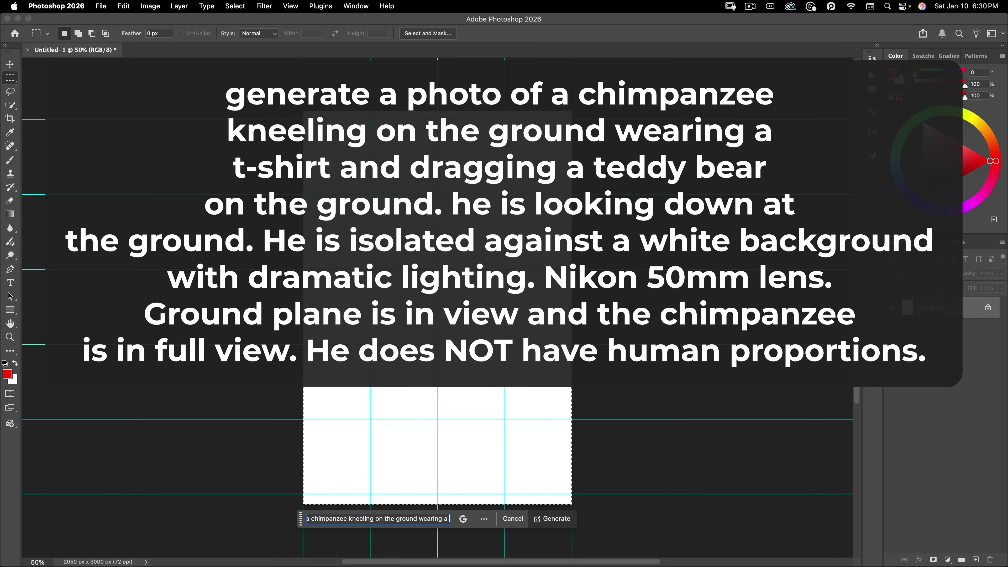
{"action": "type", "text": "t-shi"}
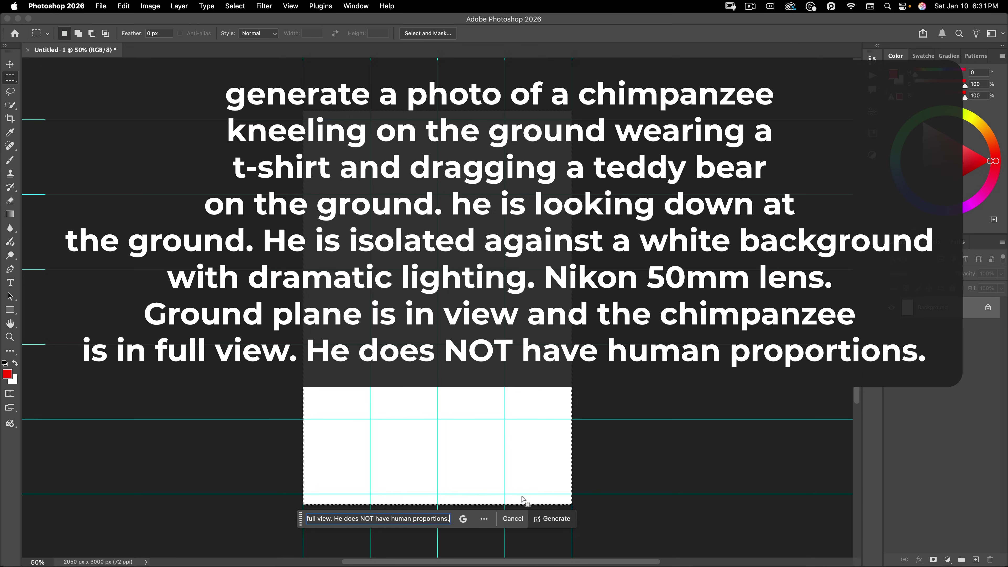
- Generate the kneeling chimpanzee with teddy bear as a new Generative Layer
{"action": "left_click", "coordinate": [555, 519]}
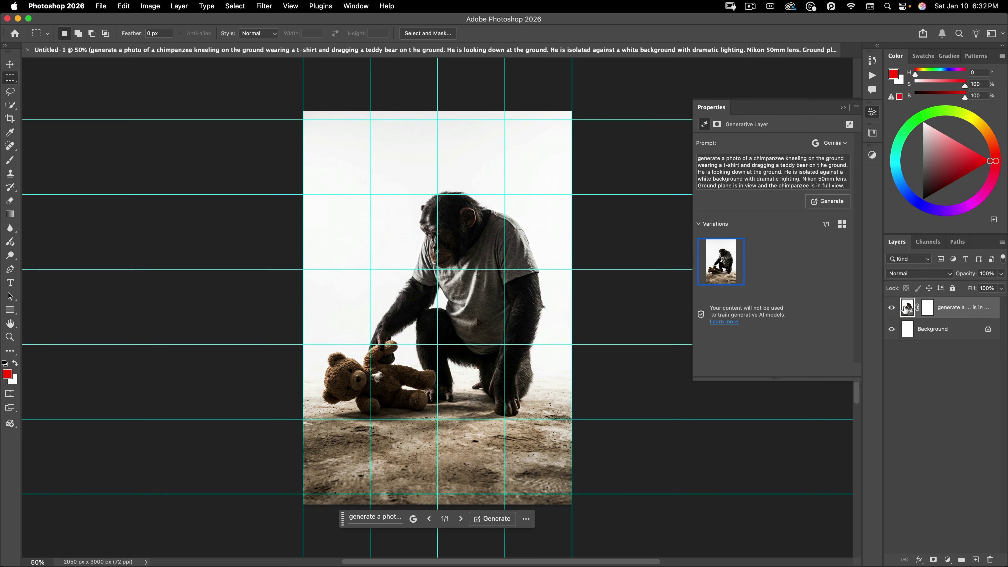
{"action": "right_click", "coordinate": [951, 308]}
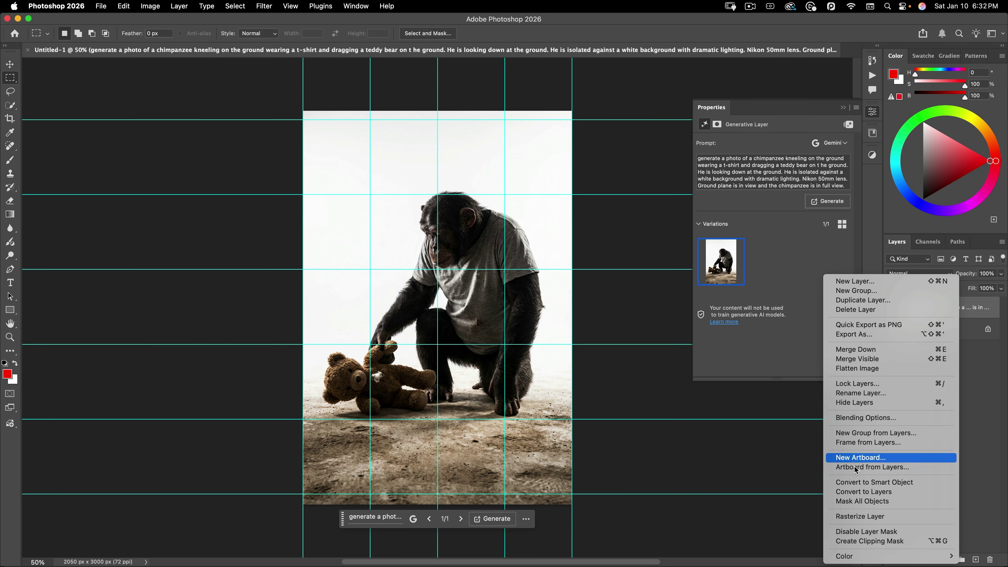
- Rasterize the generated layer and remove the background behind the chimpanzee
{"action": "left_click", "coordinate": [881, 516]}
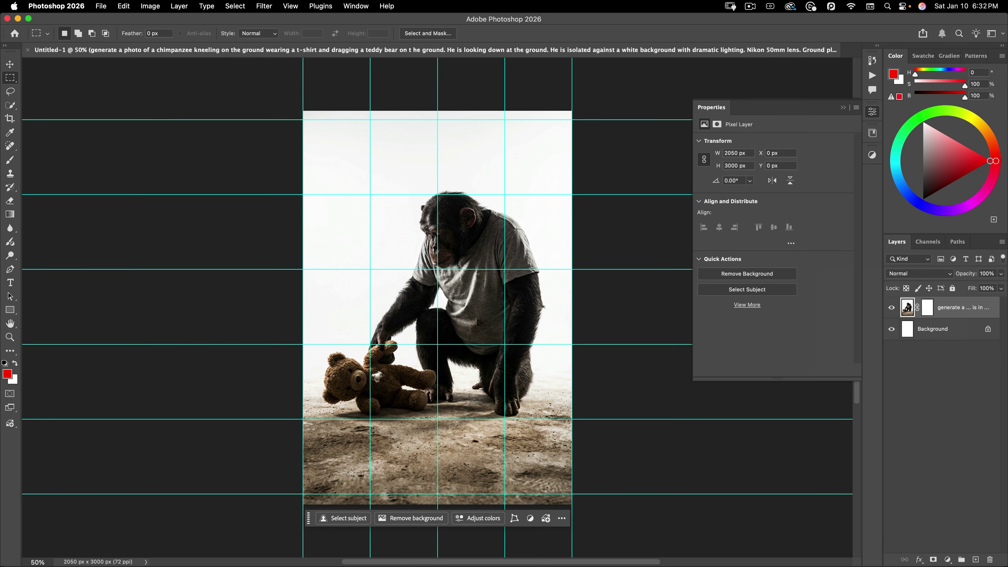
{"action": "left_click", "coordinate": [411, 518]}
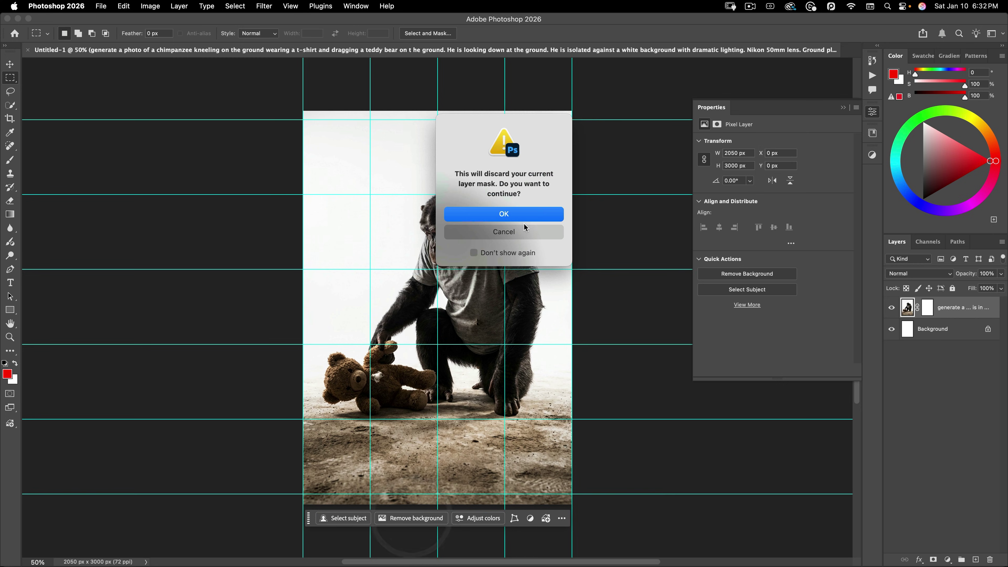
{"action": "left_click", "coordinate": [525, 209]}
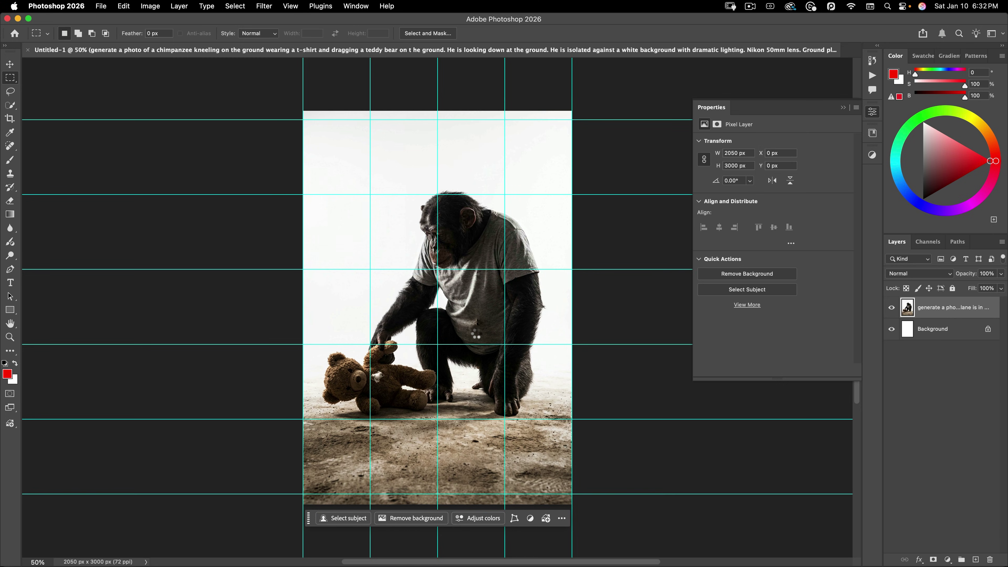
- Move the chimp lower on the poster to about X -64, Y 654 px
{"action": "key", "text": "v"}
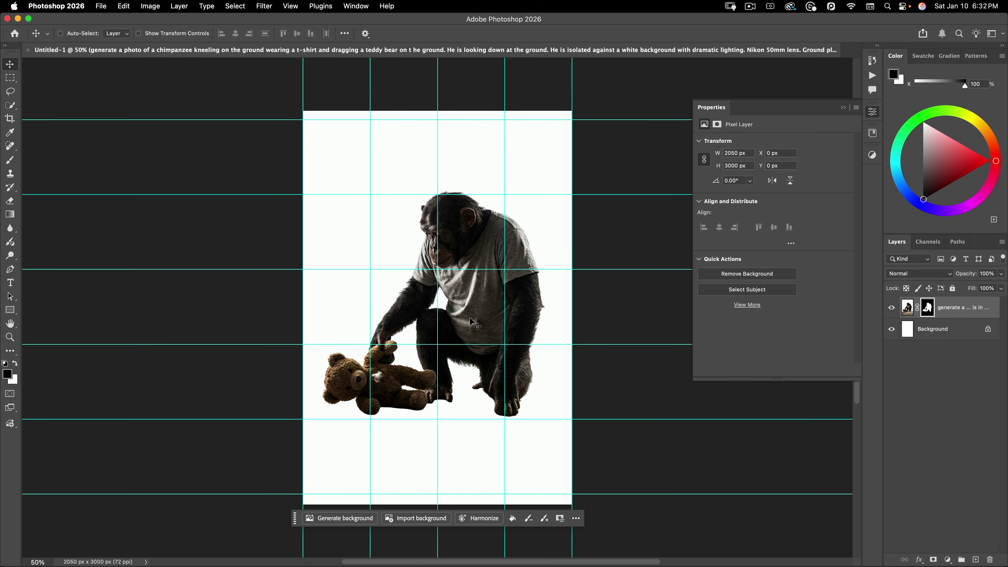
{"action": "left_click_drag", "start_coordinate": [475, 314], "coordinate": [469, 396]}
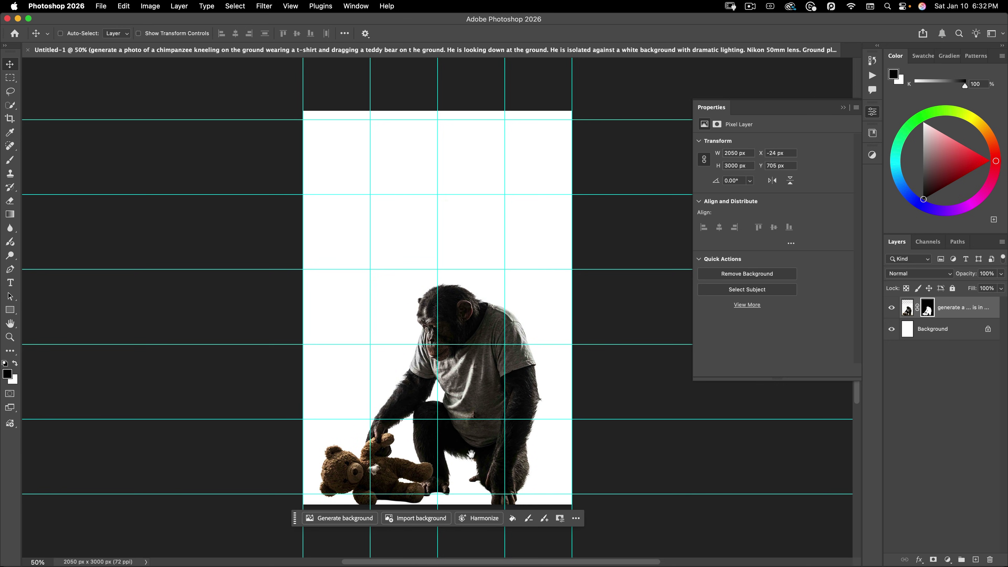
{"action": "scroll", "coordinate": [460, 279], "scroll_direction": "down", "scroll_amount": 5}
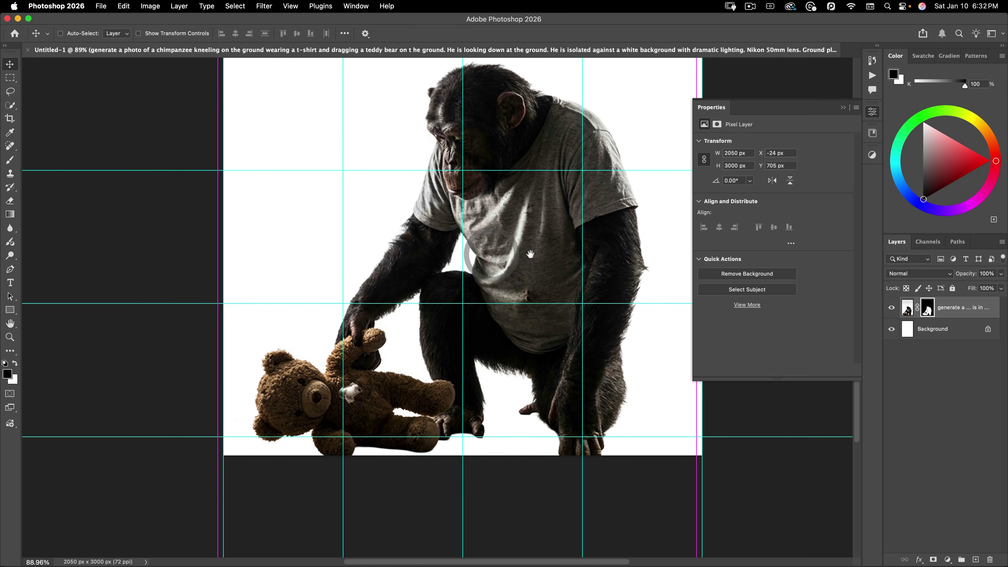
{"action": "scroll", "coordinate": [492, 255], "scroll_direction": "up", "scroll_amount": 2}
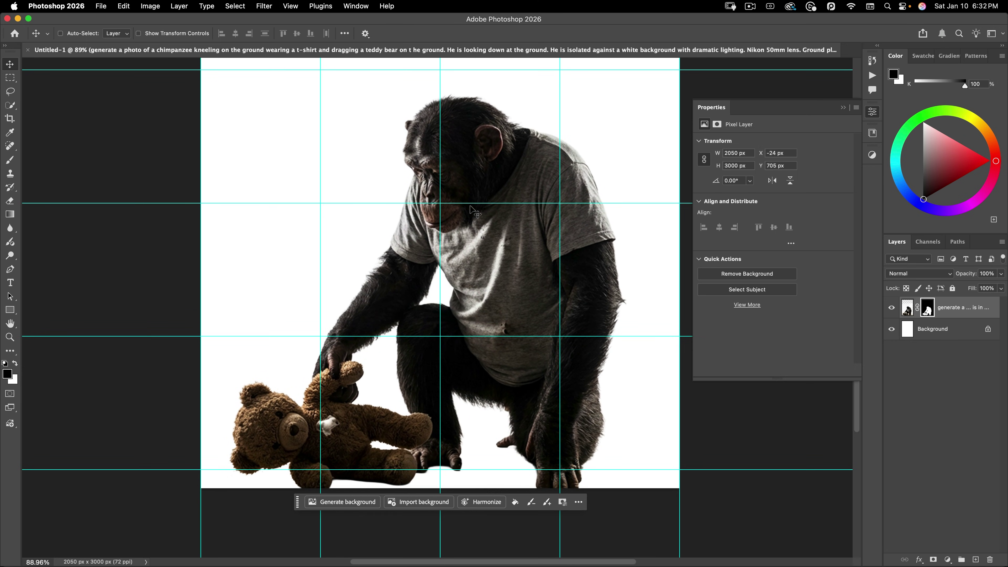
{"action": "left_click_drag", "start_coordinate": [502, 309], "coordinate": [493, 297]}
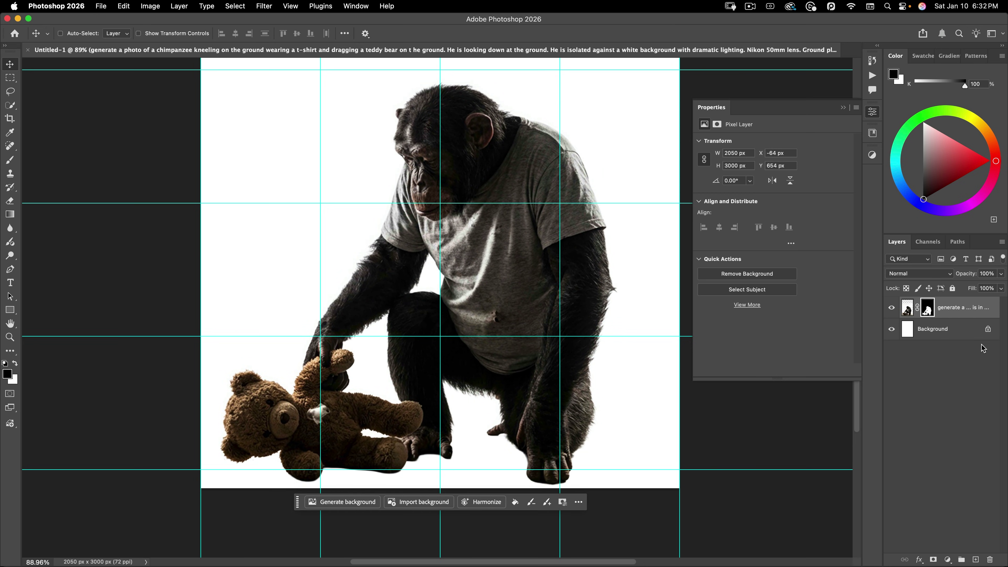
{"action": "right_click", "coordinate": [961, 314]}
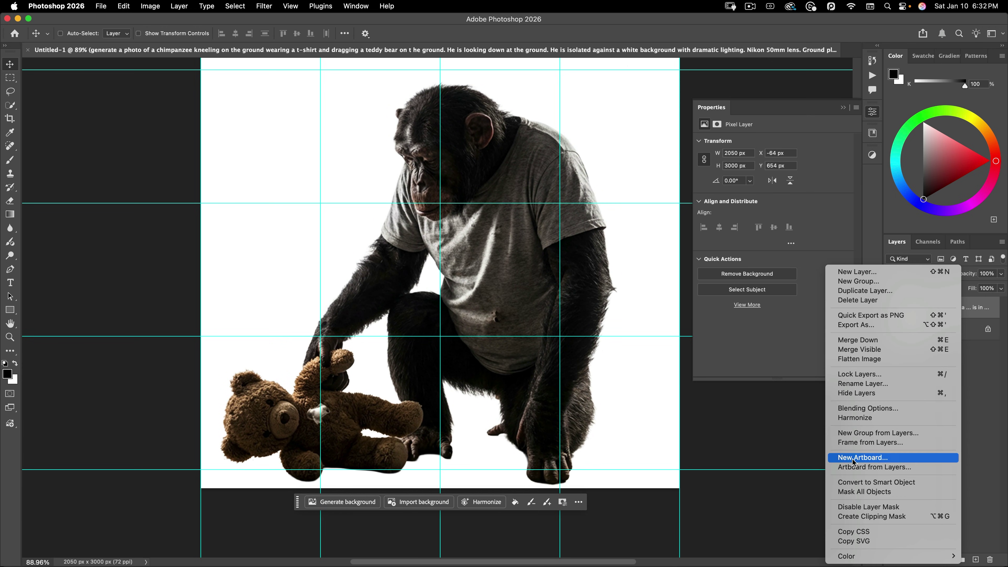
- Convert the chimp layer to a smart object and nudge it into place
{"action": "left_click", "coordinate": [852, 486]}
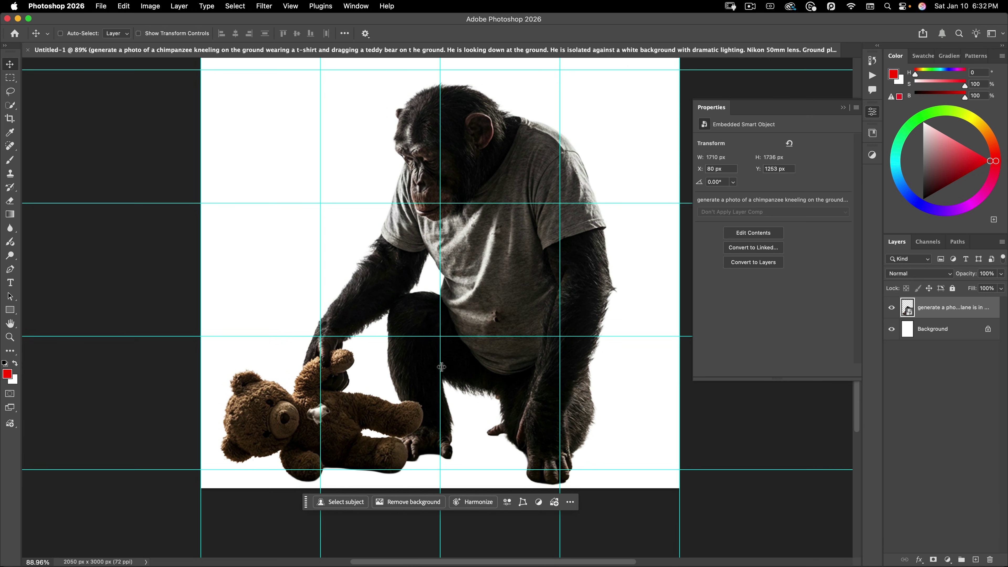
{"action": "mouse_move", "coordinate": [496, 284]}
{"action": "left_mouse_down"}
{"action": "mouse_move", "coordinate": [492, 293]}
{"action": "mouse_move", "coordinate": [499, 258]}
{"action": "mouse_move", "coordinate": [502, 269]}
{"action": "left_mouse_up"}
{"action": "left_click_drag", "start_coordinate": [421, 310], "coordinate": [415, 332]}
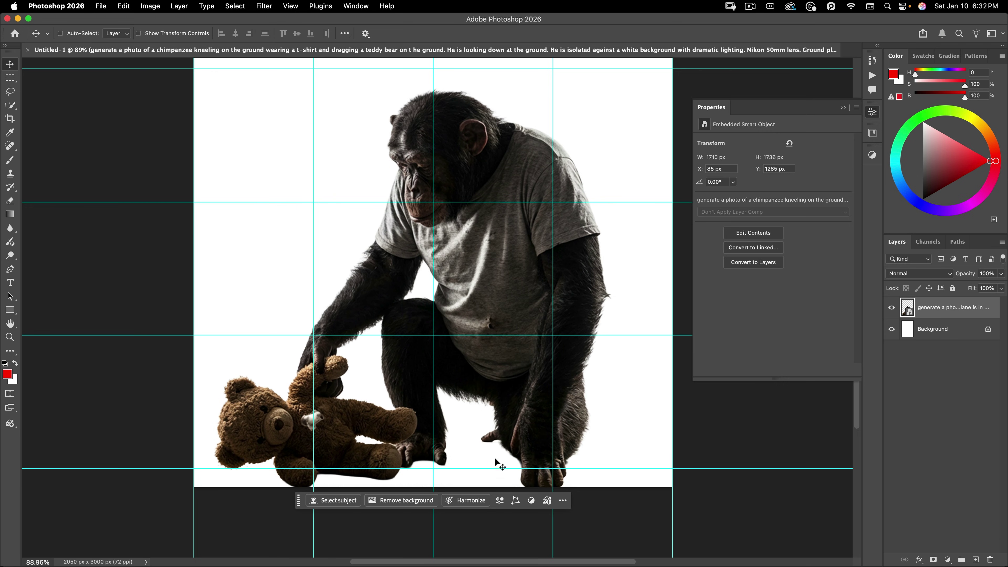
{"action": "left_click_drag", "start_coordinate": [532, 364], "coordinate": [536, 330]}
- Start a Puppet Warp on the chimp with a pin on its head
{"action": "left_click", "coordinate": [129, 6]}
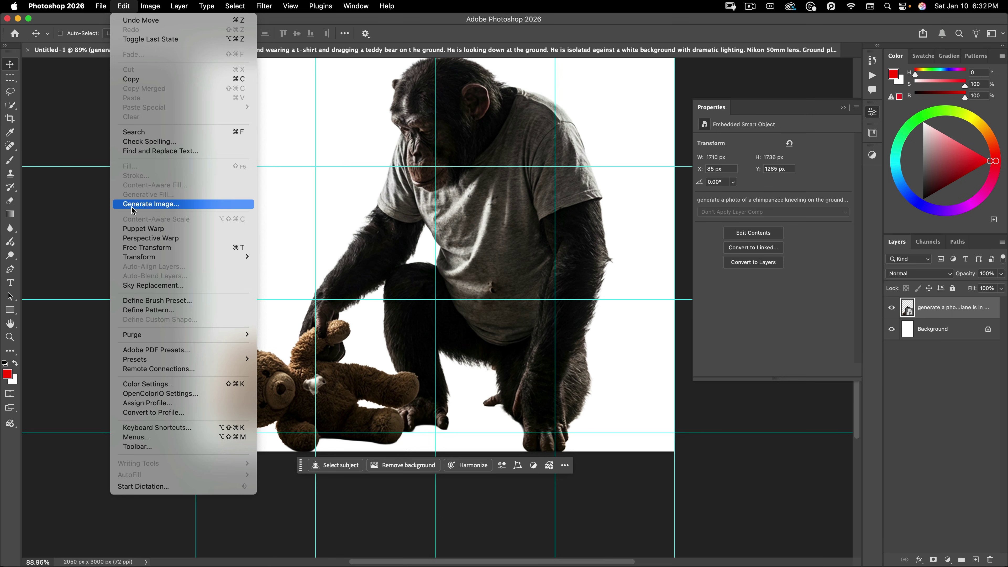
{"action": "left_click", "coordinate": [135, 229]}
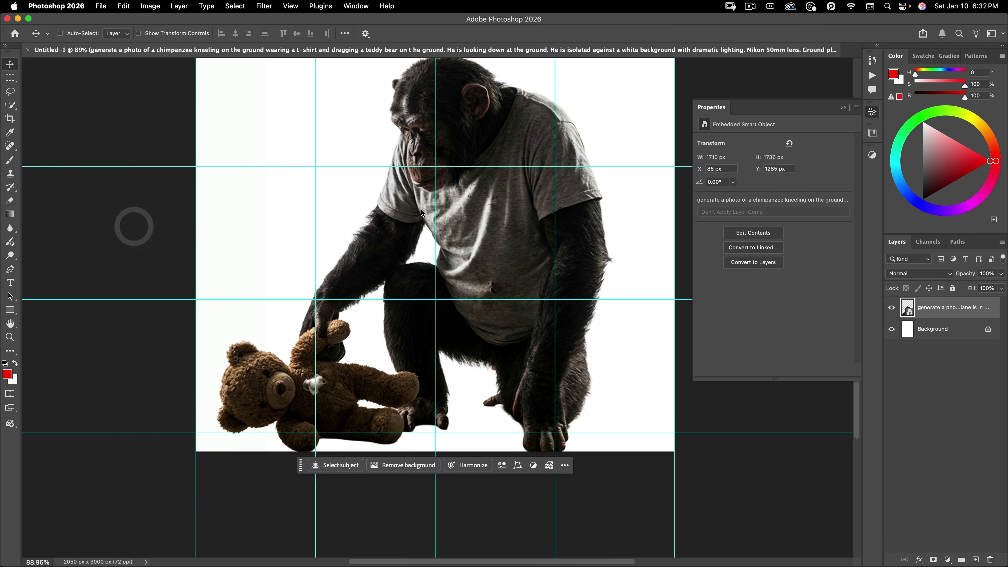
{"action": "left_click", "coordinate": [436, 109]}
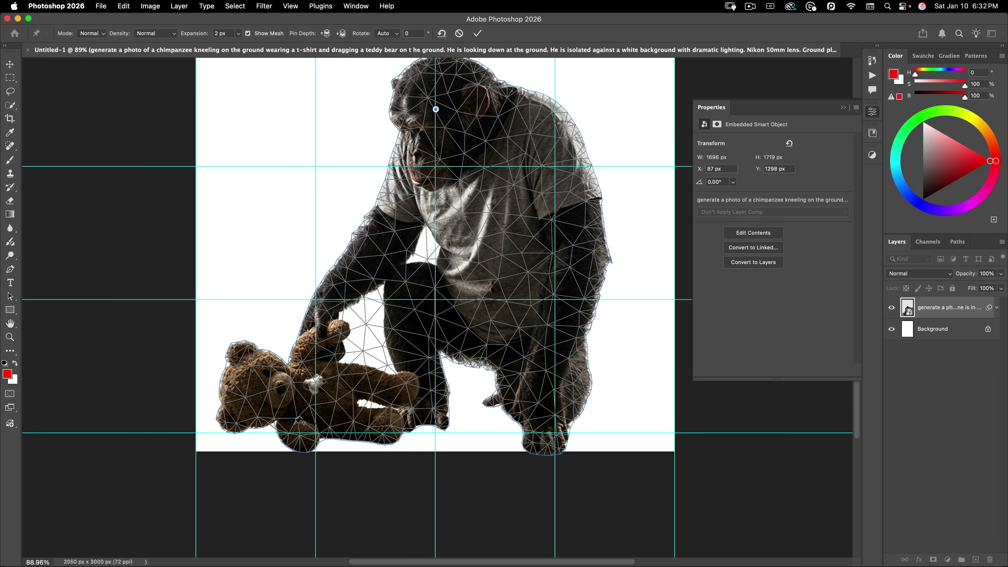
- Pin and drag the bear, knee, shoulder, head and foot to subtly re-pose the chimp, then commit
{"action": "left_click", "coordinate": [387, 423]}
{"action": "left_click_drag", "start_coordinate": [387, 429], "coordinate": [384, 442]}
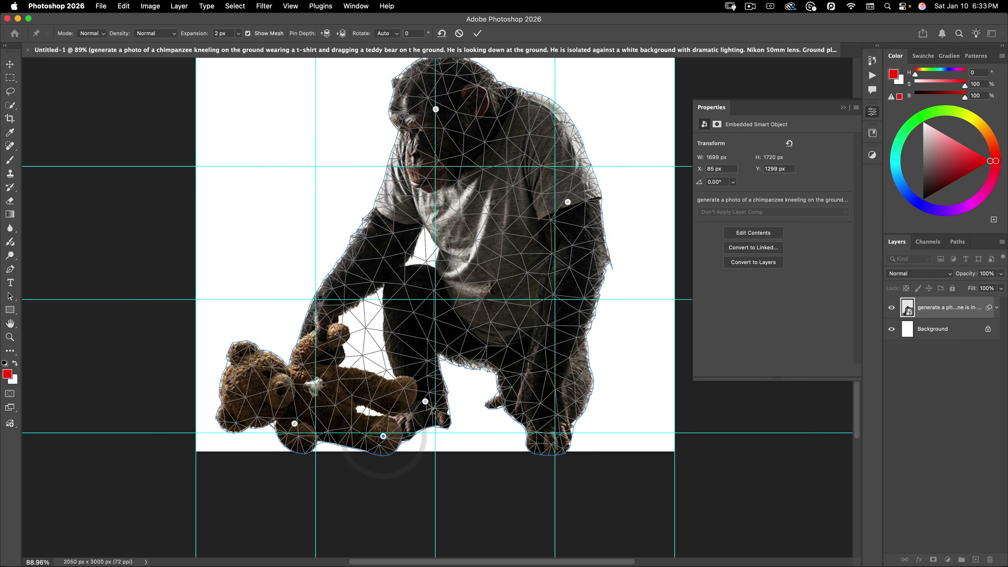
{"action": "left_click_drag", "start_coordinate": [429, 410], "coordinate": [453, 397]}
{"action": "left_click_drag", "start_coordinate": [568, 201], "coordinate": [570, 212]}
{"action": "left_click_drag", "start_coordinate": [435, 108], "coordinate": [433, 116]}
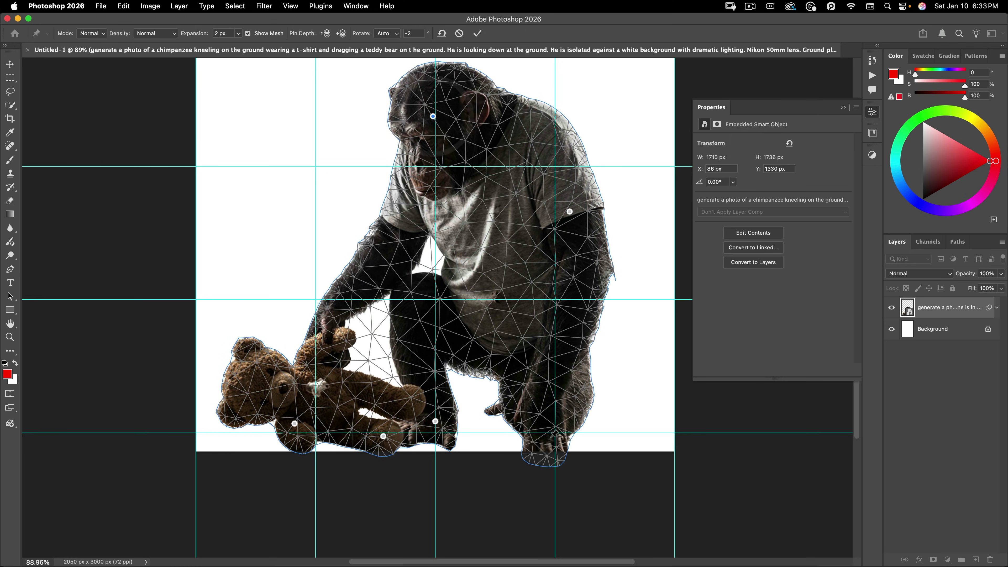
{"action": "left_click_drag", "start_coordinate": [553, 434], "coordinate": [558, 423]}
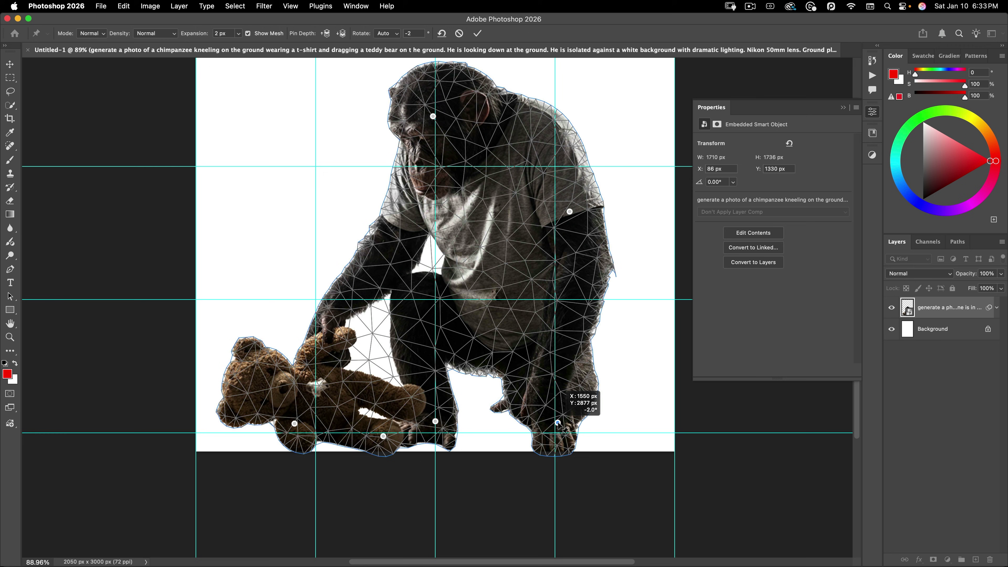
{"action": "left_click_drag", "start_coordinate": [436, 421], "coordinate": [385, 440]}
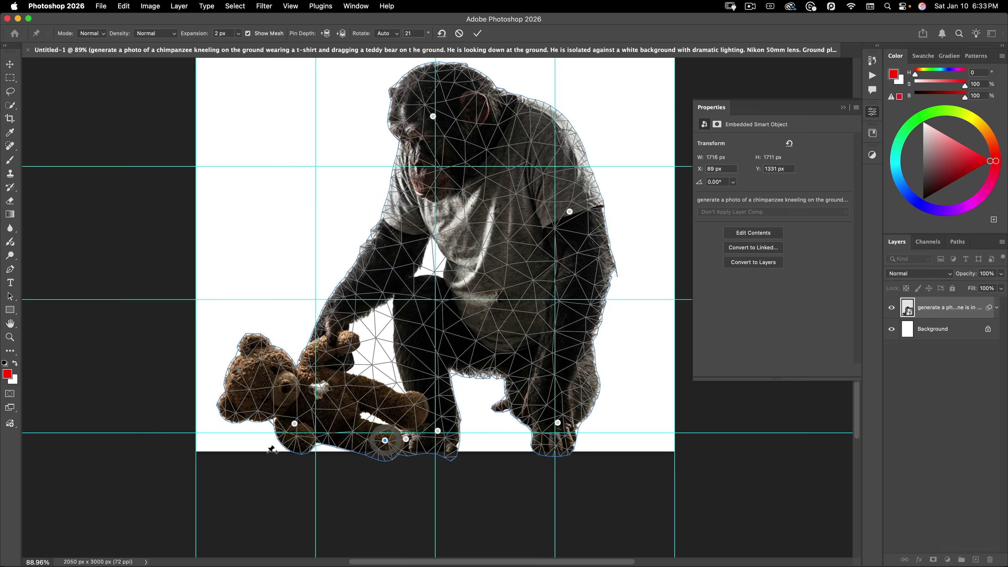
{"action": "left_click_drag", "start_coordinate": [295, 423], "coordinate": [293, 436]}
{"action": "left_click", "coordinate": [477, 34]}
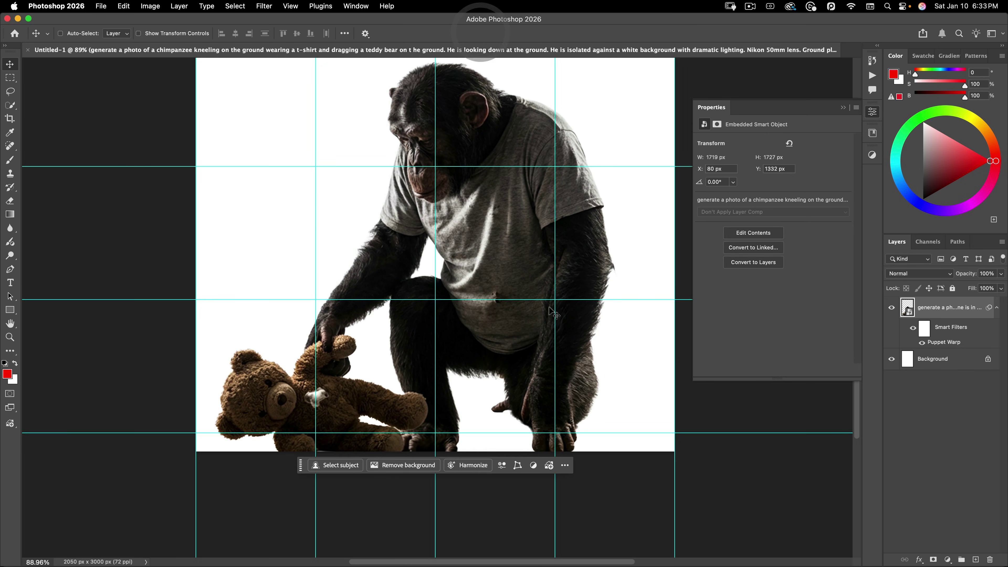
- Add a layer mask to the chimp smart object
{"action": "scroll", "coordinate": [474, 392], "scroll_direction": "down", "scroll_amount": 5}
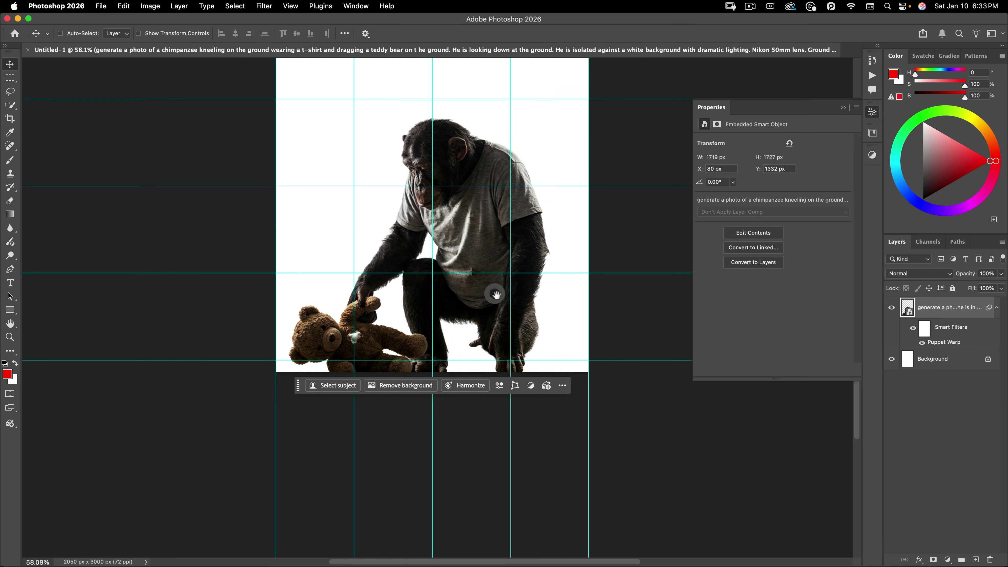
{"action": "scroll", "coordinate": [512, 300], "scroll_direction": "up", "scroll_amount": 2}
{"action": "scroll", "coordinate": [512, 301], "scroll_direction": "up", "scroll_amount": 2}
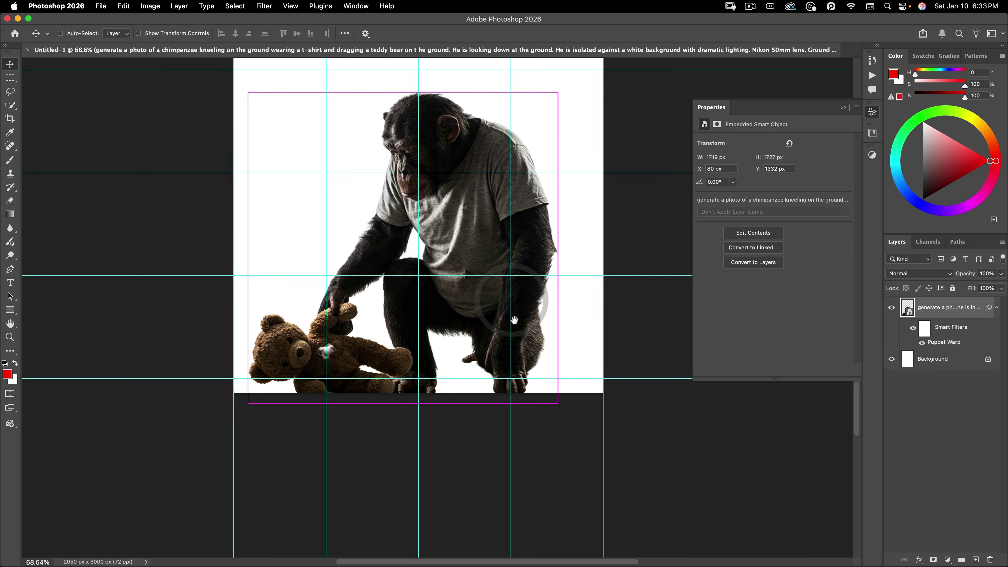
{"action": "scroll", "coordinate": [493, 349], "scroll_direction": "up", "scroll_amount": 8}
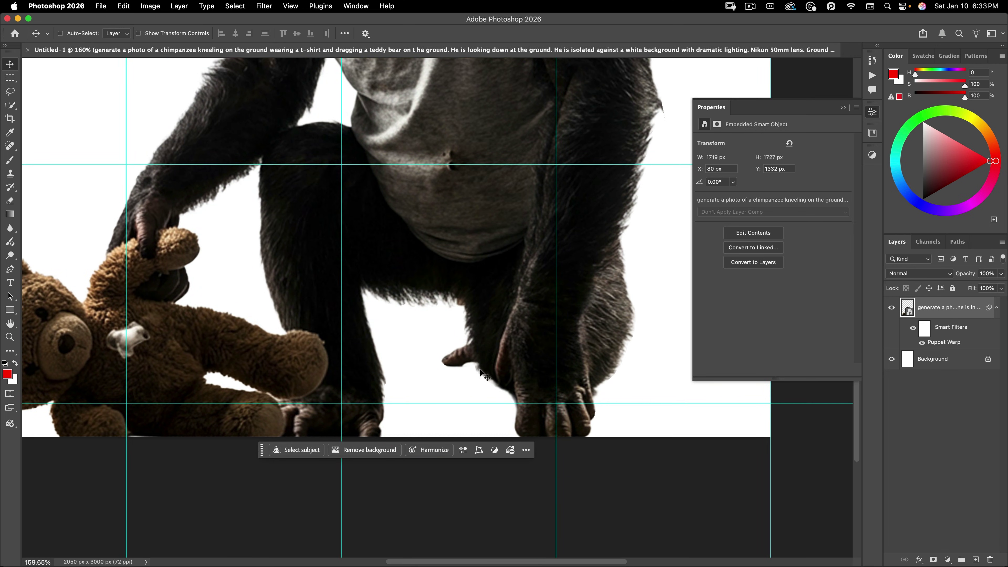
{"action": "left_click", "coordinate": [934, 560]}
- Set up a smaller brush at 100% flow, then return to the Move tool
{"action": "key", "text": "b"}
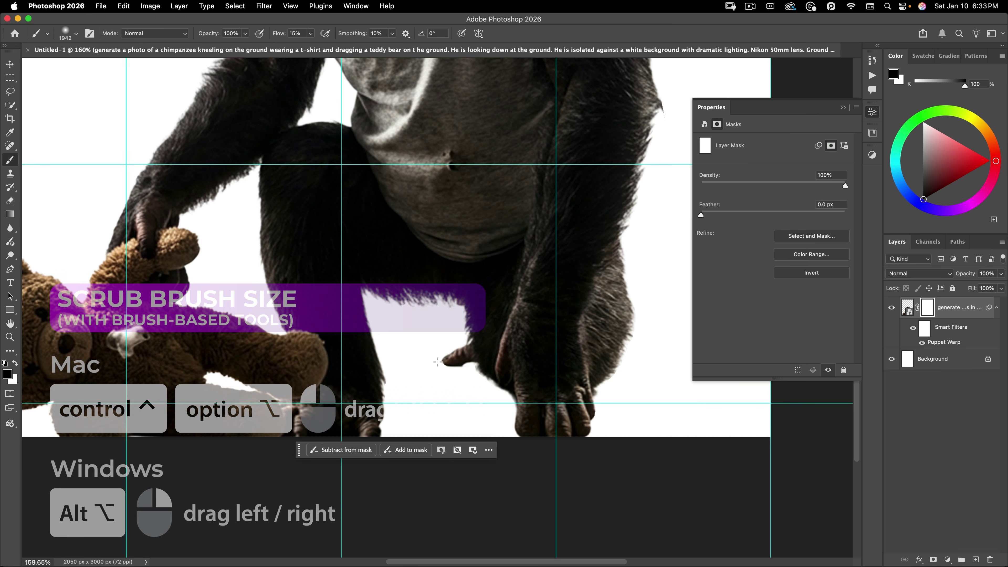
{"action": "mouse_move", "coordinate": [435, 358]}
{"action": "left_mouse_down"}
{"action": "mouse_move", "coordinate": [397, 359]}
{"action": "mouse_move", "coordinate": [387, 370]}
{"action": "mouse_move", "coordinate": [400, 349]}
{"action": "mouse_move", "coordinate": [416, 350]}
{"action": "left_mouse_up"}
{"action": "right_click", "coordinate": [500, 333]}
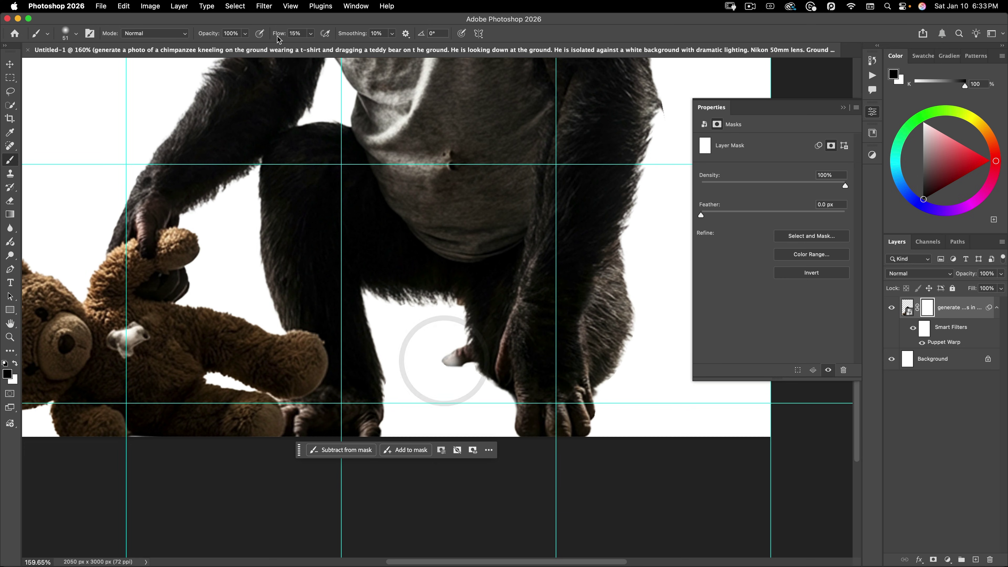
{"action": "left_click_drag", "start_coordinate": [280, 34], "coordinate": [428, 47]}
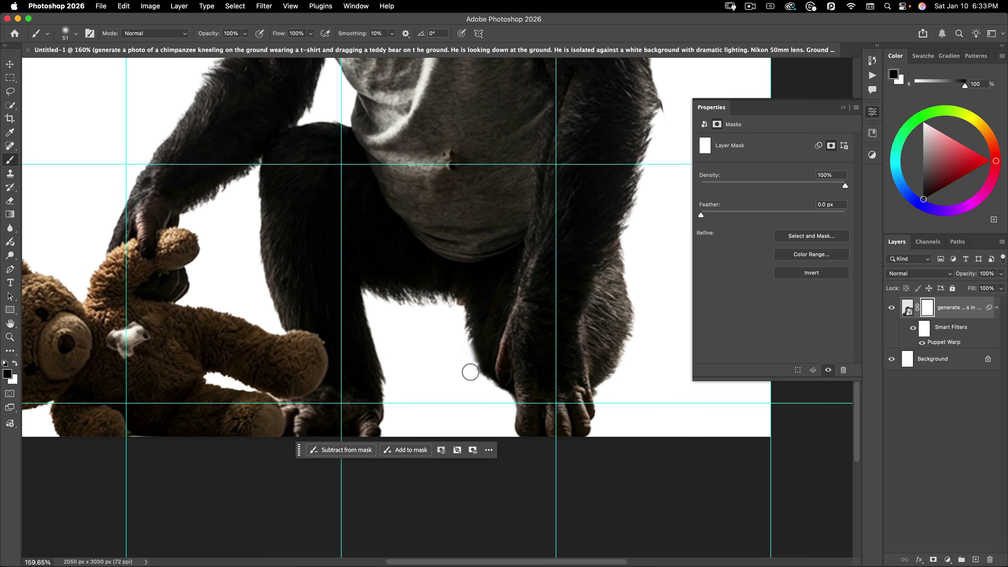
{"action": "scroll", "coordinate": [457, 334], "scroll_direction": "down", "scroll_amount": 10}
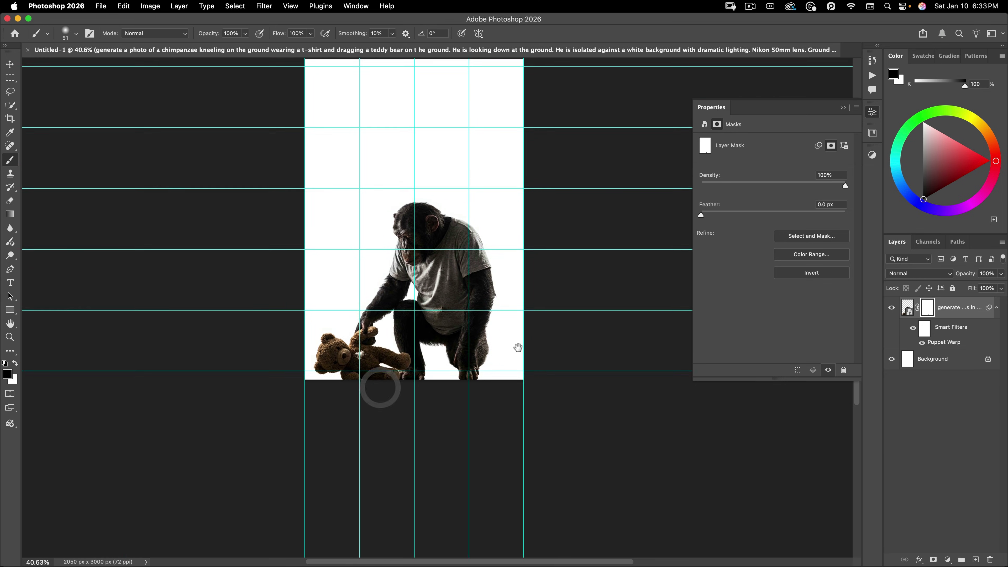
{"action": "scroll", "coordinate": [469, 334], "scroll_direction": "up", "scroll_amount": 4}
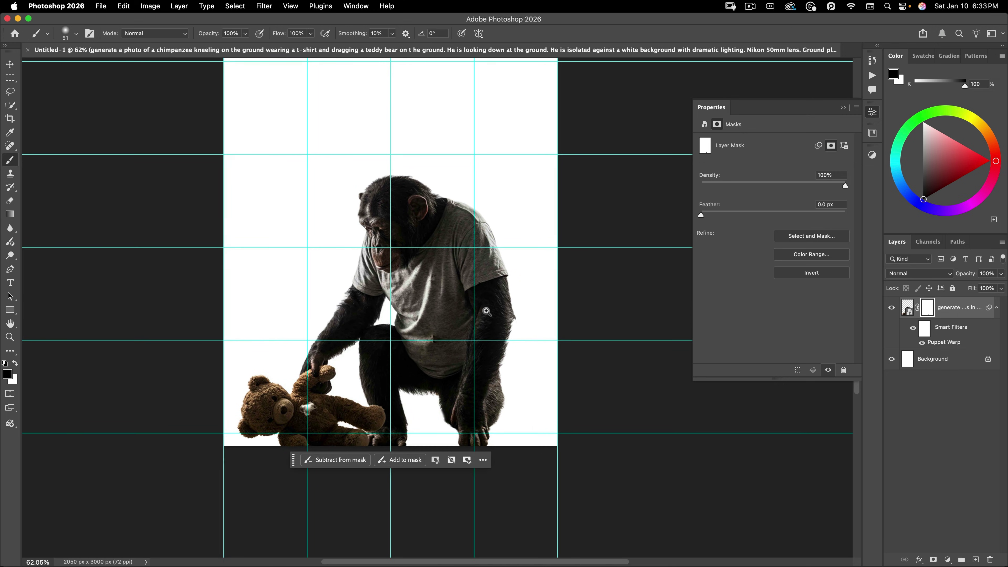
{"action": "key", "text": "v"}
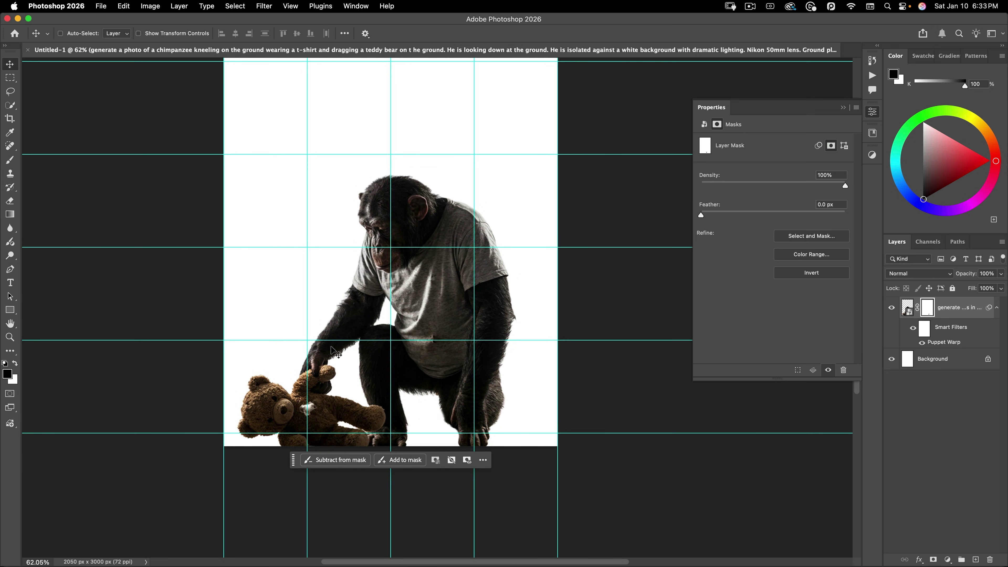
- Free-transform the chimp down to about 80% size, anchored at the bottom edge
{"action": "key", "text": "super+t"}
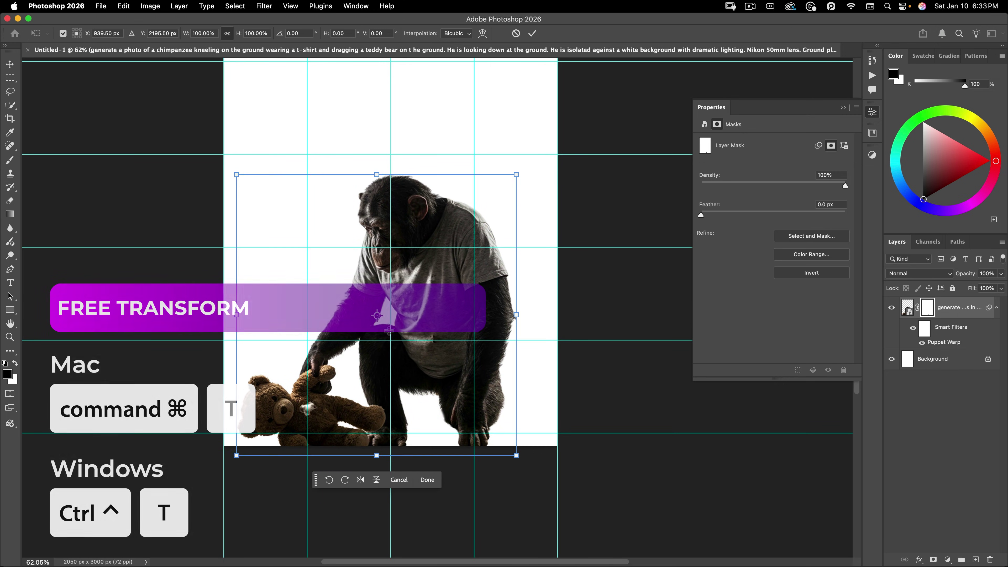
{"action": "left_click_drag", "start_coordinate": [379, 343], "coordinate": [389, 447]}
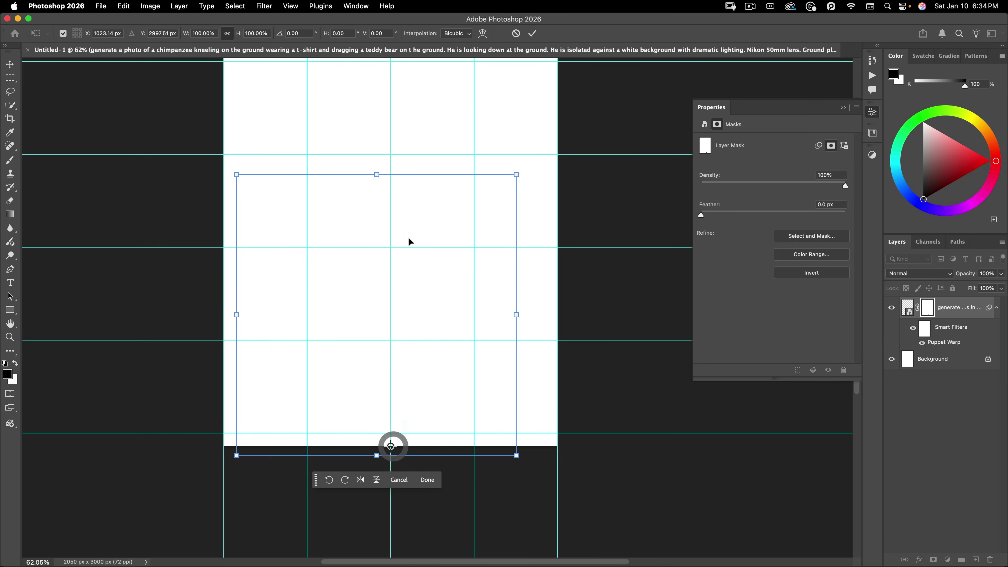
{"action": "left_click_drag", "start_coordinate": [377, 175], "coordinate": [382, 186]}
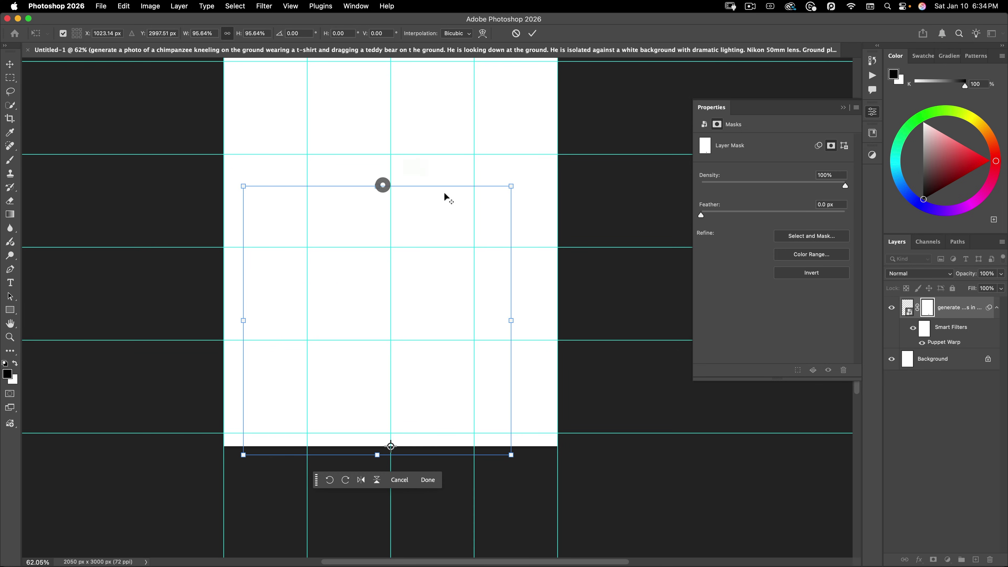
{"action": "scroll", "coordinate": [441, 273], "scroll_direction": "up", "scroll_amount": 3}
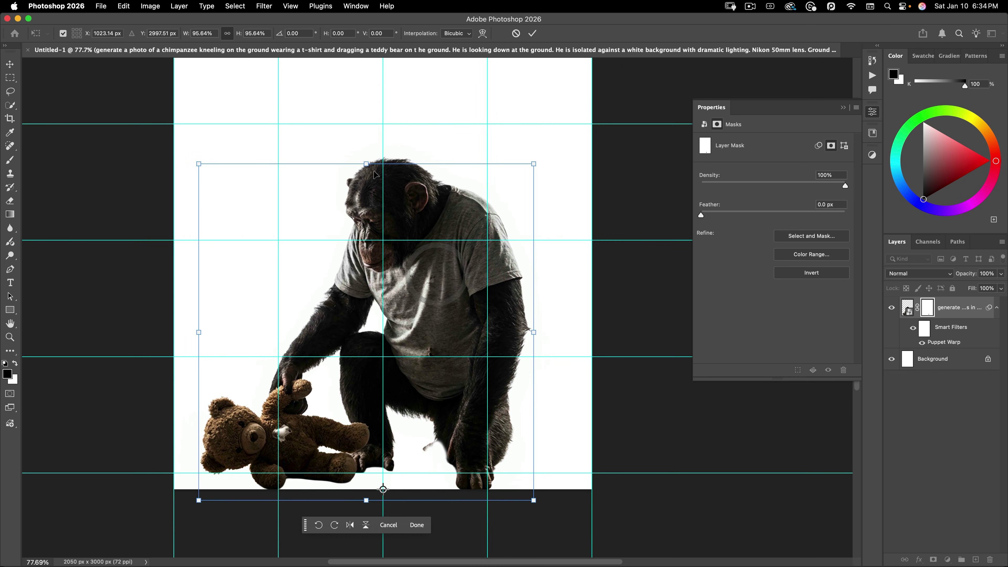
{"action": "left_click_drag", "start_coordinate": [366, 164], "coordinate": [373, 219]}
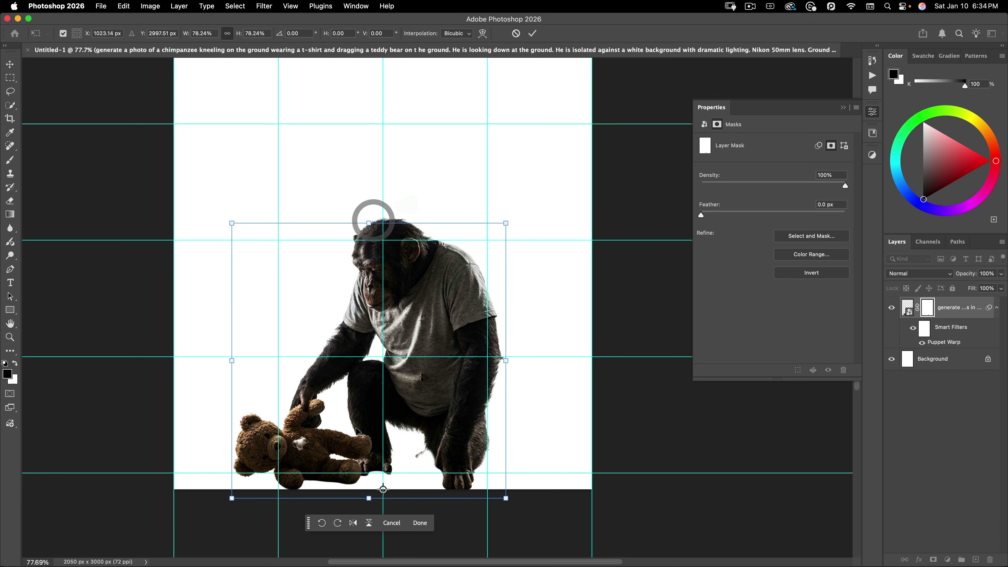
{"action": "mouse_move", "coordinate": [369, 498]}
{"action": "left_mouse_down"}
{"action": "mouse_move", "coordinate": [362, 522]}
{"action": "mouse_move", "coordinate": [366, 498]}
{"action": "left_mouse_up"}
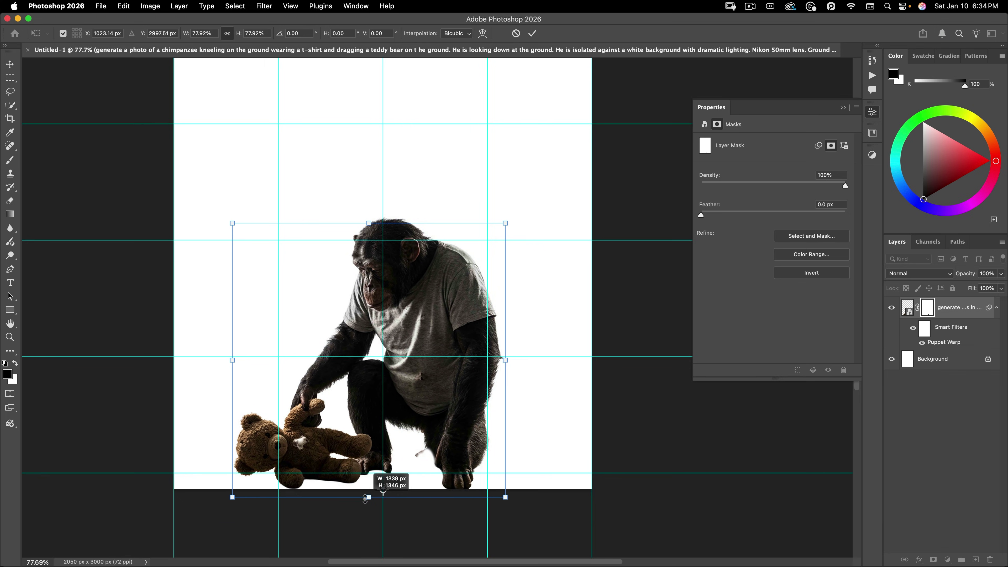
{"action": "key", "text": "Return"}
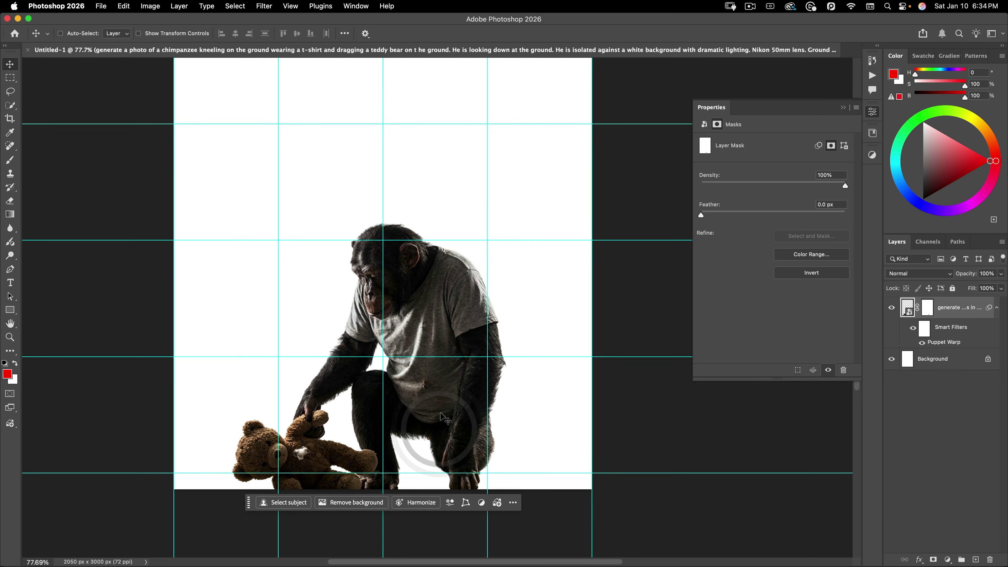
- Nudge the chimp about 29 px left and zoom out to review the poster
{"action": "left_click_drag", "start_coordinate": [421, 424], "coordinate": [416, 426]}
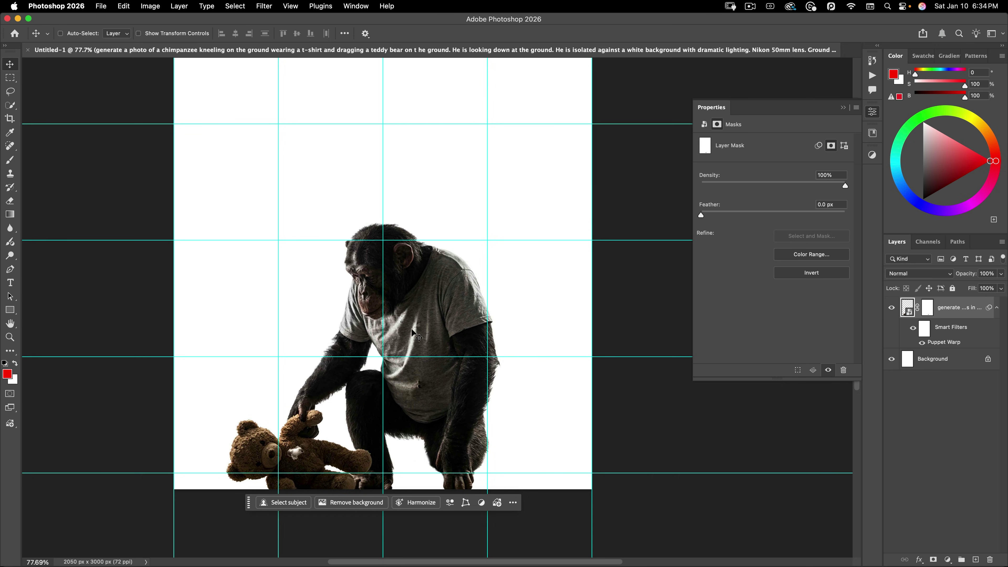
{"action": "scroll", "coordinate": [413, 332], "scroll_direction": "down", "scroll_amount": 3}
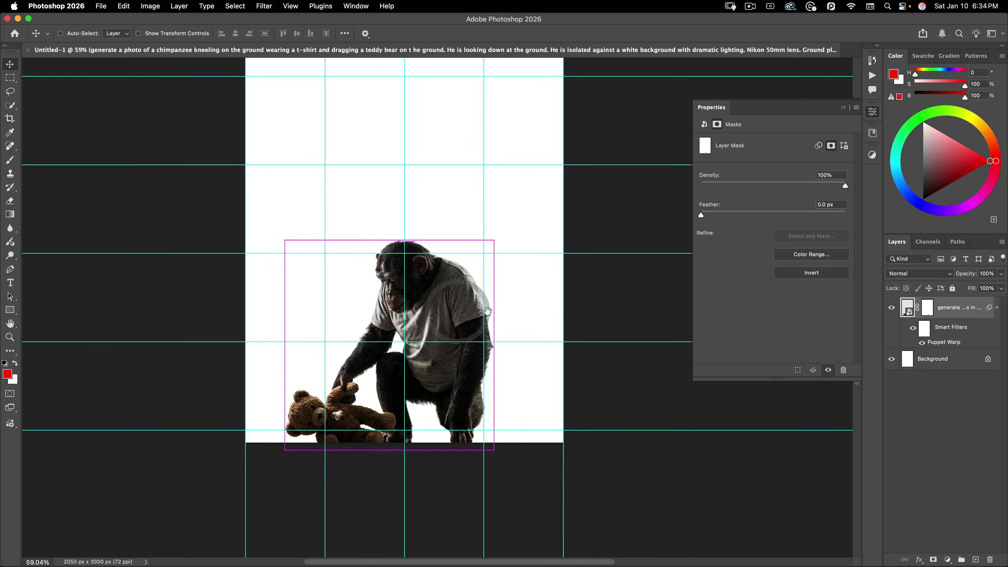
{"action": "scroll", "coordinate": [487, 310], "scroll_direction": "up", "scroll_amount": 2}
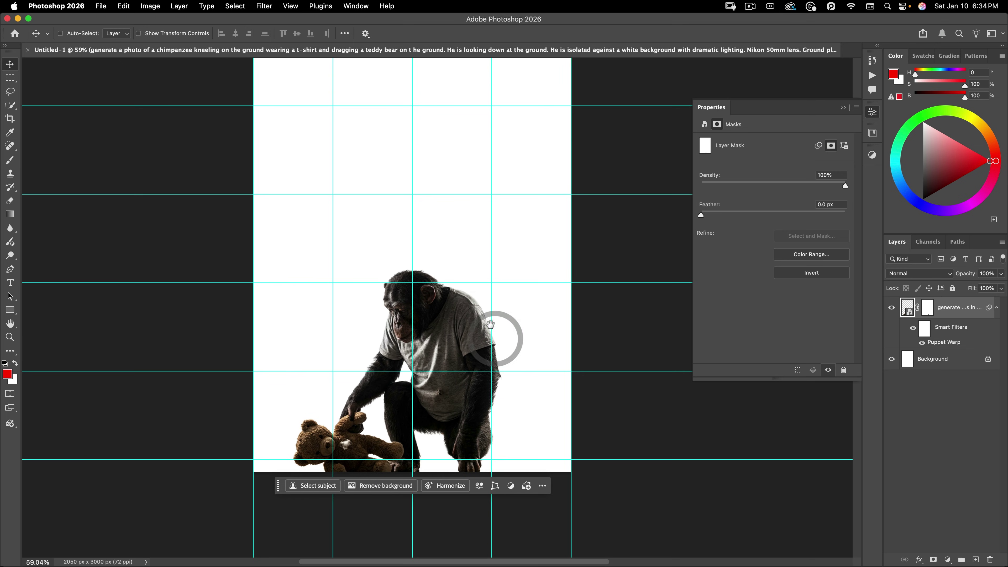
{"action": "scroll", "coordinate": [493, 337], "scroll_direction": "up", "scroll_amount": 2}
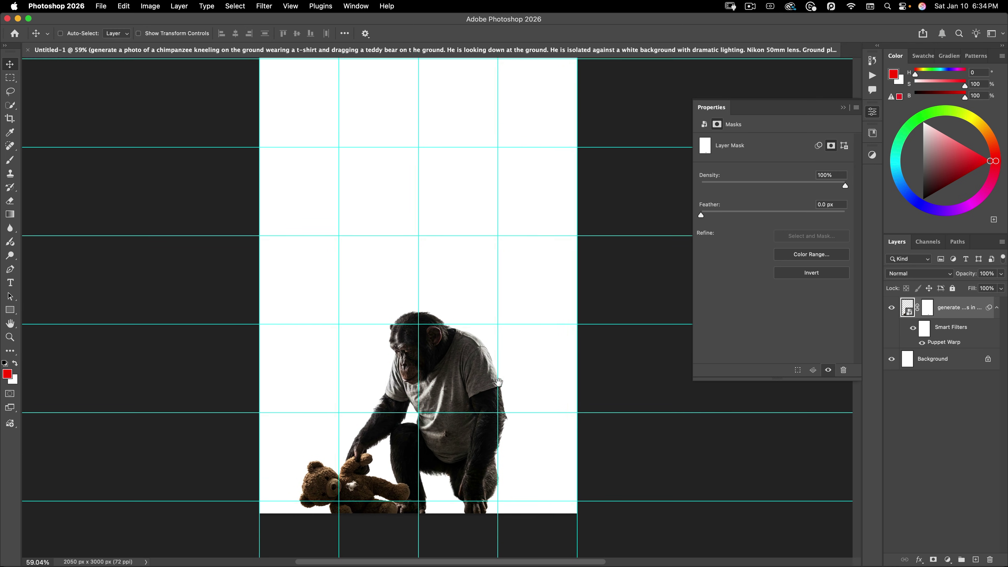
- Set the colours to #C40400 and black, then swap them so black is the foreground
{"action": "left_click", "coordinate": [7, 374]}
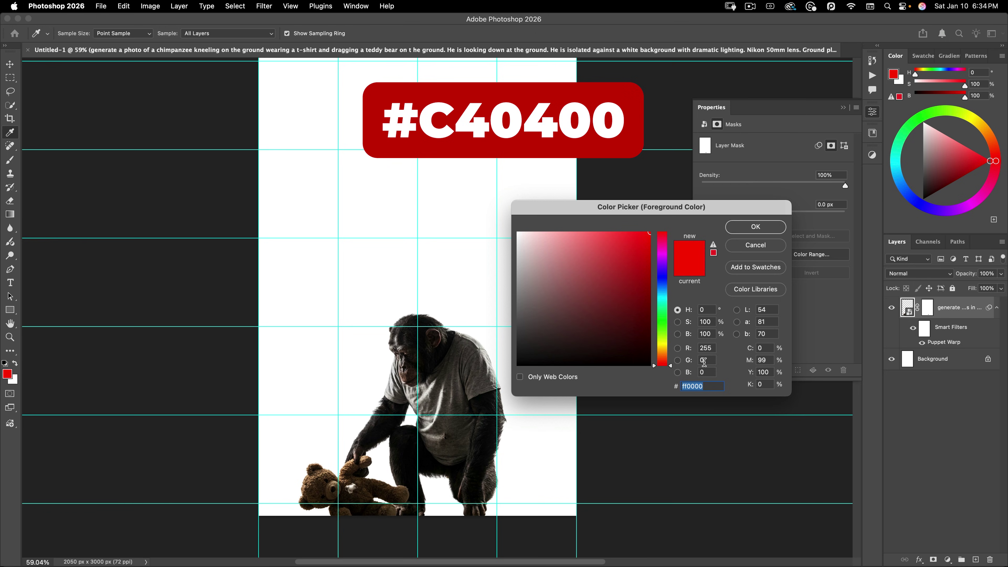
{"action": "type", "text": "c404"}
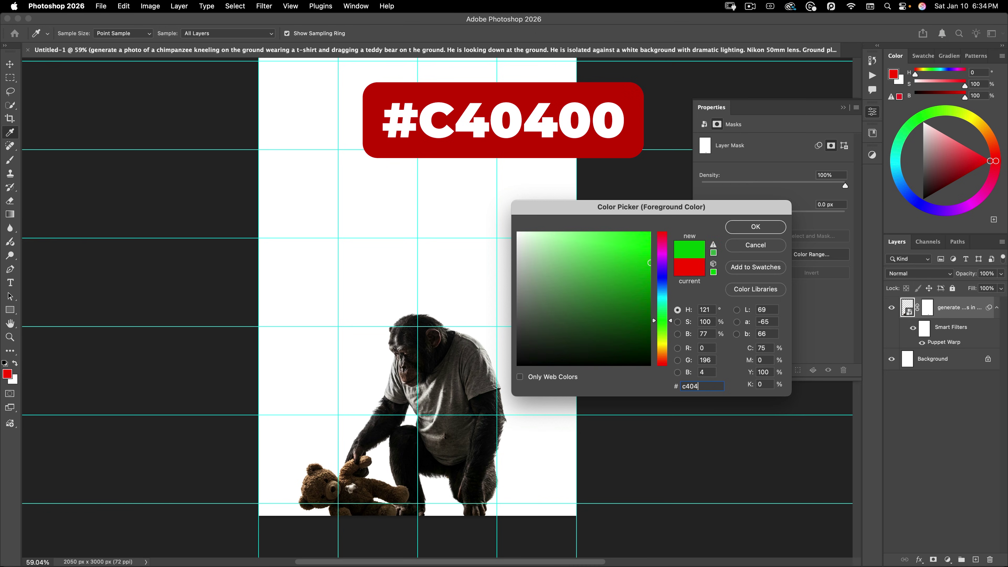
{"action": "type", "text": "00"}
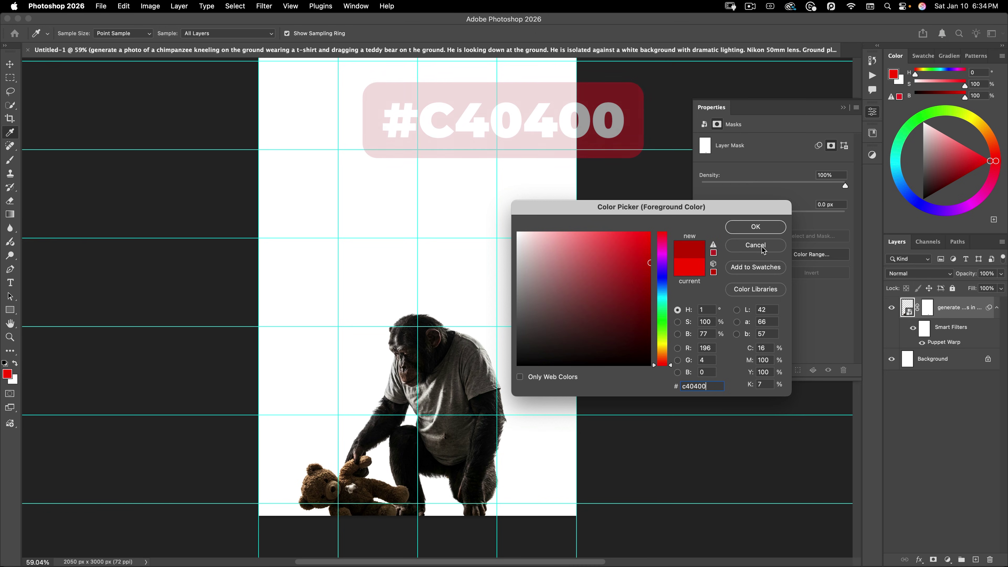
{"action": "left_click", "coordinate": [756, 227]}
{"action": "left_click", "coordinate": [16, 381]}
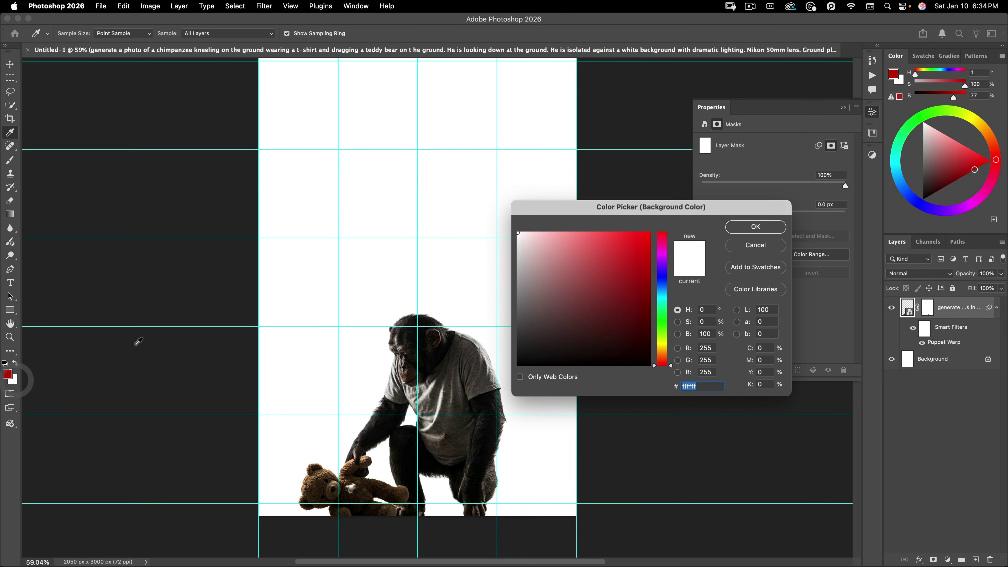
{"action": "left_click_drag", "start_coordinate": [608, 299], "coordinate": [705, 403]}
{"action": "left_click", "coordinate": [755, 227]}
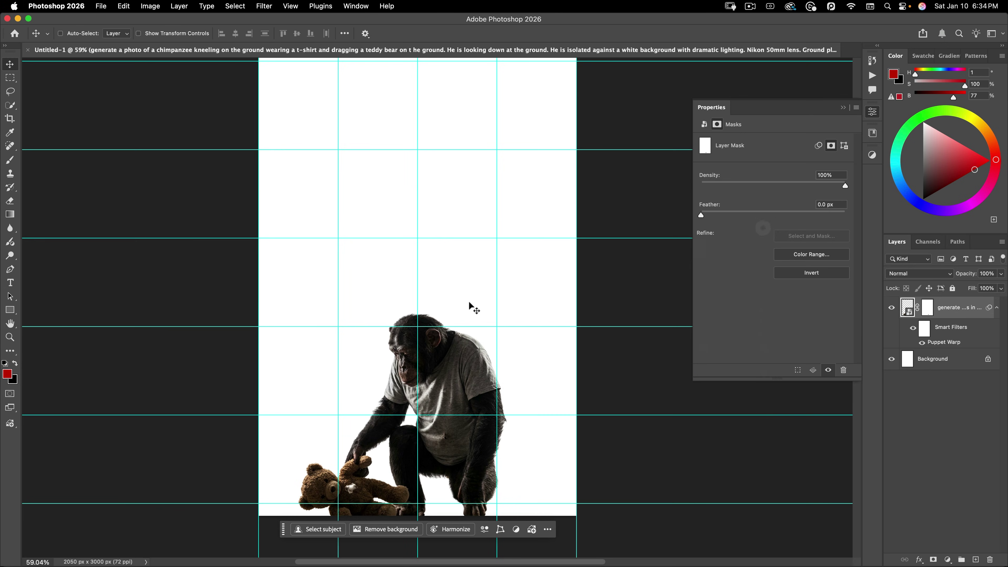
{"action": "key", "text": "x"}
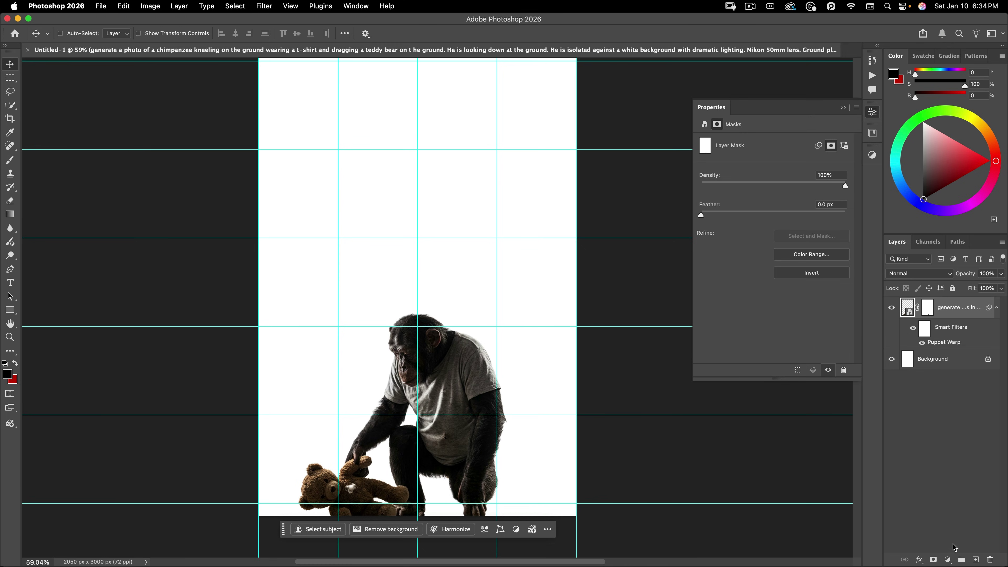
- Add a black-to-red Gradient Map adjustment layer over the poster and reselect the chimp layer
{"action": "left_click", "coordinate": [949, 559]}
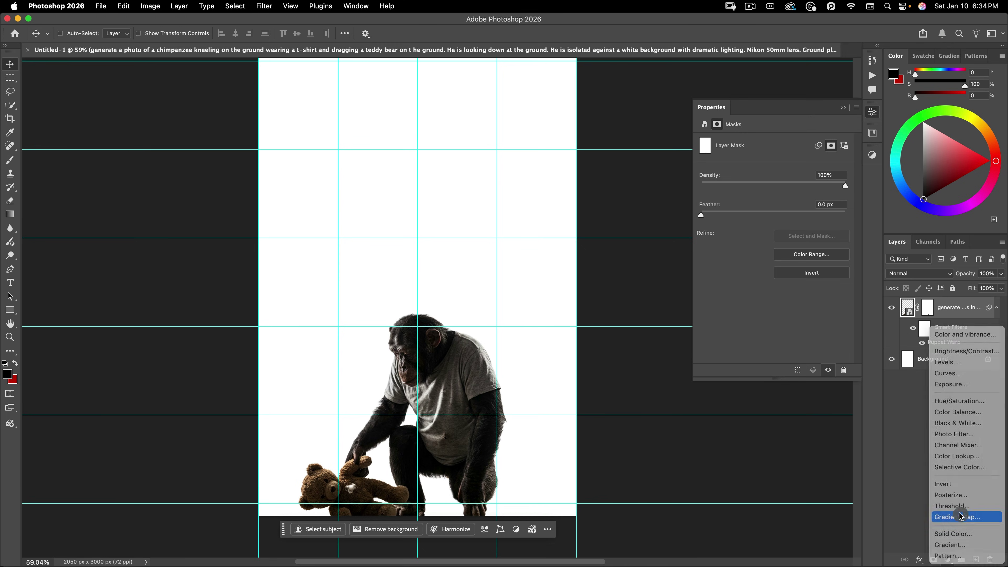
{"action": "left_click", "coordinate": [961, 517]}
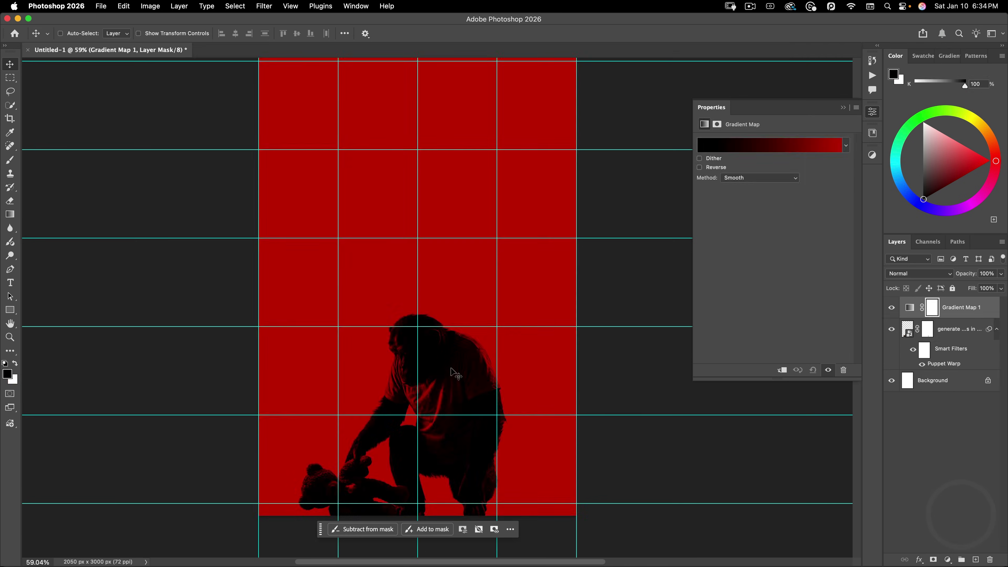
{"action": "left_click", "coordinate": [872, 113]}
{"action": "left_click_drag", "start_coordinate": [598, 426], "coordinate": [627, 402]}
{"action": "scroll", "coordinate": [456, 355], "scroll_direction": "up", "scroll_amount": 6}
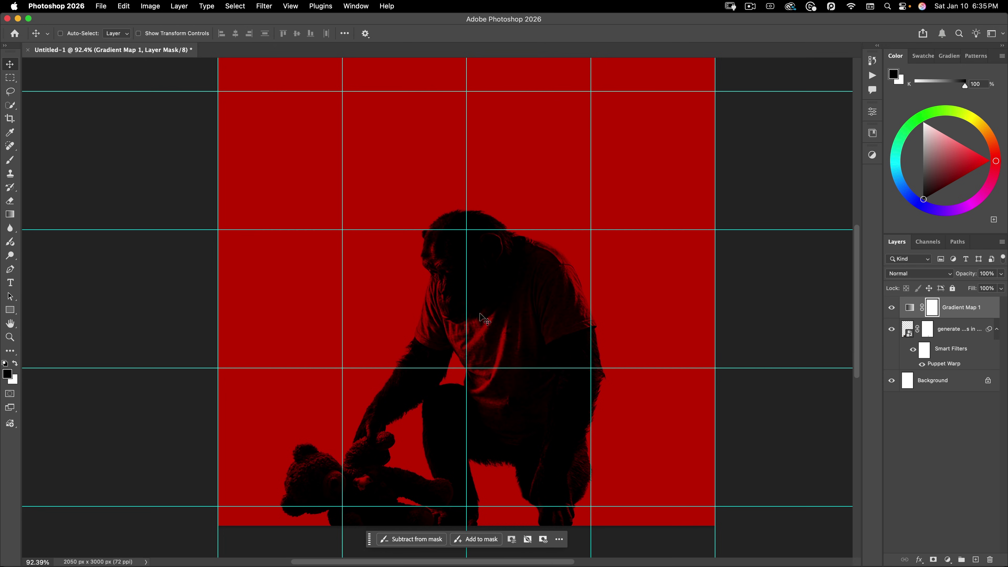
{"action": "left_click", "coordinate": [908, 329]}
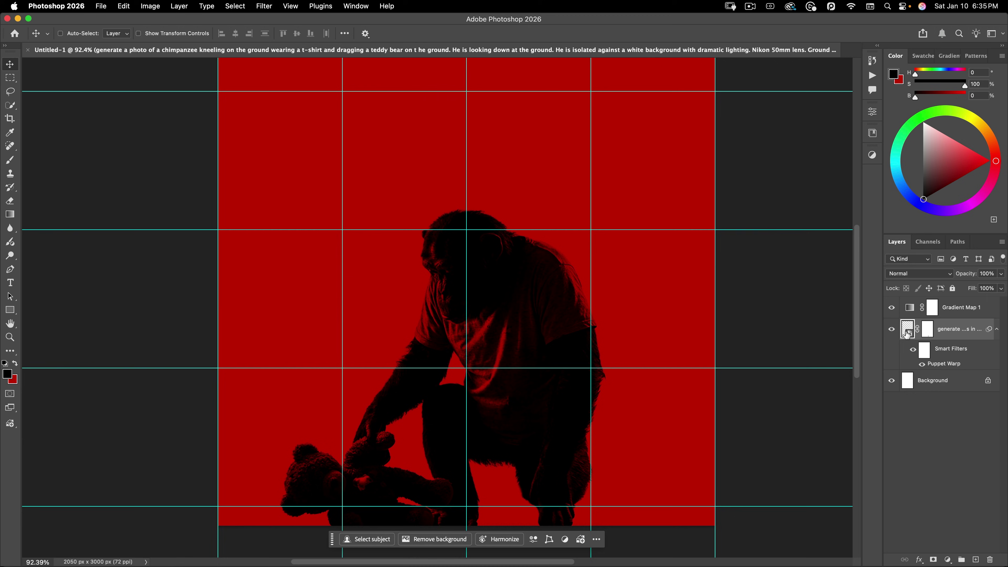
- Apply a Shadows/Highlights smart filter to the chimp with Shadows set to 80%
{"action": "left_click", "coordinate": [154, 7]}
{"action": "mouse_move", "coordinate": [174, 35]}
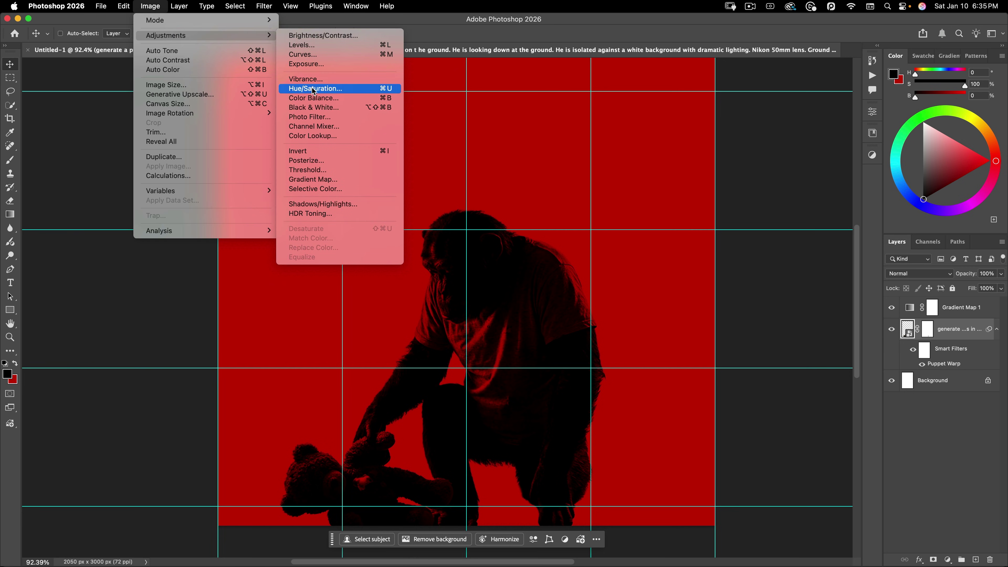
{"action": "left_click", "coordinate": [315, 204]}
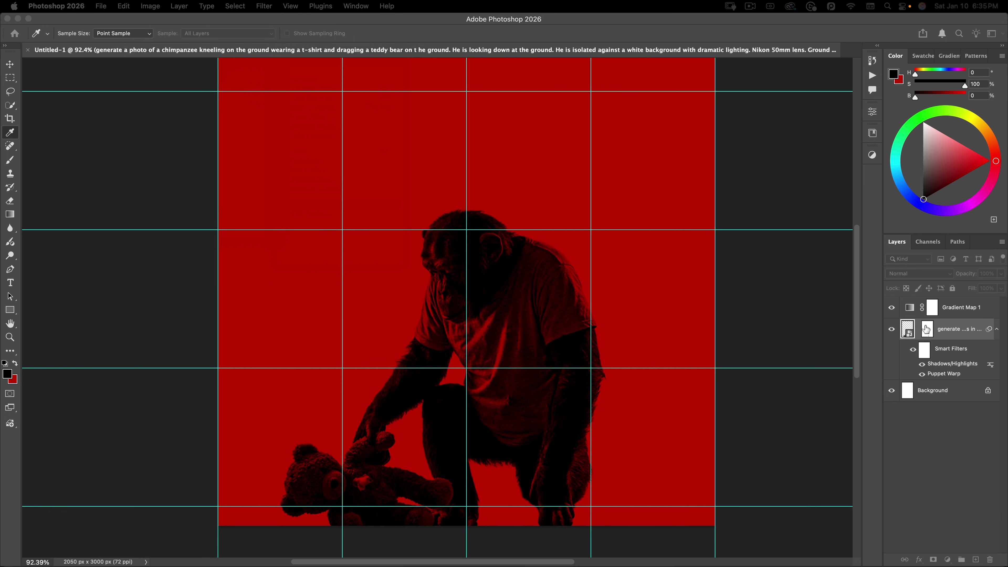
{"action": "left_click_drag", "start_coordinate": [694, 152], "coordinate": [681, 138]}
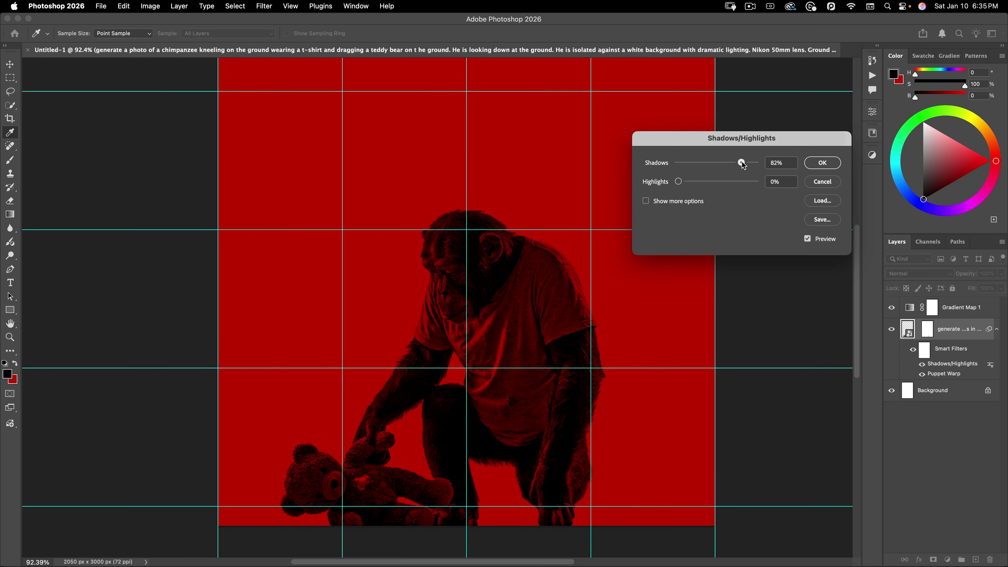
{"action": "left_click", "coordinate": [823, 164]}
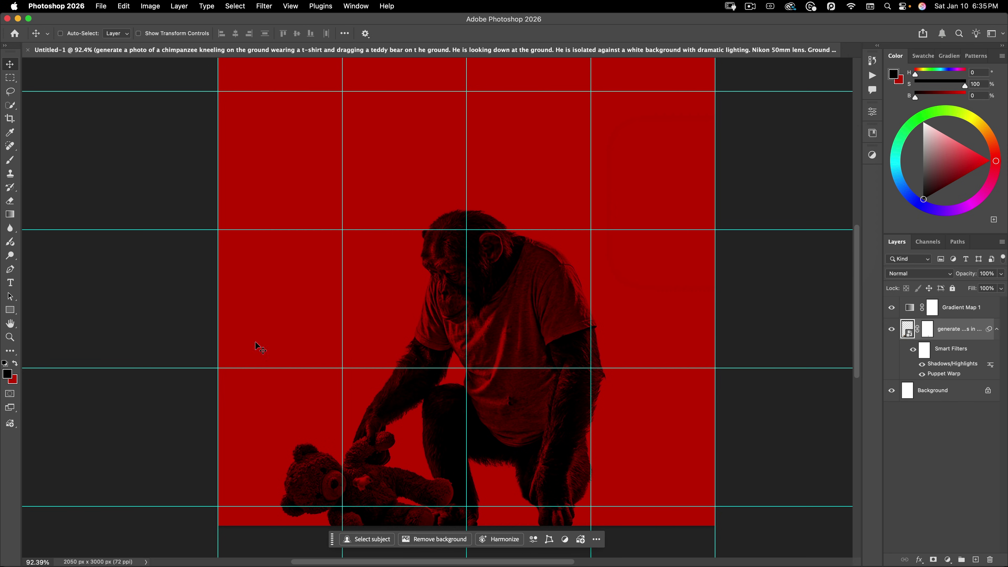
{"action": "left_click", "coordinate": [158, 9]}
- Add a Curves smart filter to the chimp with the white point dragged to input 207
{"action": "mouse_move", "coordinate": [238, 36]}
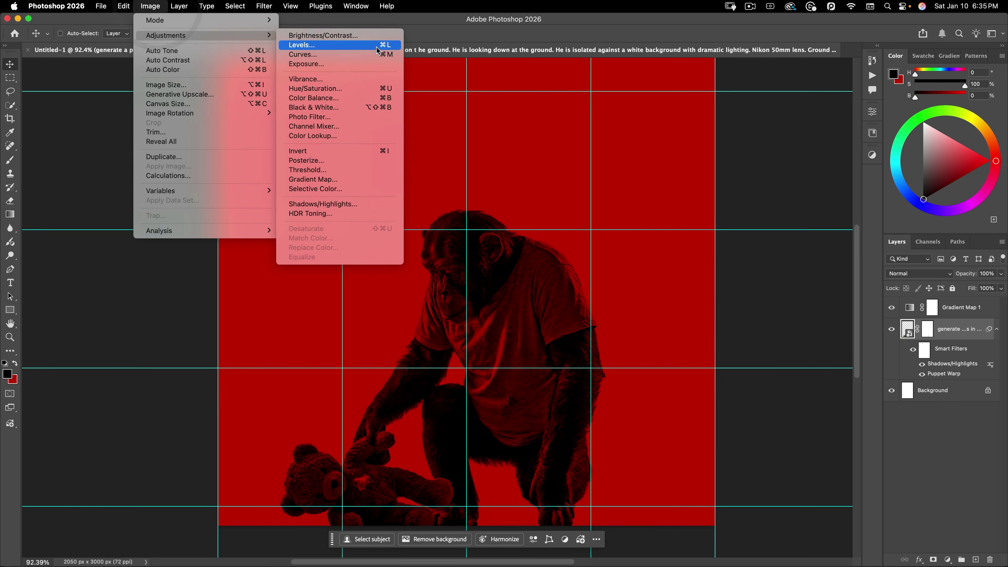
{"action": "left_click", "coordinate": [378, 55]}
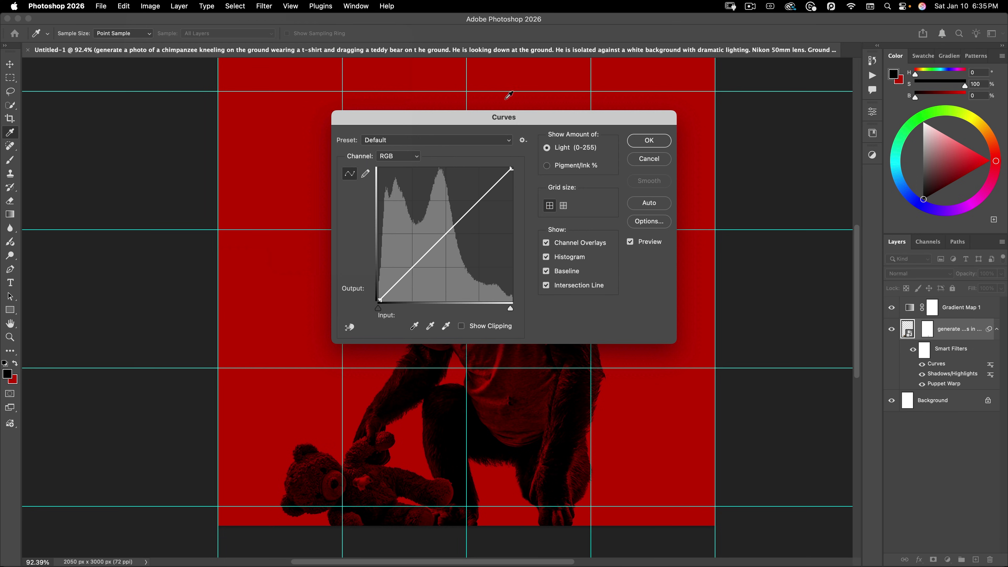
{"action": "left_click_drag", "start_coordinate": [509, 117], "coordinate": [759, 76]}
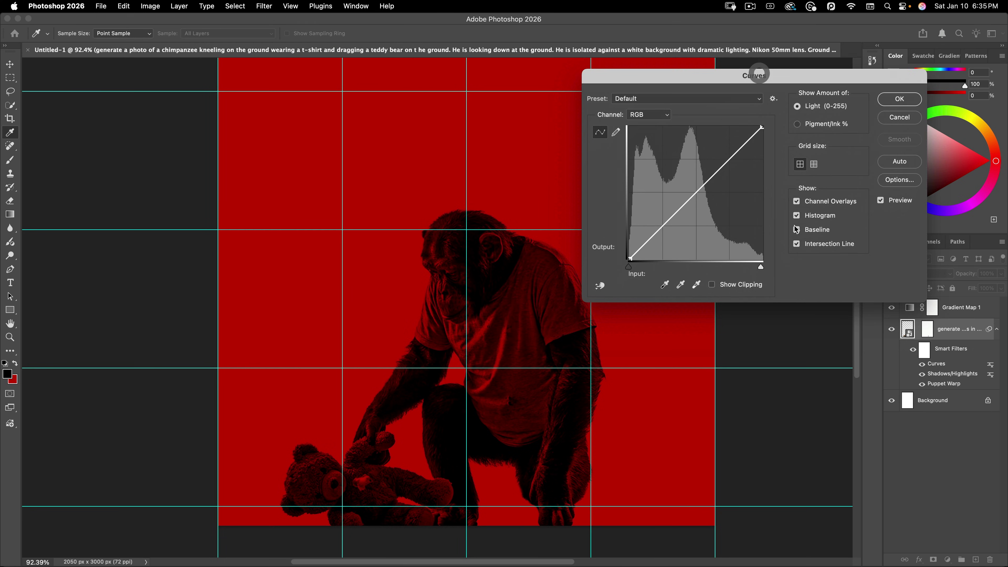
{"action": "left_click_drag", "start_coordinate": [761, 268], "coordinate": [744, 269]}
{"action": "left_click_drag", "start_coordinate": [737, 268], "coordinate": [737, 269]}
{"action": "left_click", "coordinate": [900, 100]}
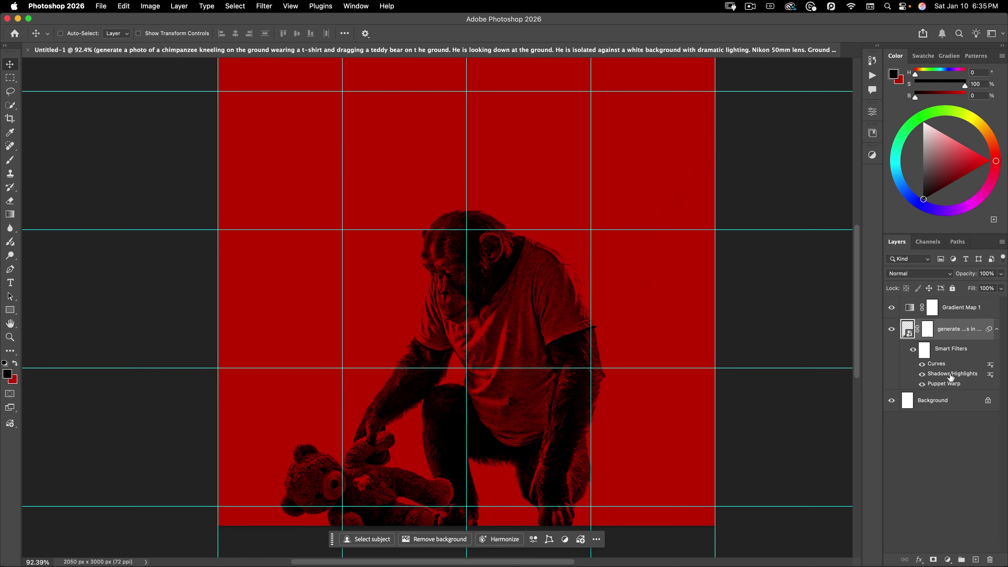
- Reduce the chimp's Shadows/Highlights smart filter shadow amount from 80% to 61%
{"action": "double_click", "coordinate": [951, 378]}
{"action": "left_click", "coordinate": [499, 232]}
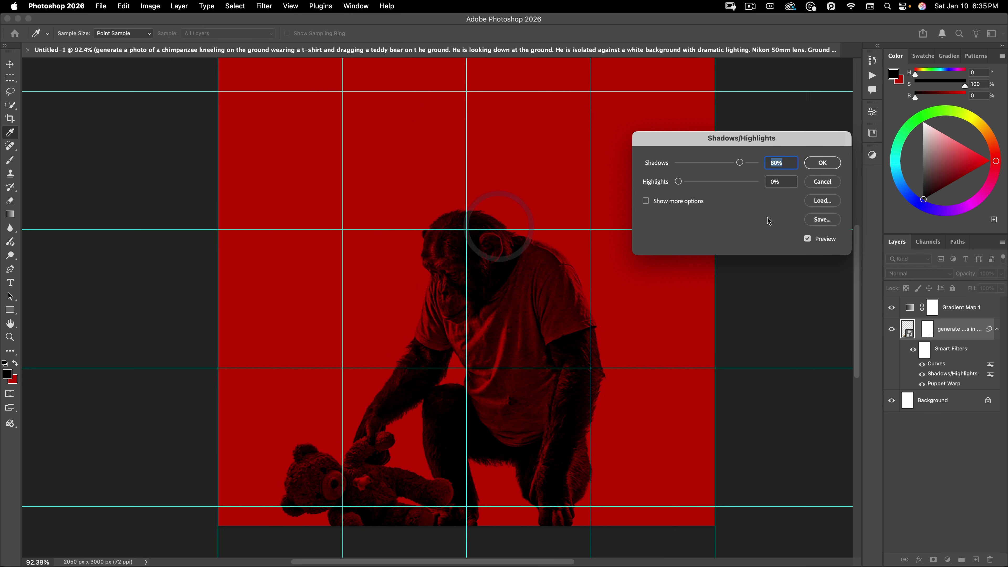
{"action": "left_click_drag", "start_coordinate": [745, 165], "coordinate": [727, 169]}
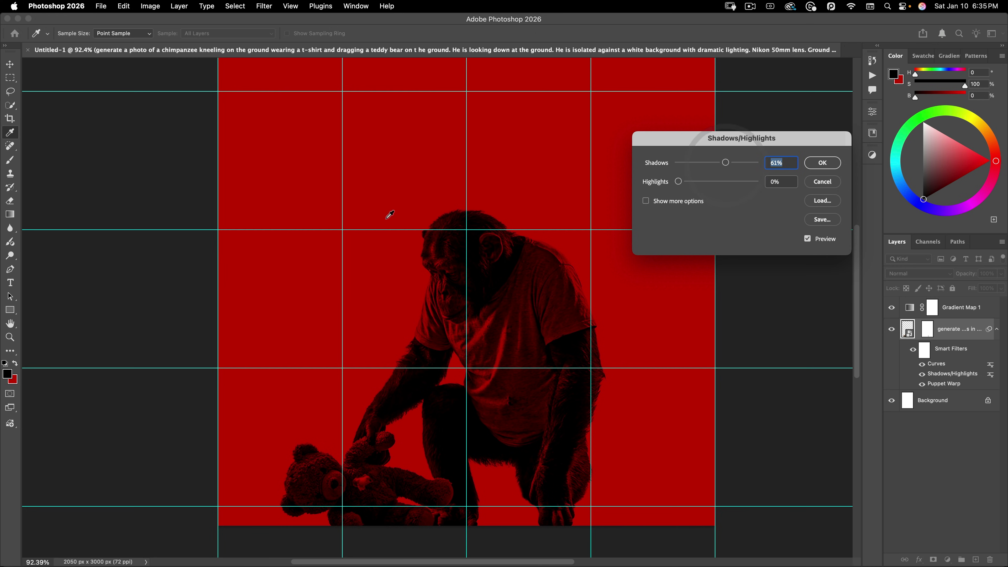
{"action": "left_click", "coordinate": [823, 163]}
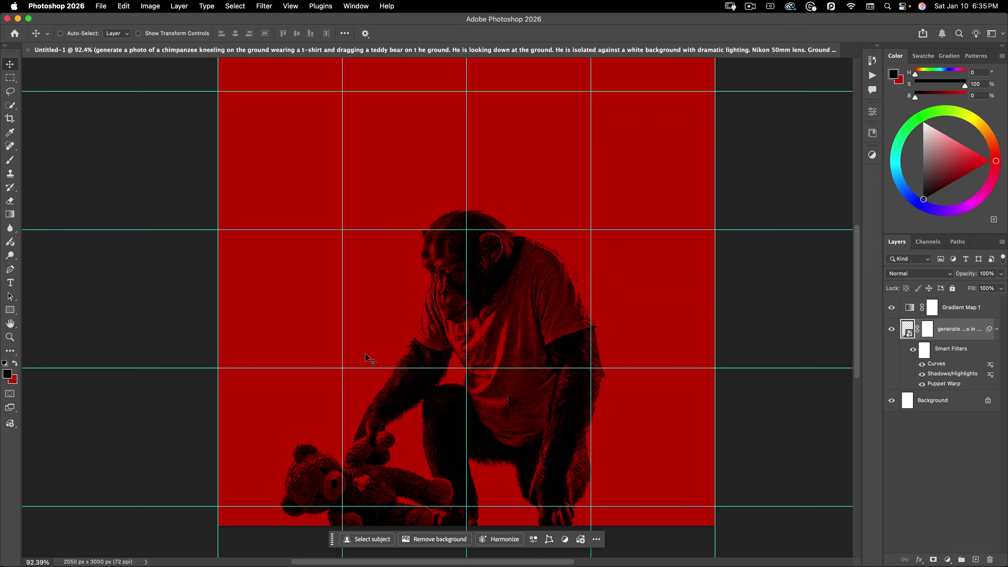
- Flip the chimp layer horizontally with Free Transform
{"action": "key", "text": "super+t"}
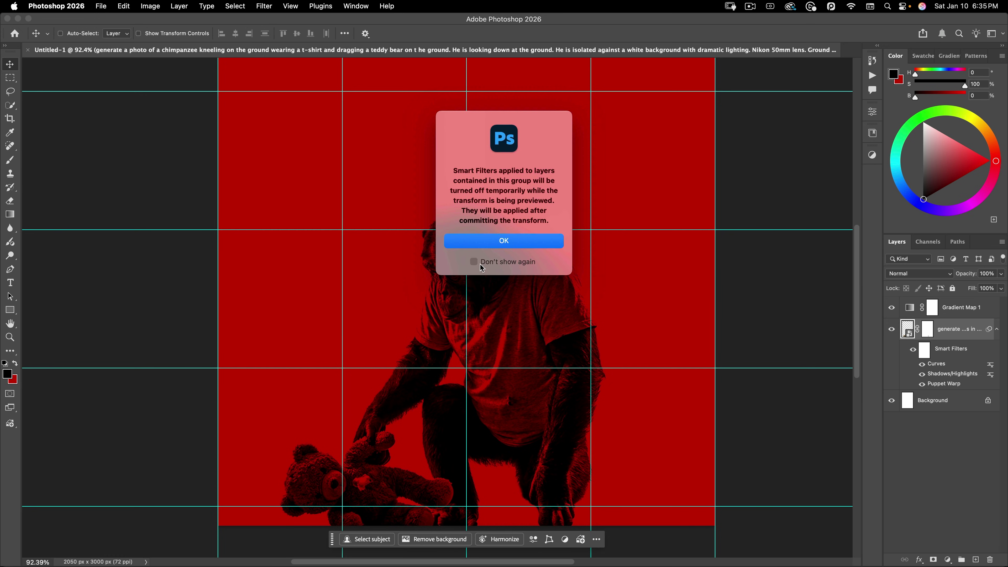
{"action": "left_click", "coordinate": [495, 248]}
{"action": "right_click", "coordinate": [493, 273]}
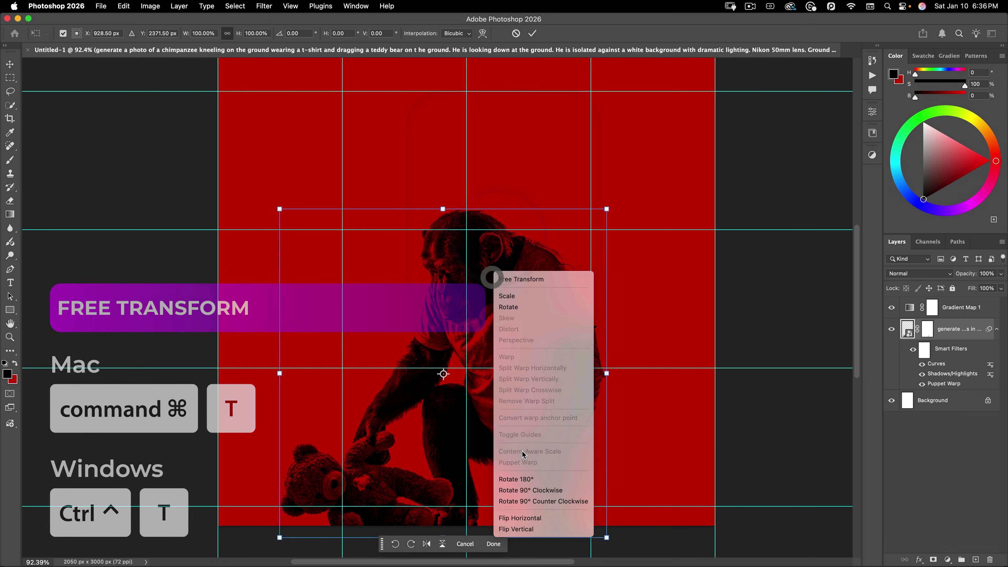
{"action": "left_click", "coordinate": [533, 515]}
{"action": "key", "text": "Return"}
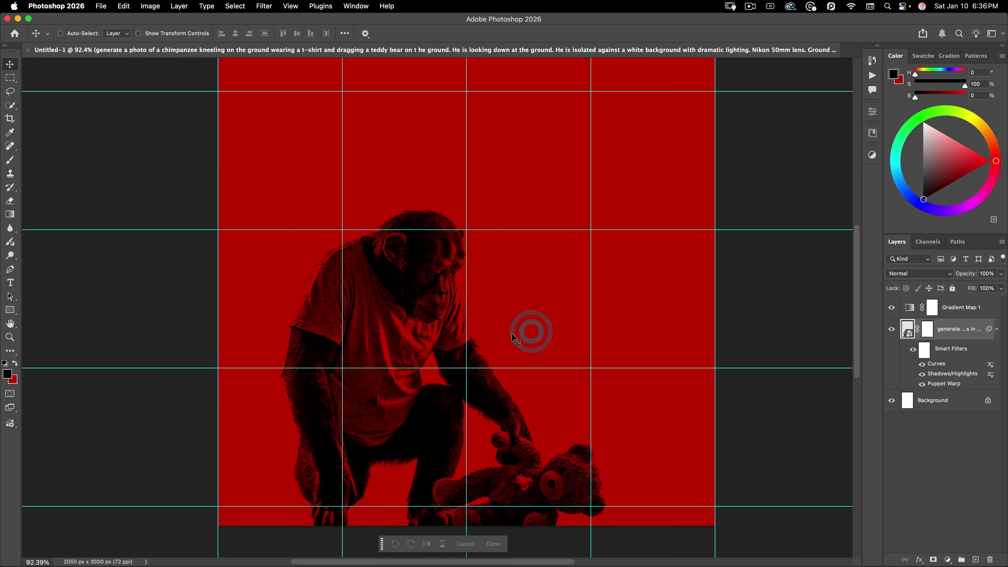
- Move the chimp about 253 px to the right
{"action": "left_click_drag", "start_coordinate": [532, 327], "coordinate": [573, 339]}
{"action": "scroll", "coordinate": [477, 334], "scroll_direction": "down", "scroll_amount": 3}
{"action": "scroll", "coordinate": [476, 334], "scroll_direction": "down", "scroll_amount": 2}
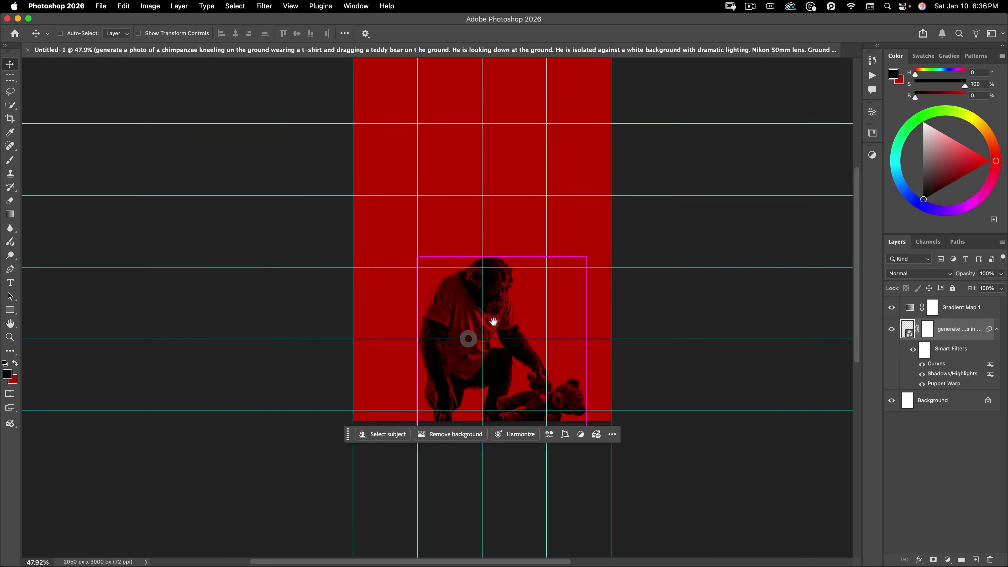
{"action": "scroll", "coordinate": [511, 338], "scroll_direction": "up", "scroll_amount": 2}
{"action": "left_click_drag", "start_coordinate": [517, 337], "coordinate": [517, 345]}
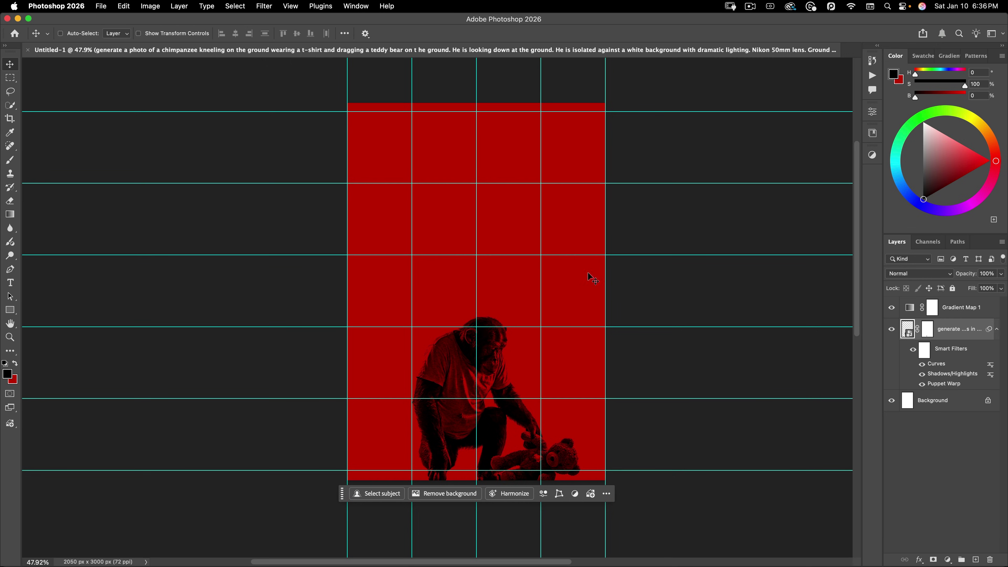
- Set the Type tool to Helvetica Neue Bold at 545 pt and place a text layer mid-poster
{"action": "key", "text": "t"}
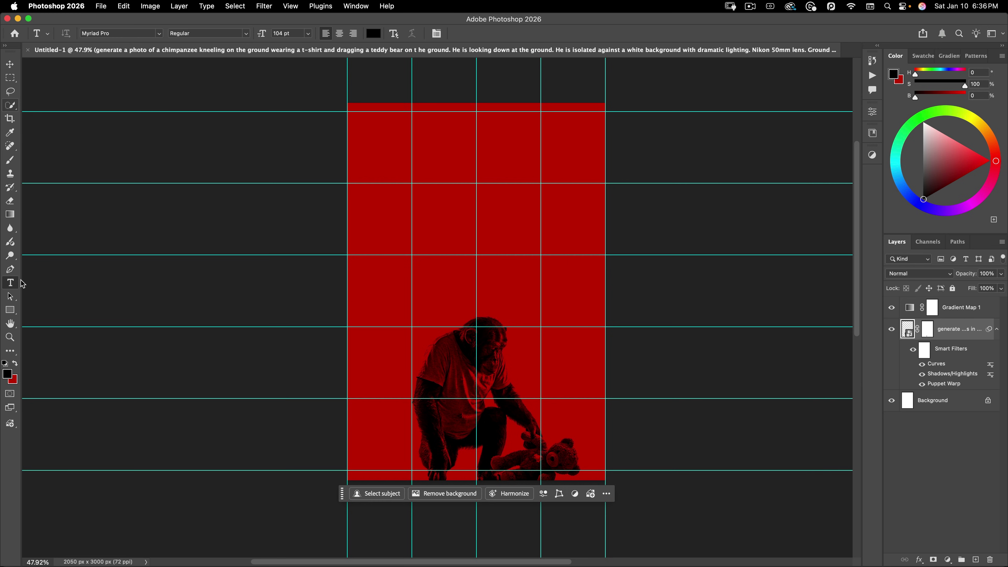
{"action": "left_click", "coordinate": [123, 32]}
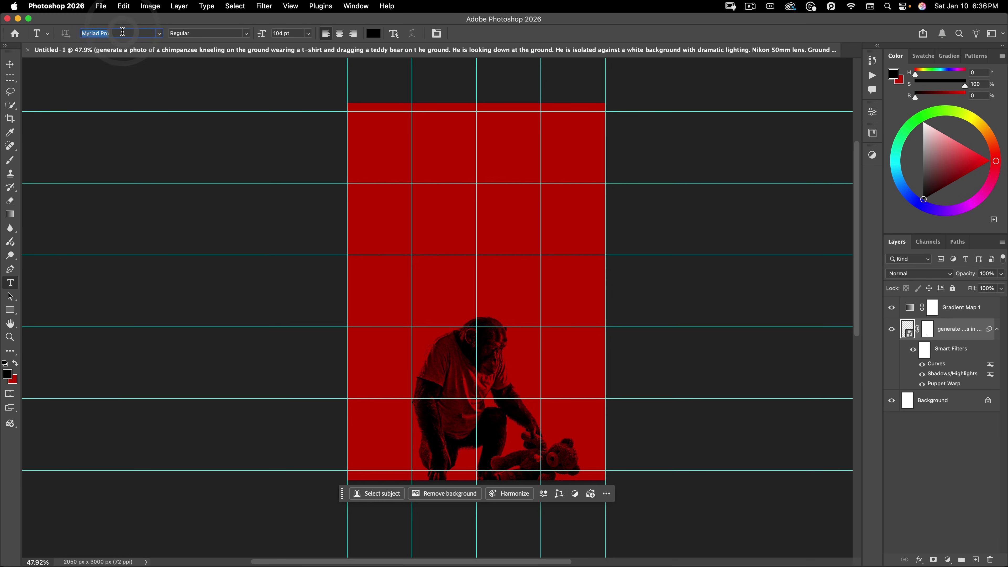
{"action": "type", "text": "helvetic"}
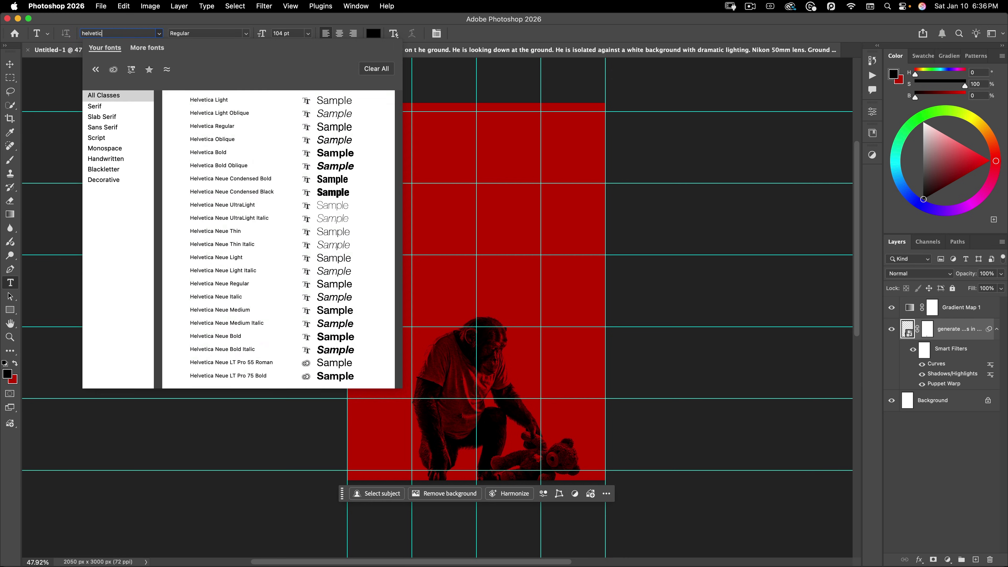
{"action": "type", "text": "a bold"}
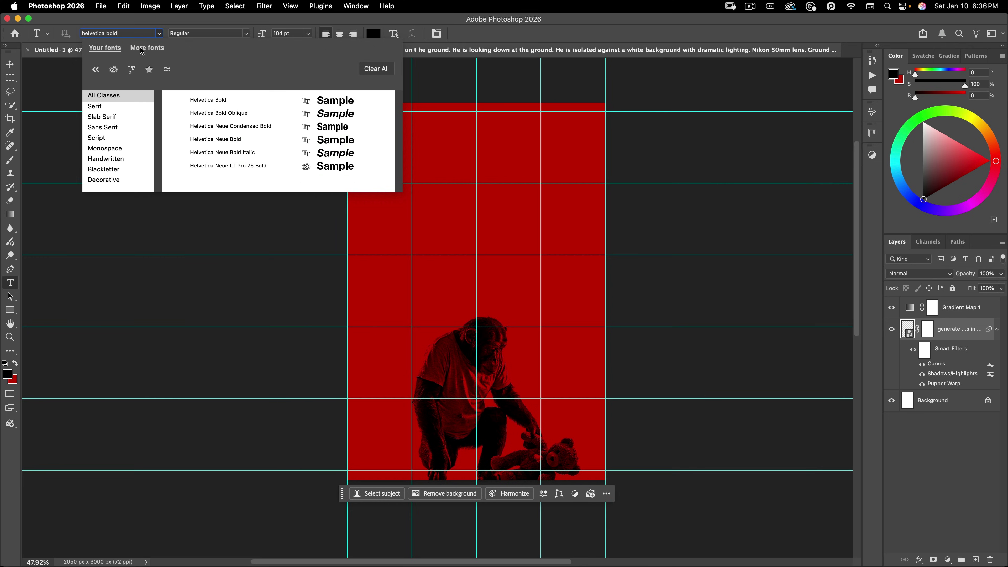
{"action": "left_click", "coordinate": [211, 143]}
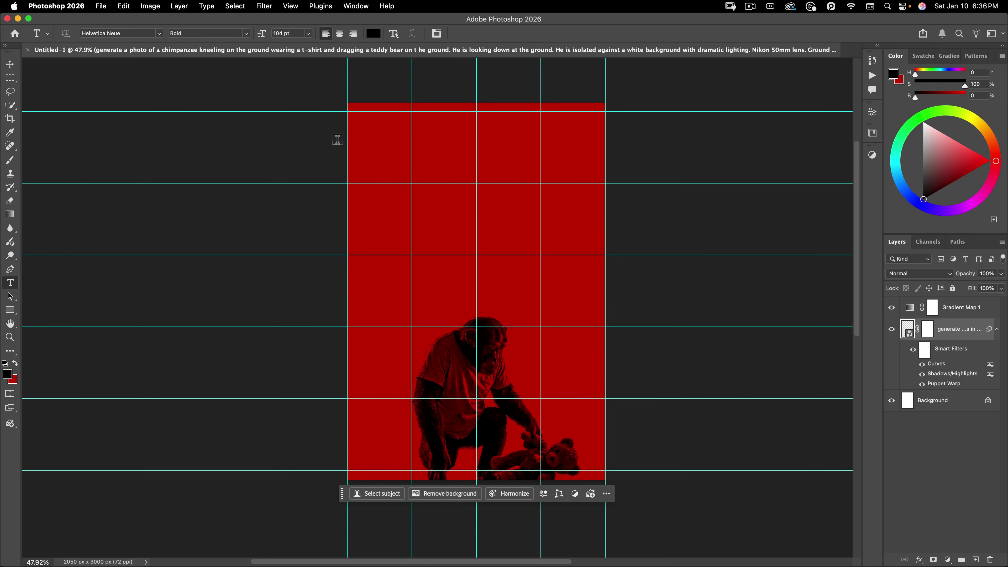
{"action": "left_click", "coordinate": [295, 37]}
{"action": "type", "text": "545"}
{"action": "left_click", "coordinate": [358, 324]}
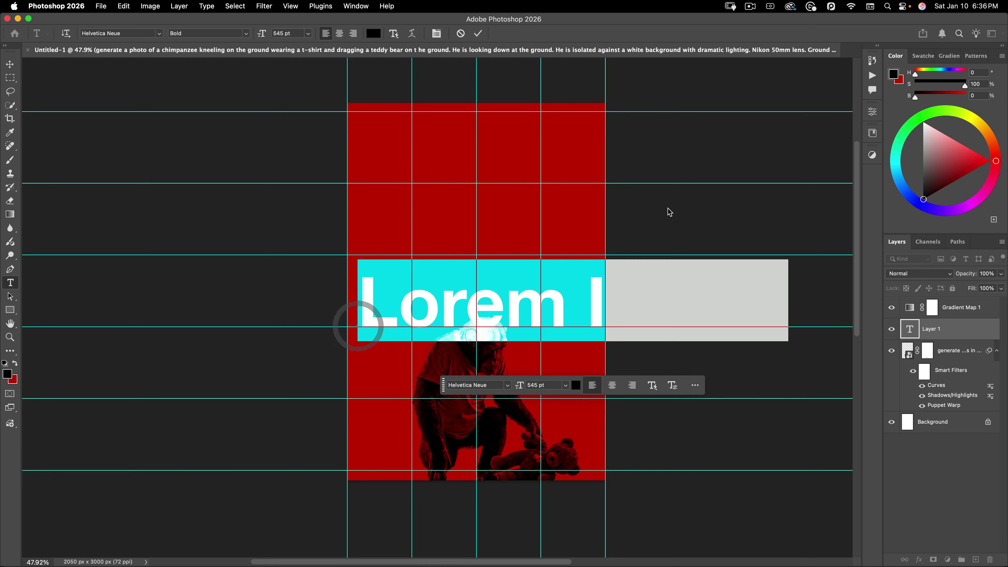
- Type the headline PRIMATE and commit it
{"action": "type", "text": "PRI"}
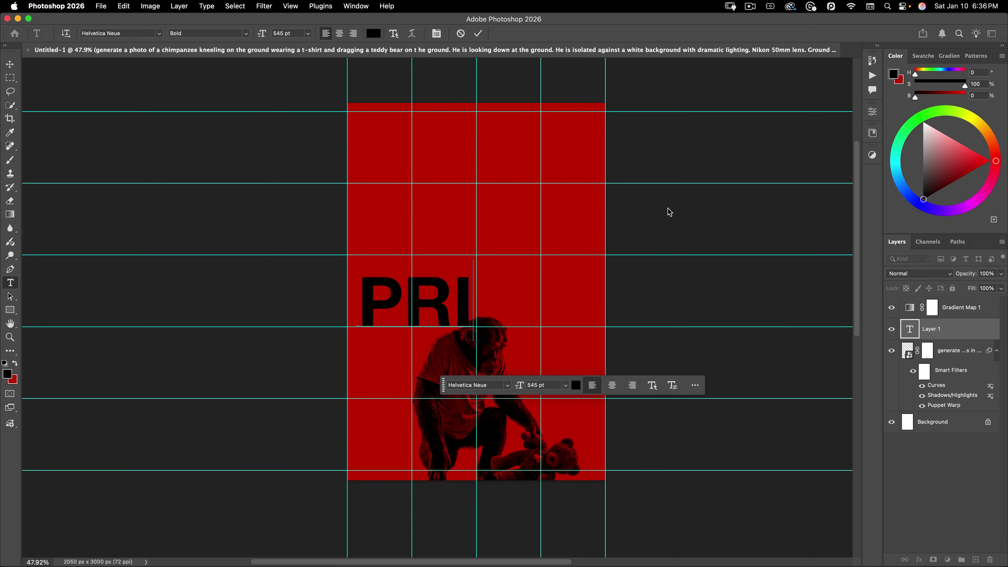
{"action": "type", "text": "MATE"}
{"action": "key", "text": "super+Return"}
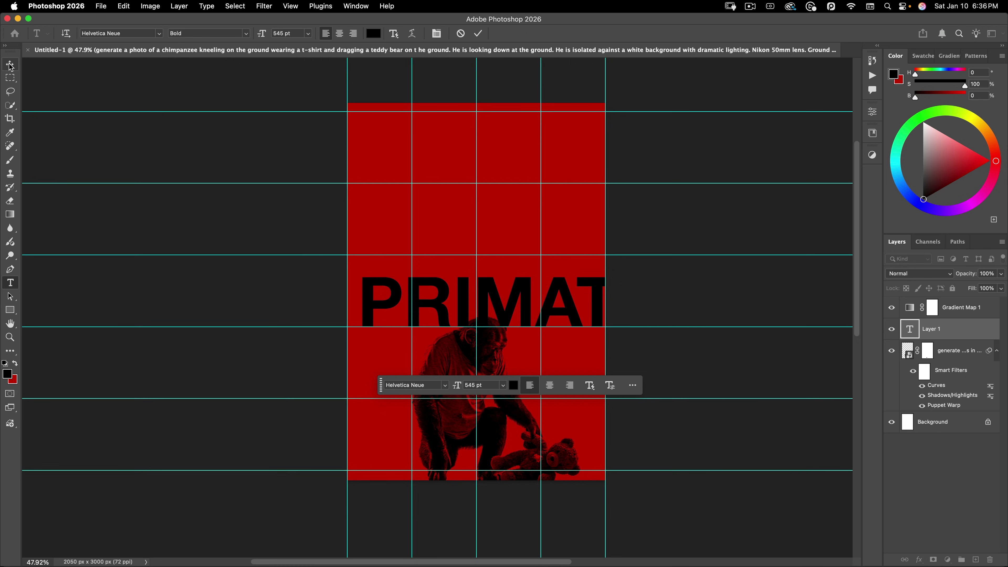
{"action": "left_click_drag", "start_coordinate": [375, 311], "coordinate": [337, 318]}
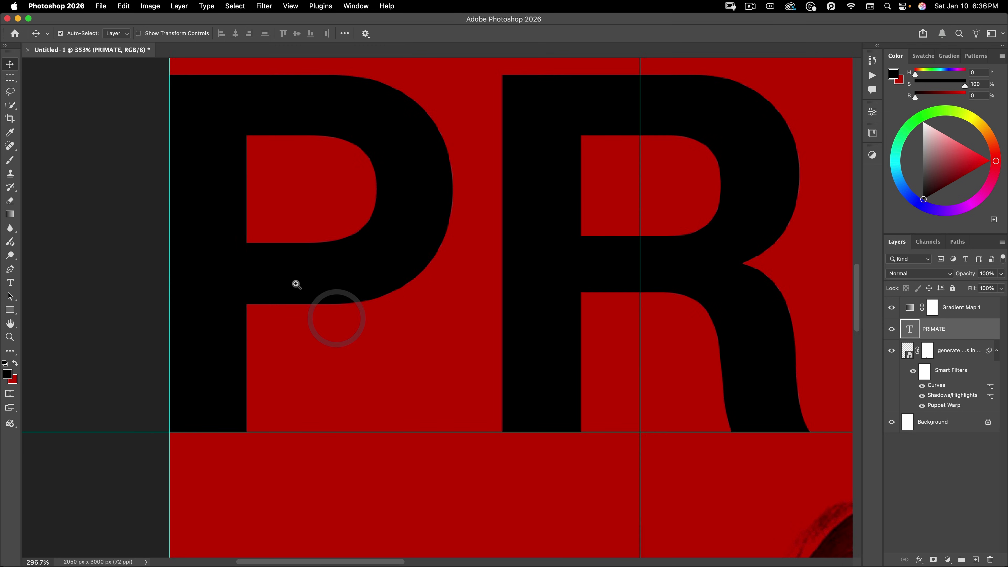
{"action": "scroll", "coordinate": [295, 284], "scroll_direction": "down", "scroll_amount": 10}
{"action": "left_click", "coordinate": [247, 320]}
{"action": "left_click_drag", "start_coordinate": [485, 236], "coordinate": [472, 257]}
- Select all of PRIMATE and tighten its tracking twice
{"action": "double_click", "coordinate": [457, 266]}
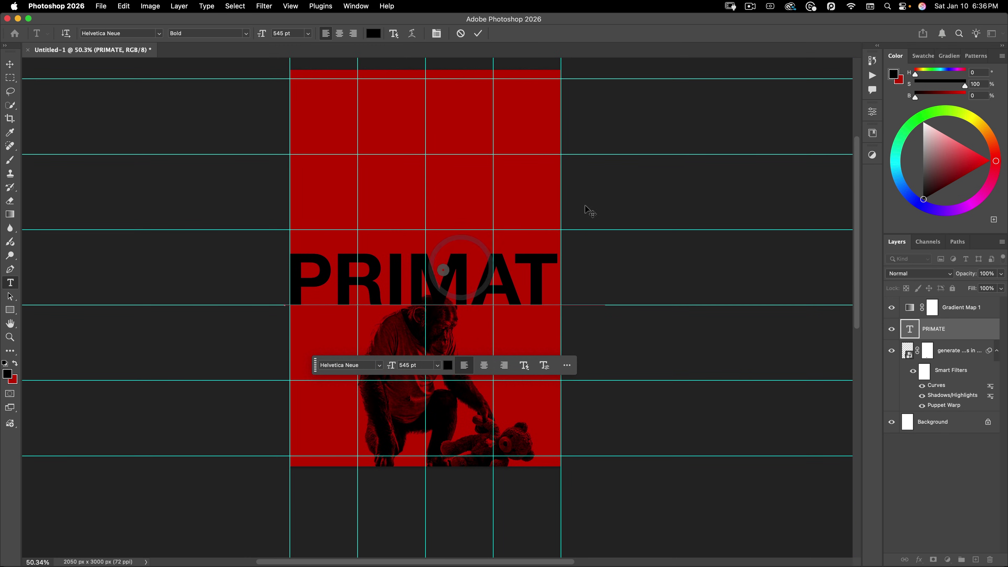
{"action": "key", "text": "super+a"}
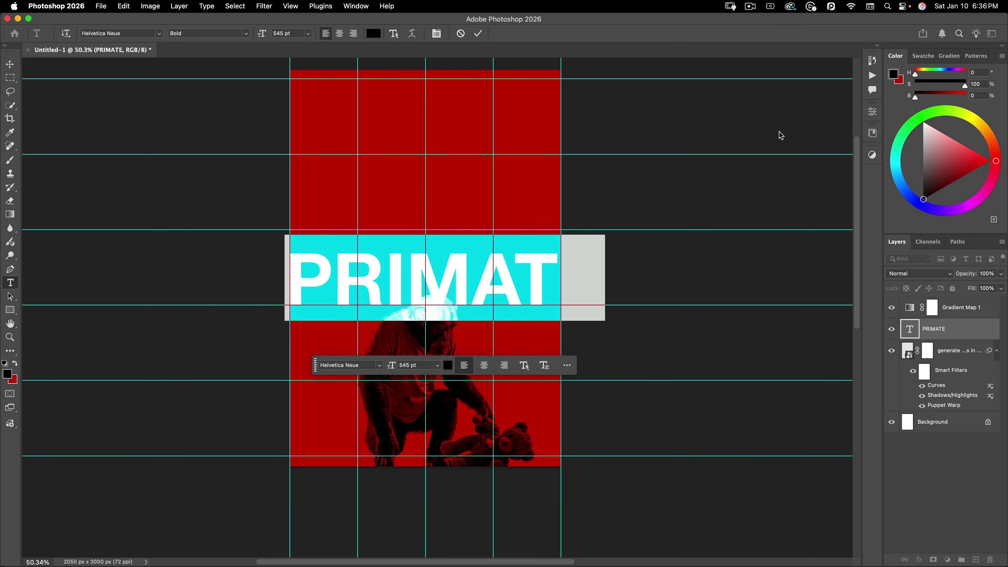
{"action": "key", "text": "alt+Left"}
{"action": "key", "text": "alt+Left"}
{"action": "key", "text": "alt+Left"}
{"action": "key", "text": "alt+Left"}
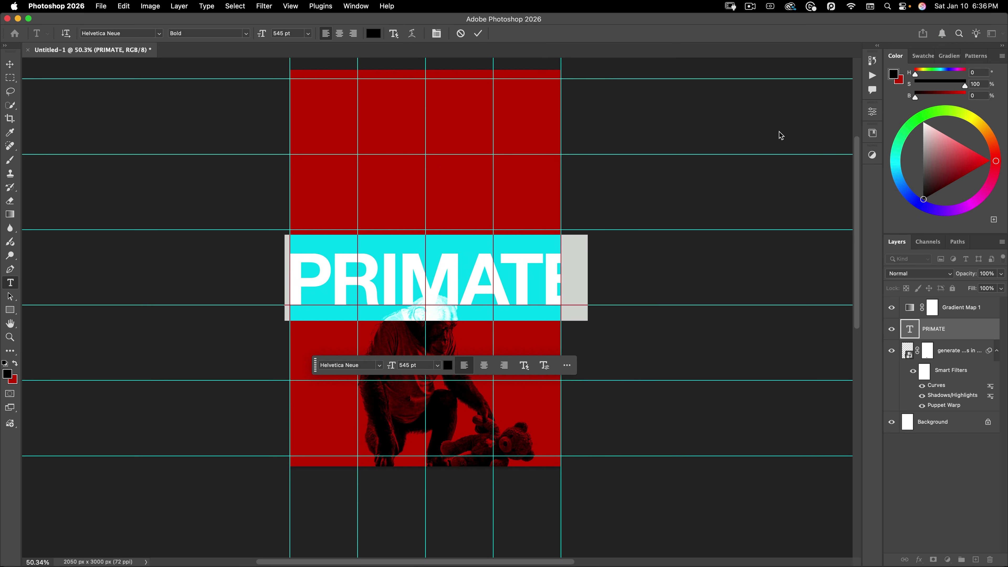
{"action": "key", "text": "alt+Left"}
{"action": "key", "text": "alt+Left"}
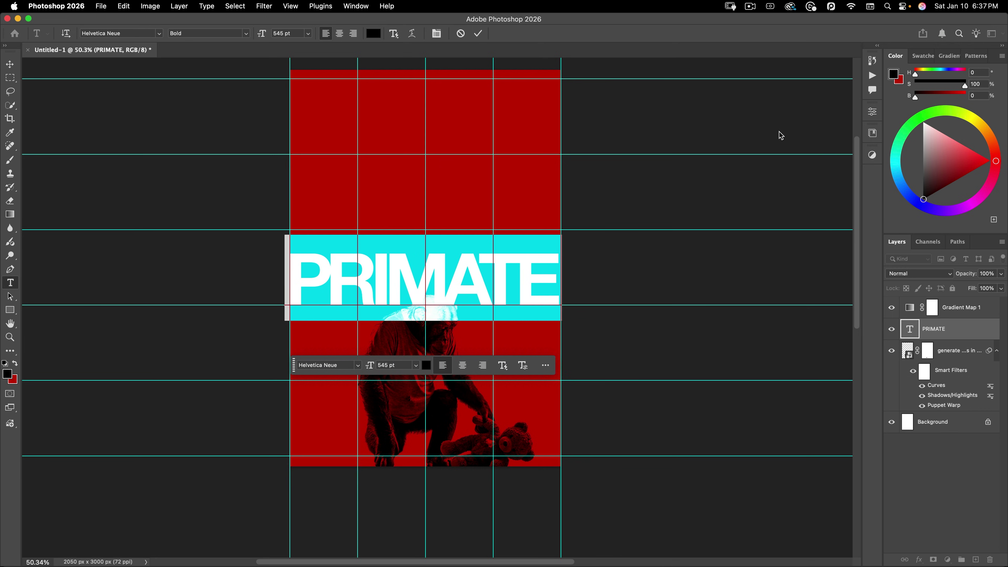
- Tighten the kerning of PRIMATE's M–A, A–T and T–E letter pairs
{"action": "key", "text": "Left"}
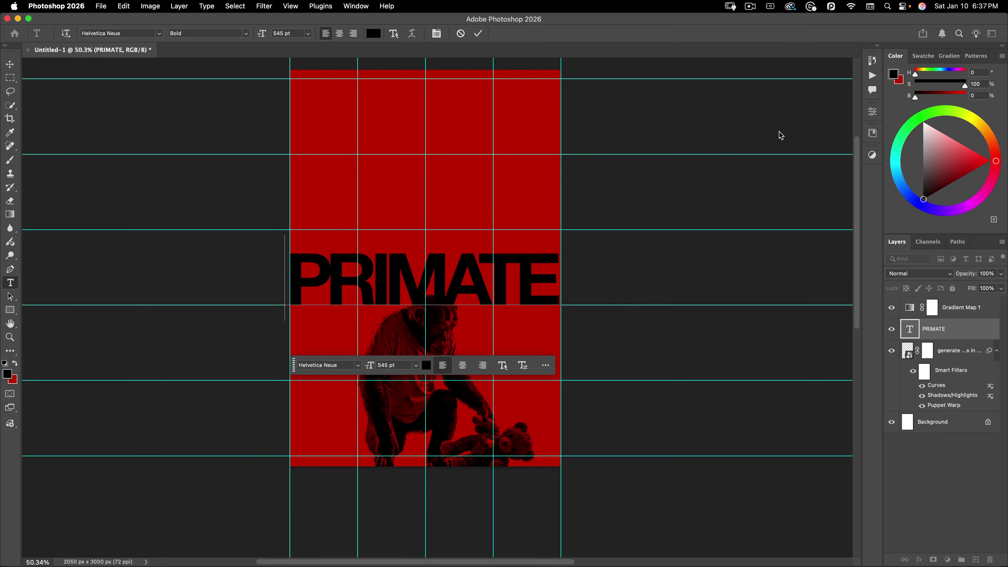
{"action": "key", "text": "Right"}
{"action": "key", "text": "Right"}
{"action": "key", "text": "Right"}
{"action": "key", "text": "Right"}
{"action": "key", "text": "Right"}
{"action": "key", "text": "Right"}
{"action": "key", "text": "alt+Right"}
{"action": "key", "text": "Left"}
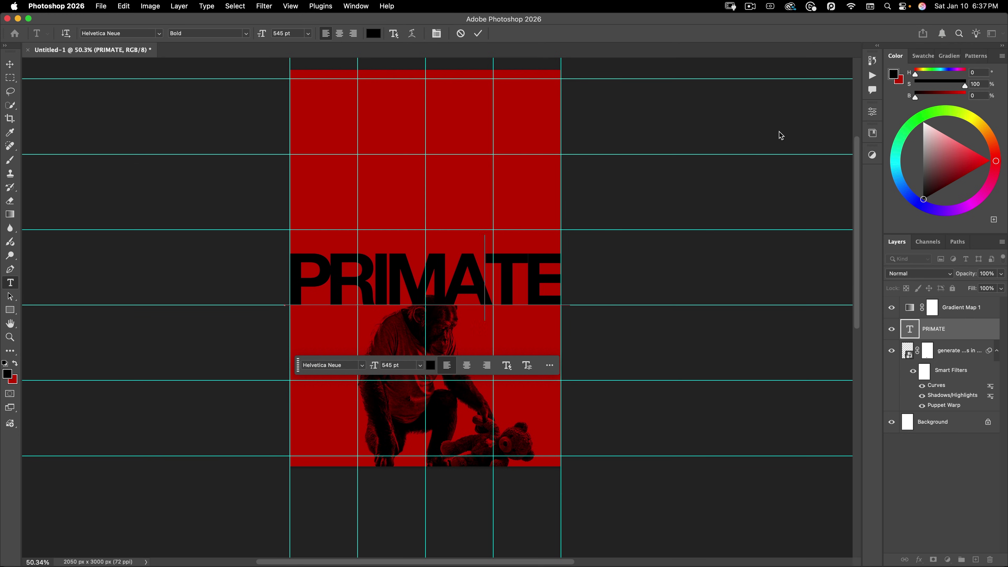
{"action": "key", "text": "alt+Left"}
{"action": "key", "text": "alt+Left"}
{"action": "key", "text": "alt+Left"}
{"action": "key", "text": "Right"}
{"action": "key", "text": "alt+Left"}
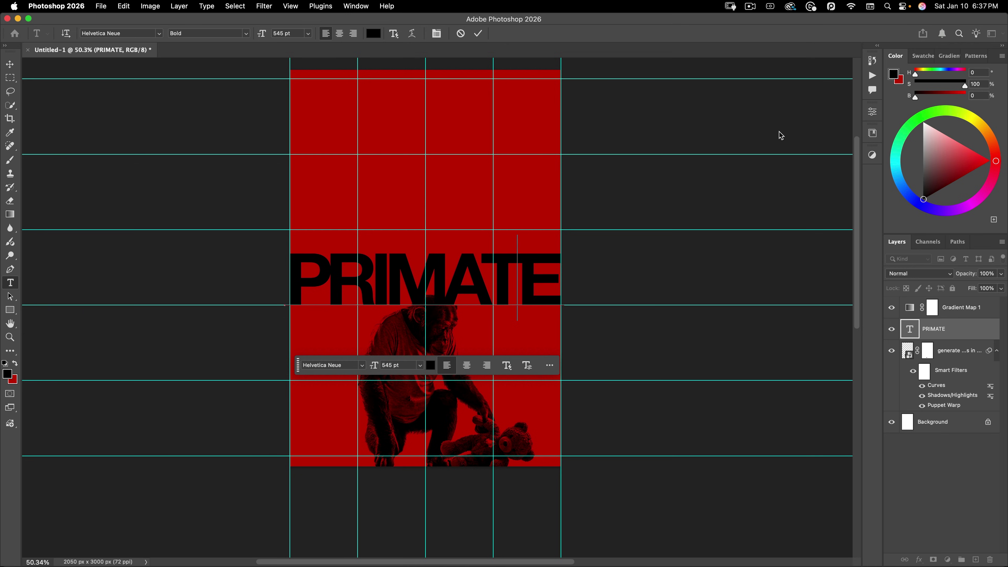
{"action": "key", "text": "alt+Left"}
{"action": "key", "text": "alt+Right"}
- Adjust kerning at PRIMATE's T–E, M–A and A–T gaps
{"action": "key", "text": "Left"}
{"action": "key", "text": "Left"}
{"action": "key", "text": "Left"}
{"action": "key", "text": "Left"}
{"action": "key", "text": "Left"}
{"action": "key", "text": "alt+Left"}
{"action": "key", "text": "Right"}
{"action": "key", "text": "alt+Right"}
{"action": "key", "text": "alt+Left"}
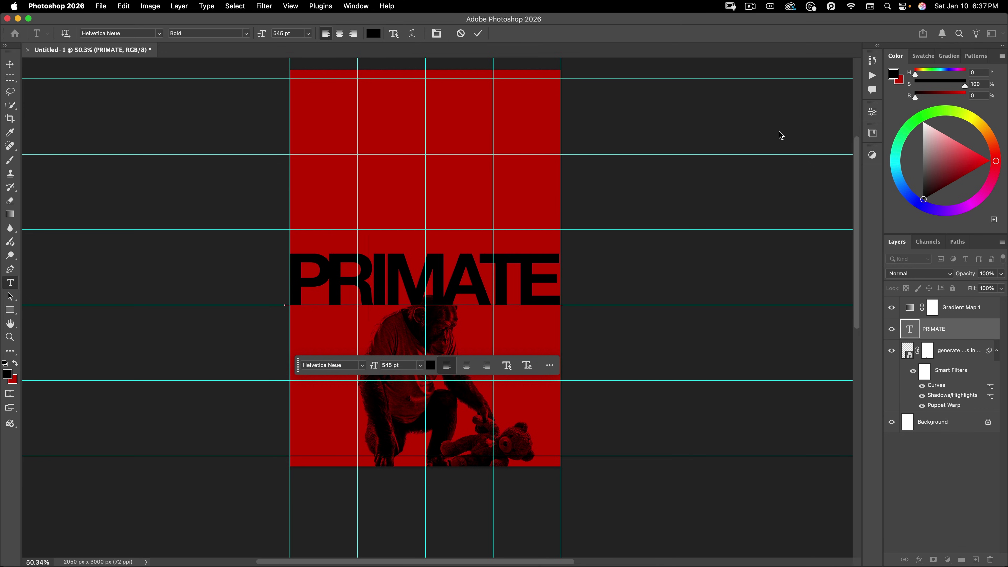
{"action": "key", "text": "Right"}
{"action": "key", "text": "Right"}
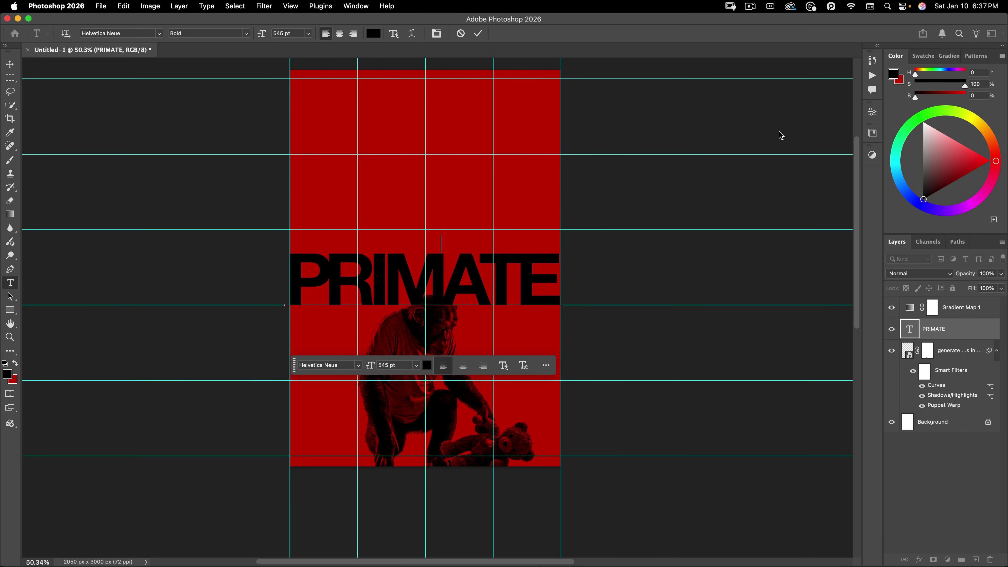
{"action": "key", "text": "Right"}
{"action": "key", "text": "Right"}
{"action": "key", "text": "alt+Right"}
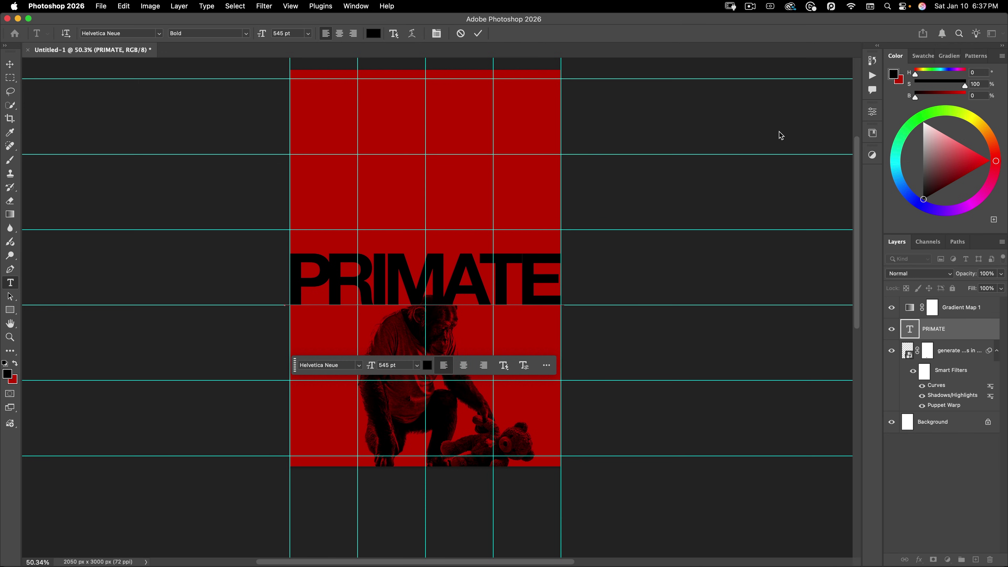
{"action": "key", "text": "alt+Left"}
{"action": "key", "text": "Left"}
{"action": "key", "text": "alt+Right"}
{"action": "key", "text": "Left"}
{"action": "key", "text": "alt+Left"}
{"action": "key", "text": "alt+Right"}
{"action": "key", "text": "Right"}
{"action": "key", "text": "alt+Left"}
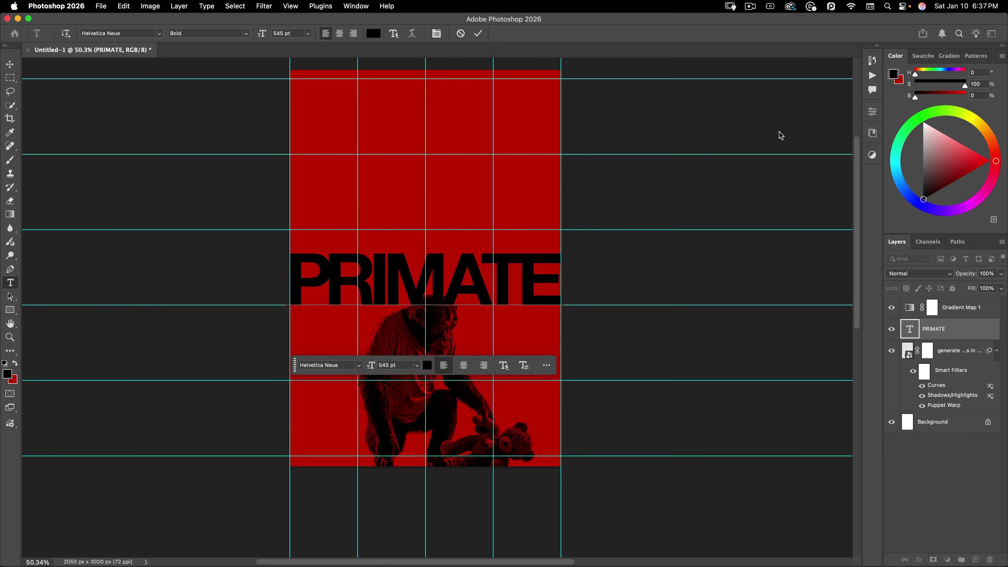
- Check the spacing around the T, M and R, then commit the headline
{"action": "key", "text": "Left"}
{"action": "key", "text": "Left"}
{"action": "key", "text": "Left"}
{"action": "key", "text": "Left"}
{"action": "key", "text": "Right"}
{"action": "key", "text": "Right"}
{"action": "key", "text": "Right"}
{"action": "key", "text": "Right"}
{"action": "key", "text": "shift+Right"}
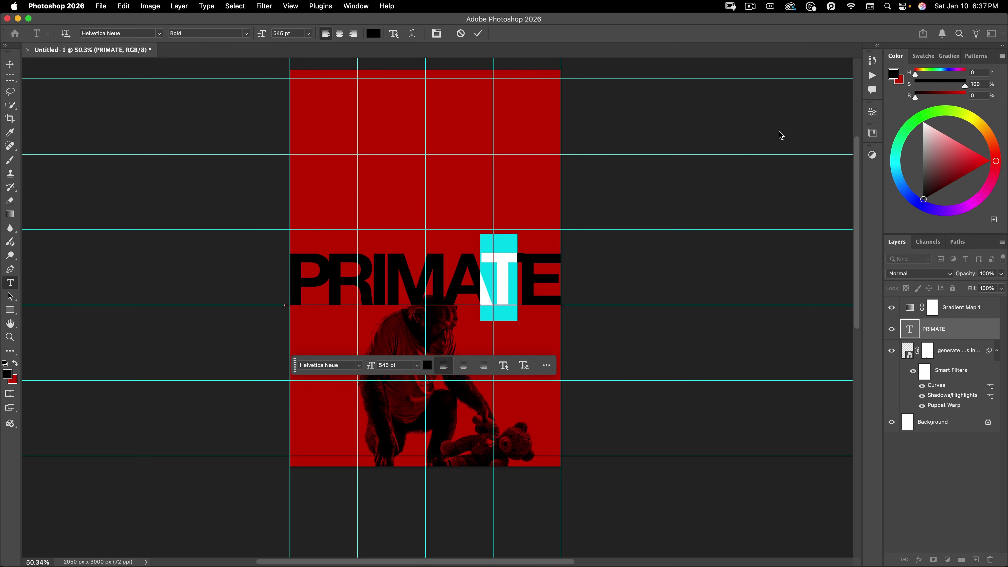
{"action": "key", "text": "Left"}
{"action": "key", "text": "Left"}
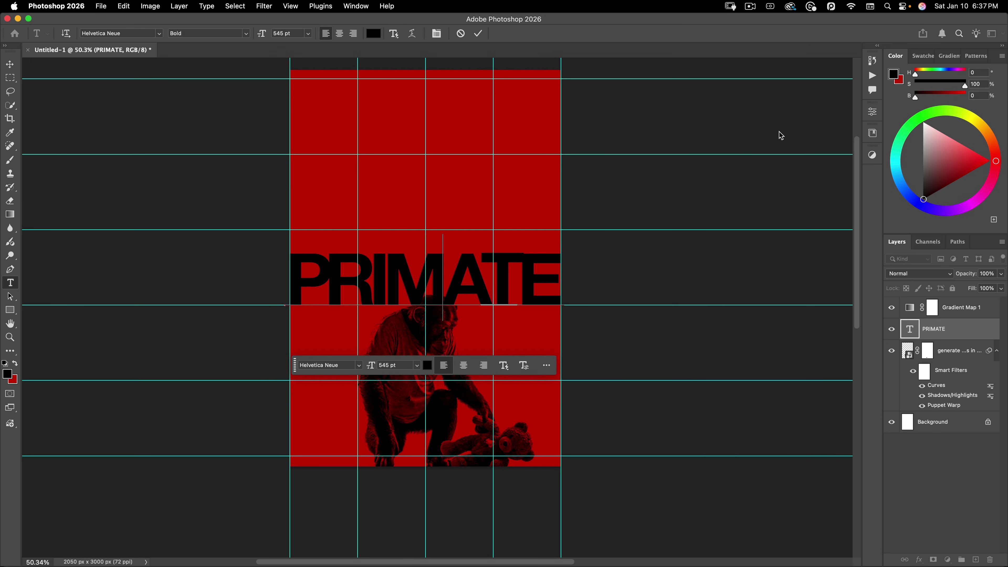
{"action": "key", "text": "shift+Left"}
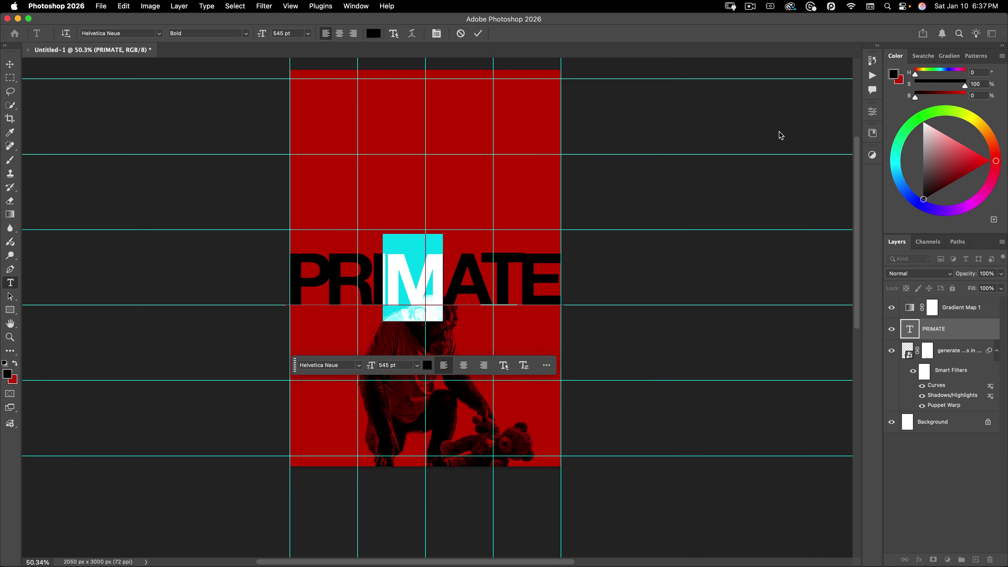
{"action": "key", "text": "Left"}
{"action": "key", "text": "Left"}
{"action": "key", "text": "shift+Left"}
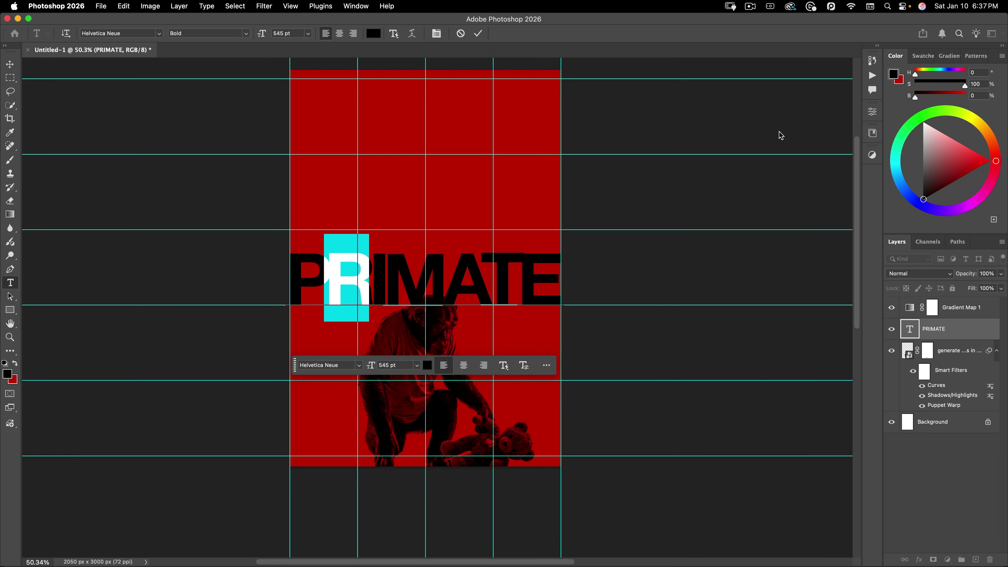
{"action": "key", "text": "Left"}
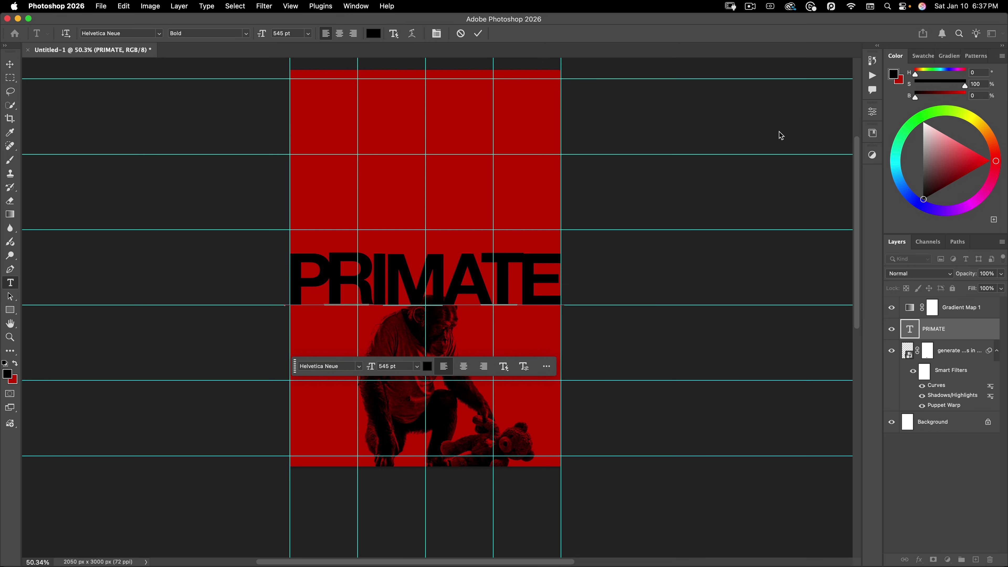
{"action": "key", "text": "Escape"}
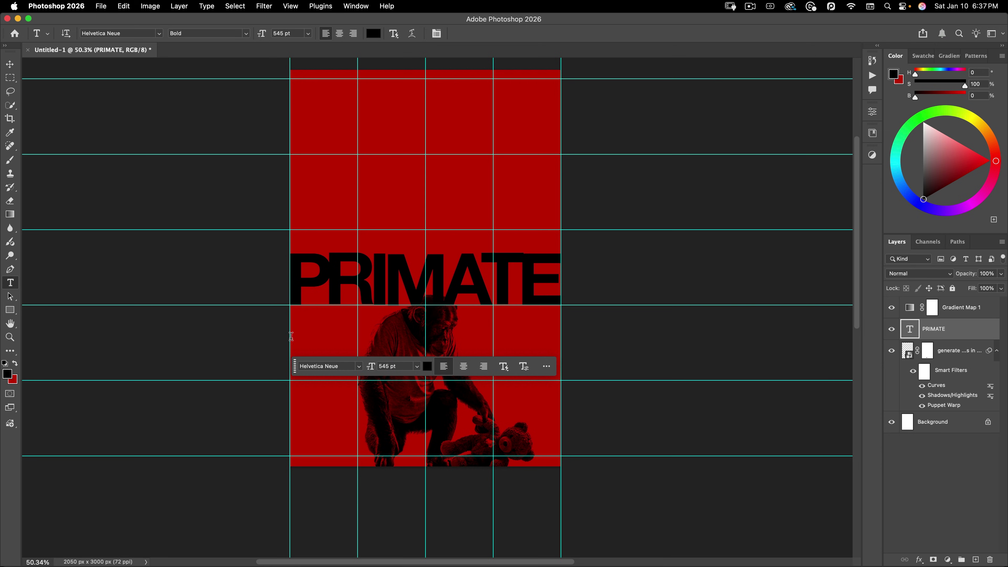
{"action": "key", "text": "v"}
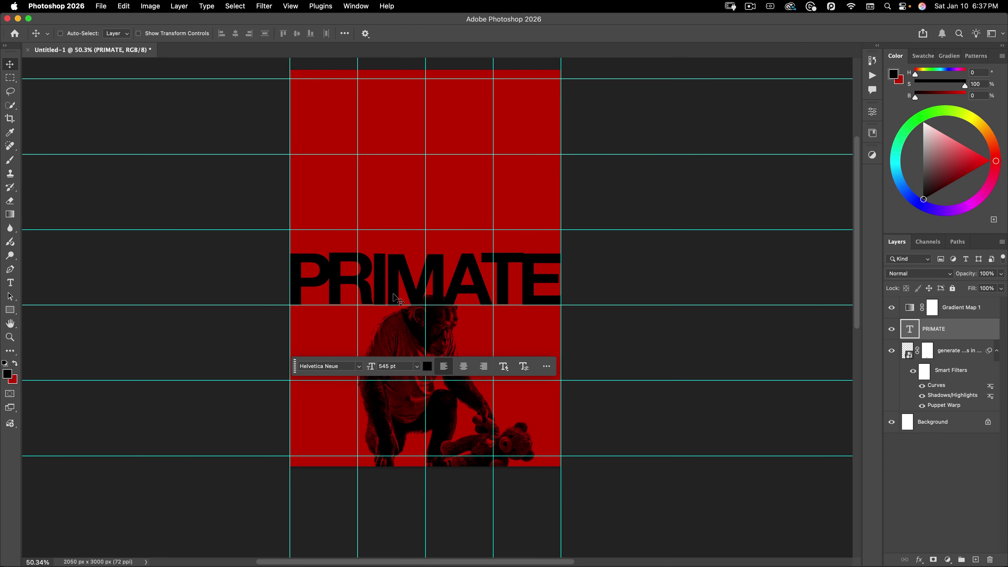
- Add a centred 68 pt text layer above PRIMATE reading 'dangerously close to human'
{"action": "left_click_drag", "start_coordinate": [464, 286], "coordinate": [482, 326]}
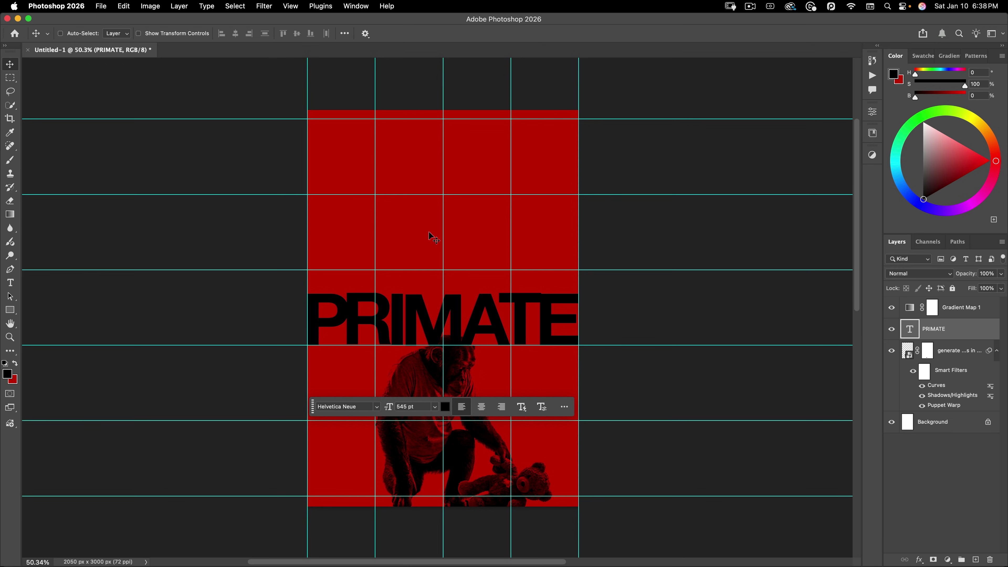
{"action": "key", "text": "t"}
{"action": "left_click", "coordinate": [443, 210]}
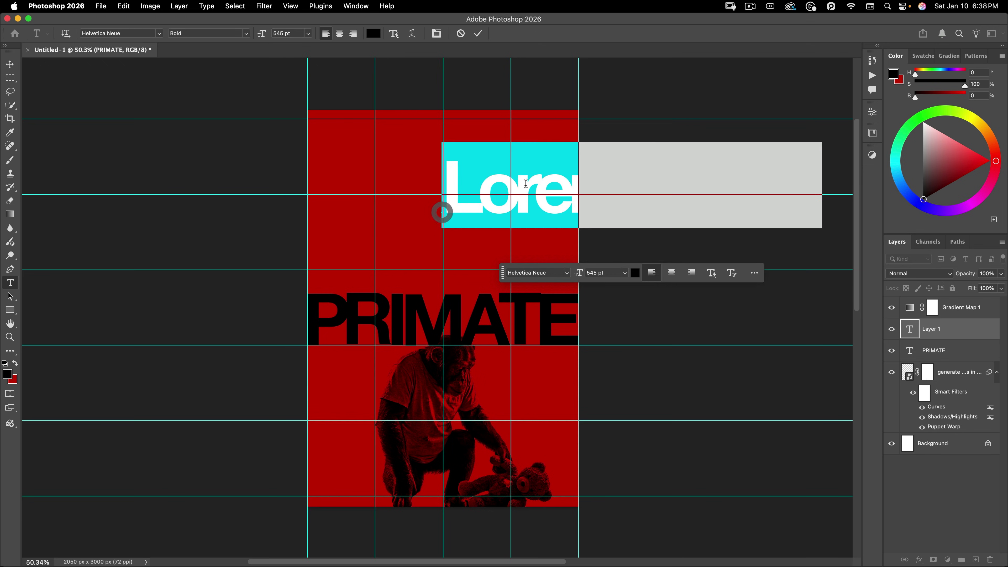
{"action": "left_click", "coordinate": [671, 272]}
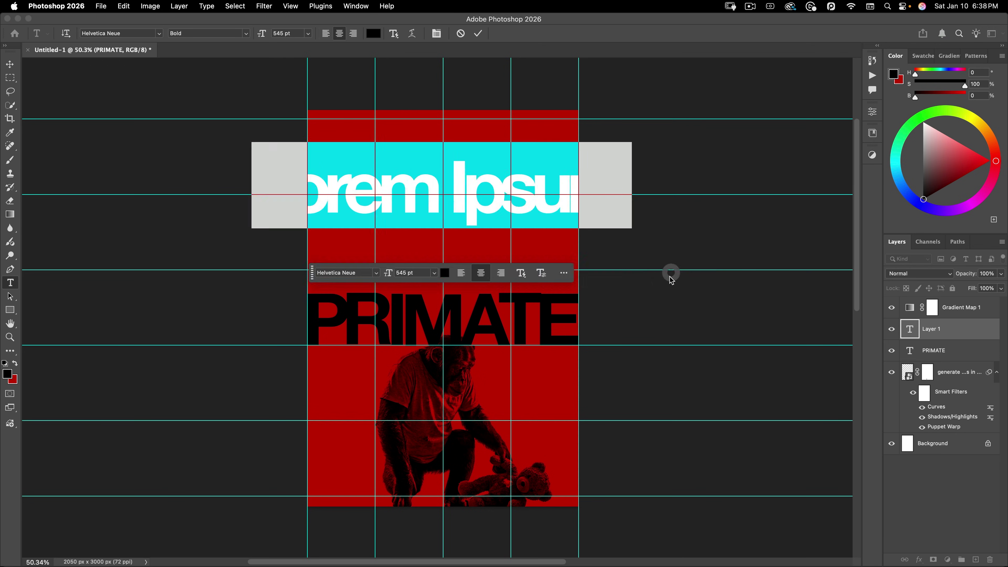
{"action": "left_click", "coordinate": [419, 274]}
{"action": "type", "text": "68"}
{"action": "key", "text": "Return"}
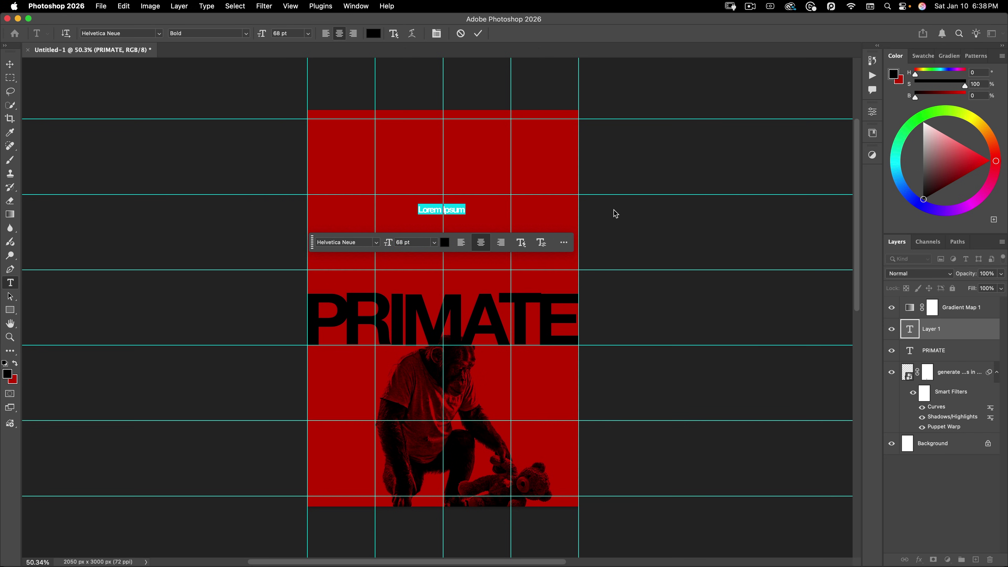
{"action": "key", "text": "super+a"}
{"action": "type", "text": "dangerously close"}
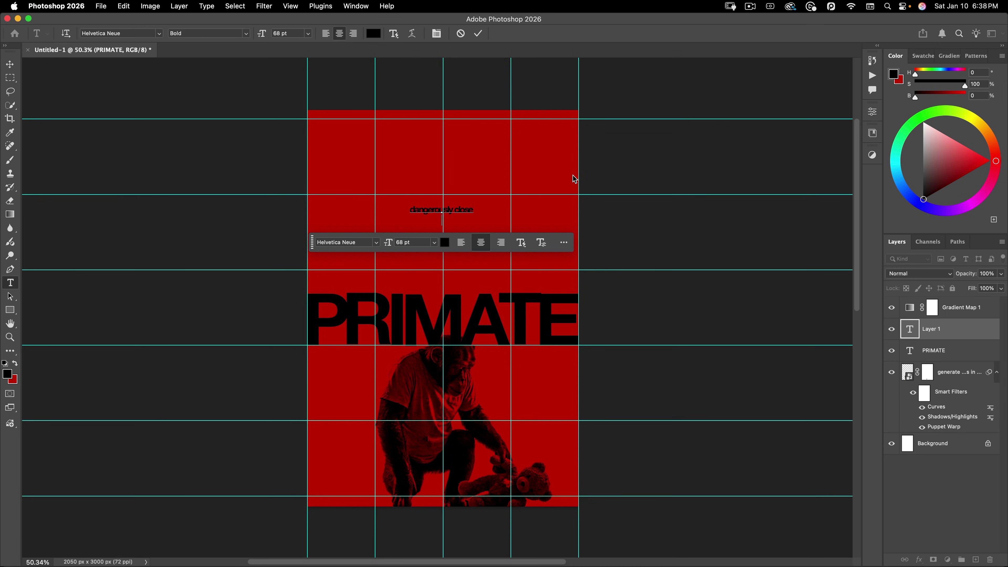
{"action": "type", "text": " to human"}
- Set the tagline to All Caps in the Character panel, keeping the current font
{"action": "key", "text": "super+a"}
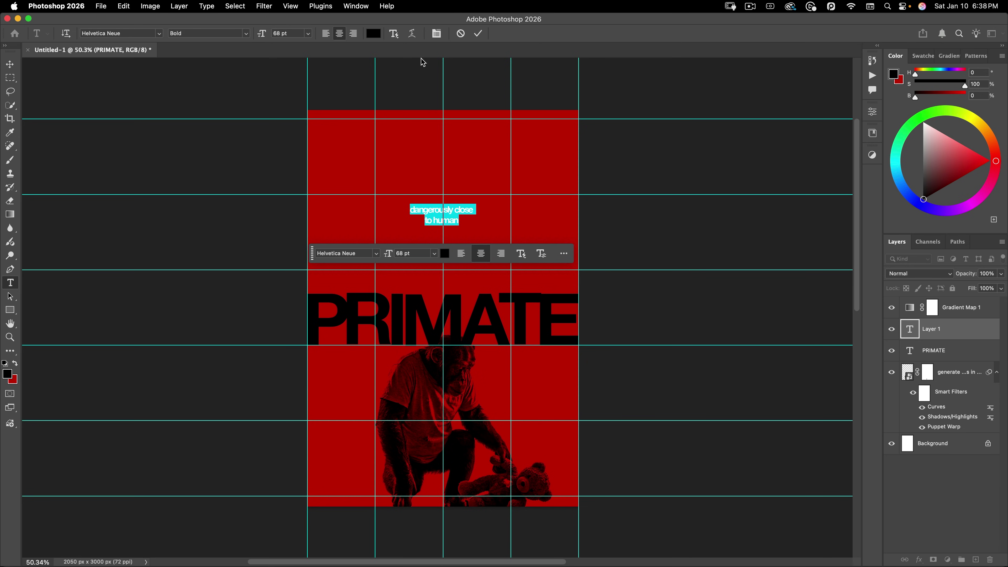
{"action": "left_click", "coordinate": [437, 33]}
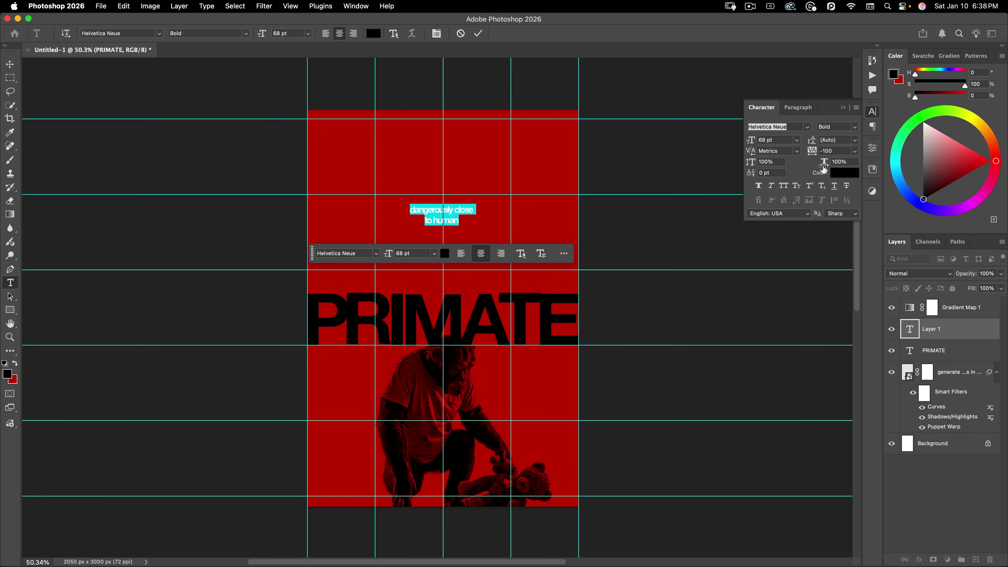
{"action": "left_click", "coordinate": [784, 186]}
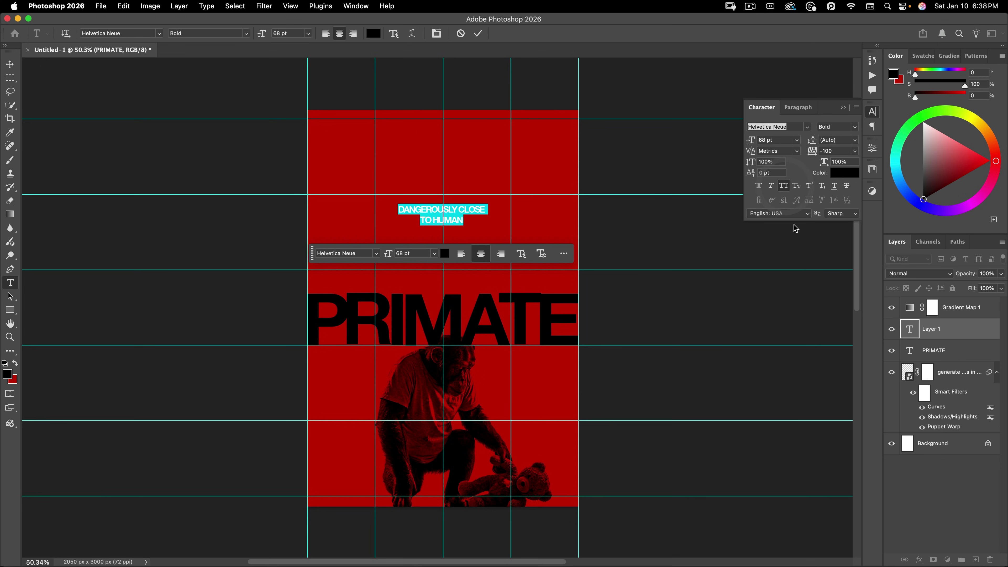
{"action": "left_click", "coordinate": [856, 126]}
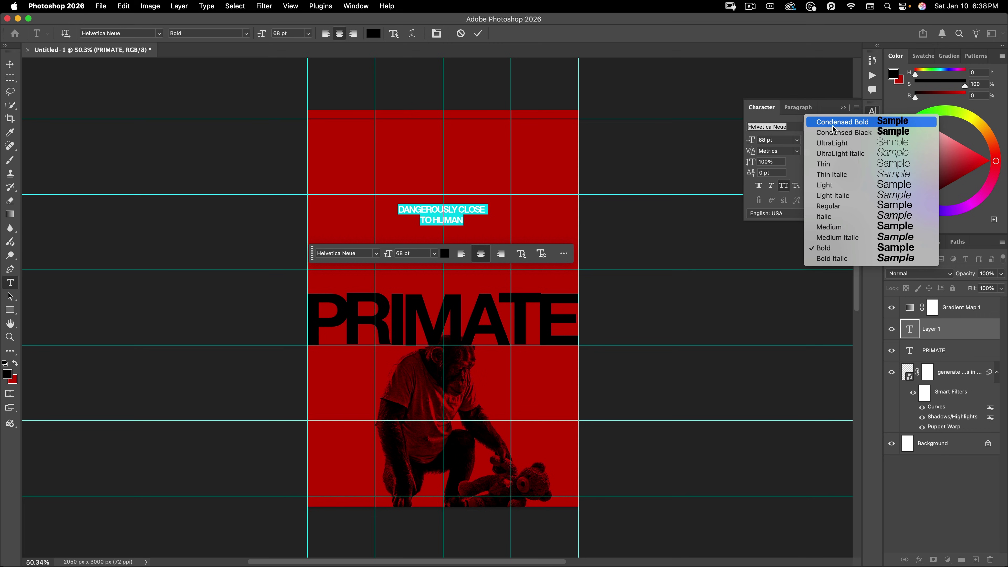
{"action": "left_click", "coordinate": [786, 126]}
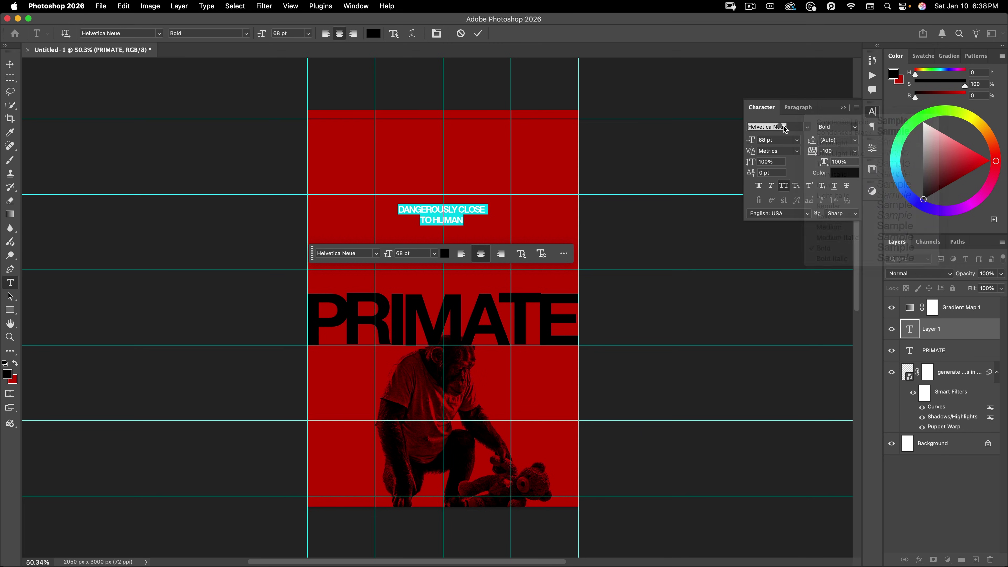
{"action": "key", "text": "super+a"}
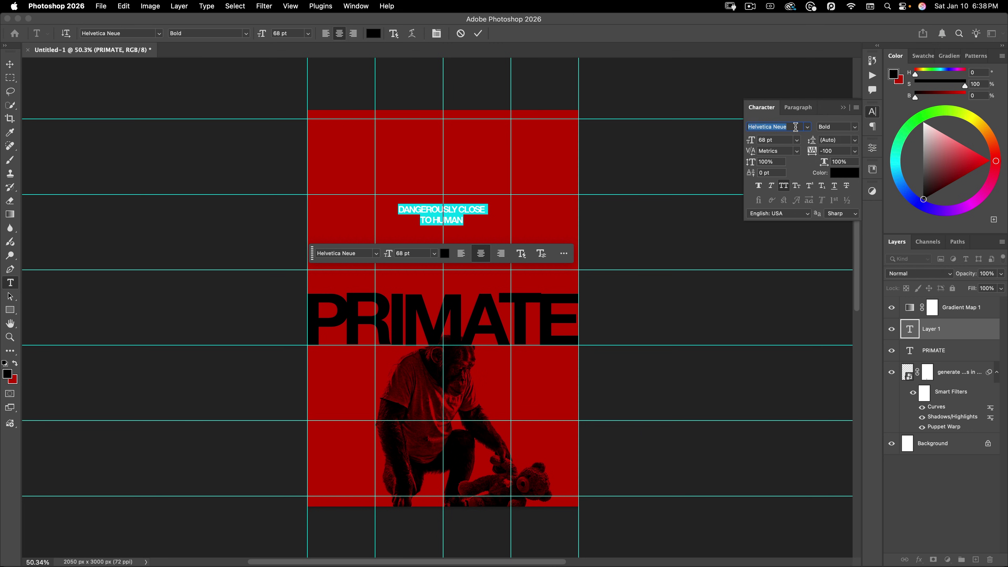
{"action": "type", "text": "helvetica blac"}
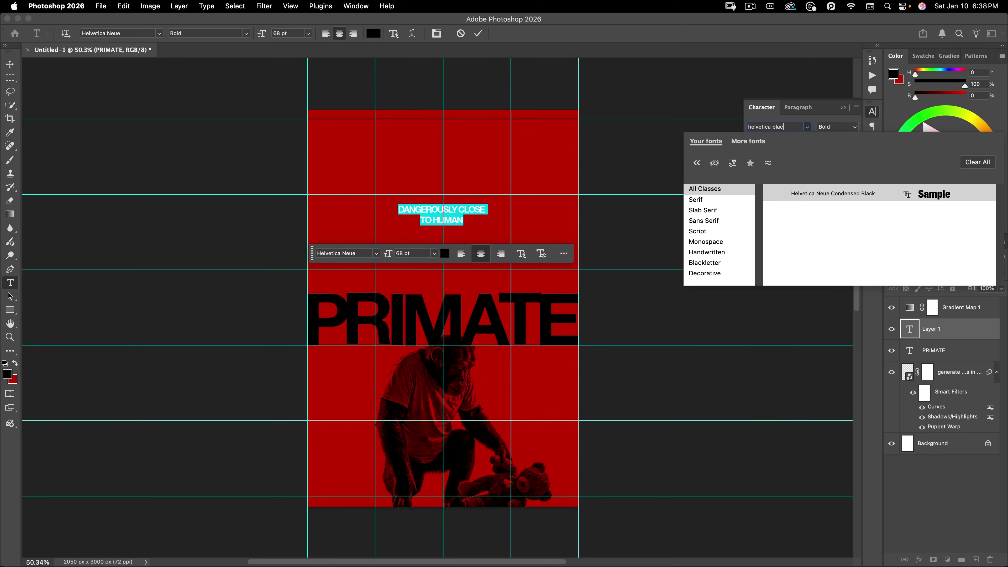
{"action": "type", "text": "k"}
{"action": "key", "text": "BackSpace"}
{"action": "key", "text": "BackSpace"}
{"action": "key", "text": "BackSpace"}
{"action": "key", "text": "BackSpace"}
{"action": "key", "text": "BackSpace"}
{"action": "key", "text": "BackSpace"}
{"action": "key", "text": "BackSpace"}
{"action": "key", "text": "BackSpace"}
{"action": "key", "text": "BackSpace"}
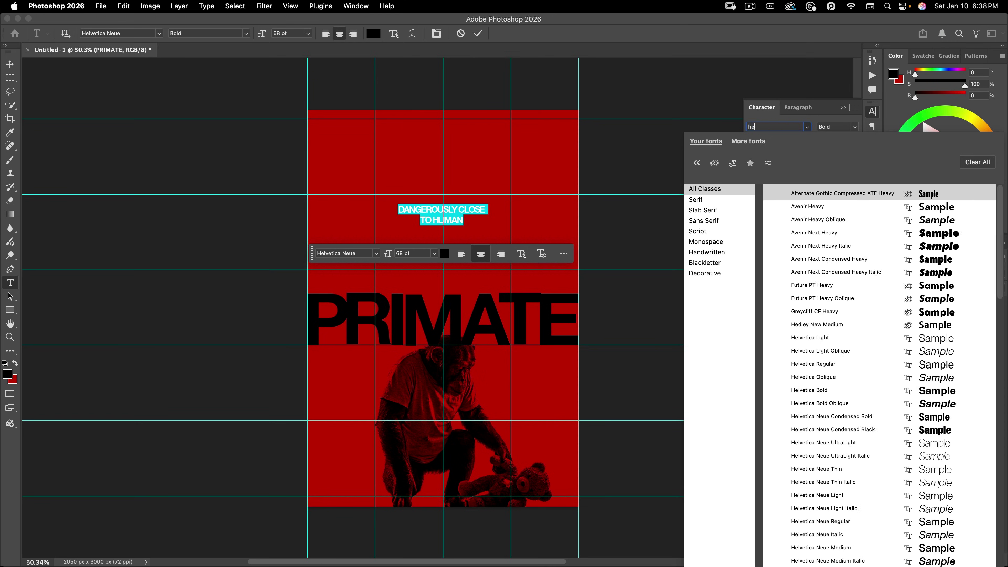
{"action": "type", "text": "ica hea"}
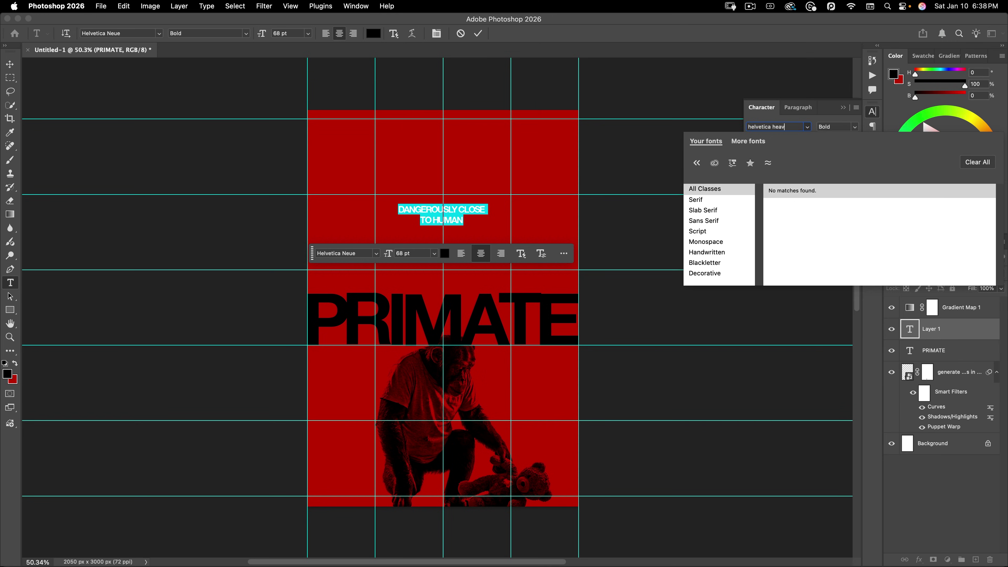
{"action": "type", "text": "v"}
{"action": "key", "text": "super+a"}
{"action": "key", "text": "BackSpace"}
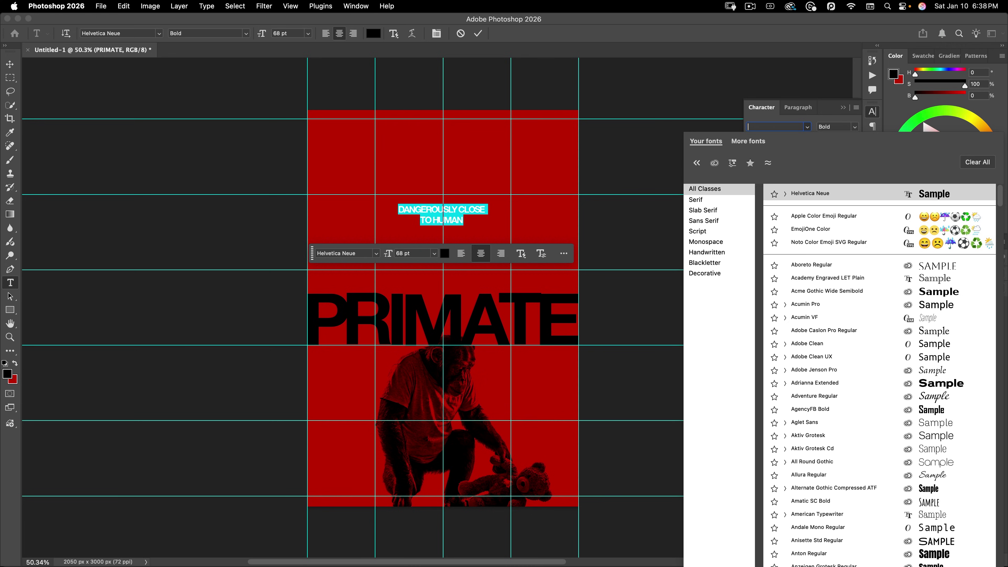
{"action": "left_click", "coordinate": [762, 123]}
{"action": "left_click", "coordinate": [500, 186]}
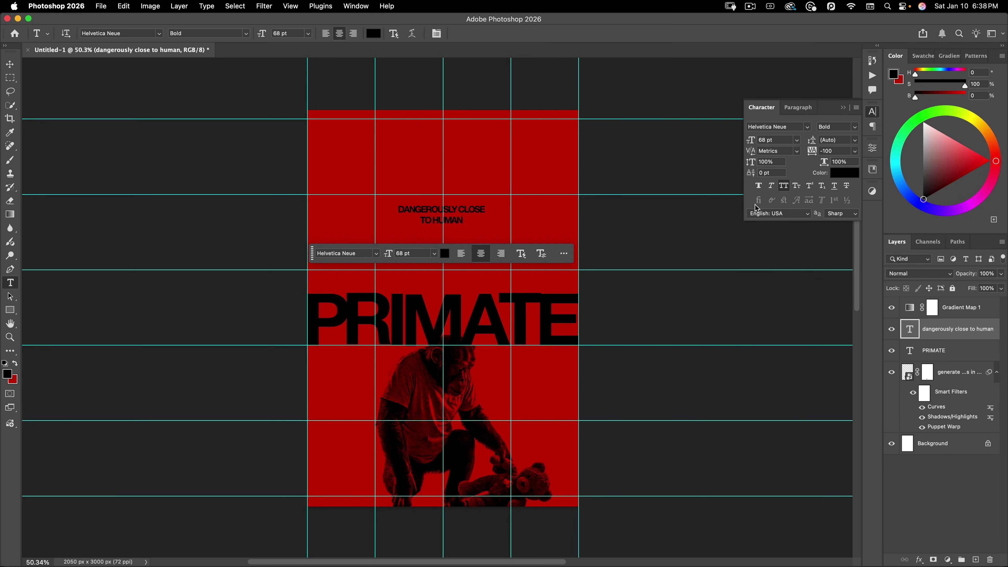
- Give the tagline Faux Bold, tracking 0 and Optical kerning, then nudge it up-right
{"action": "left_click", "coordinate": [758, 185]}
{"action": "double_click", "coordinate": [833, 152]}
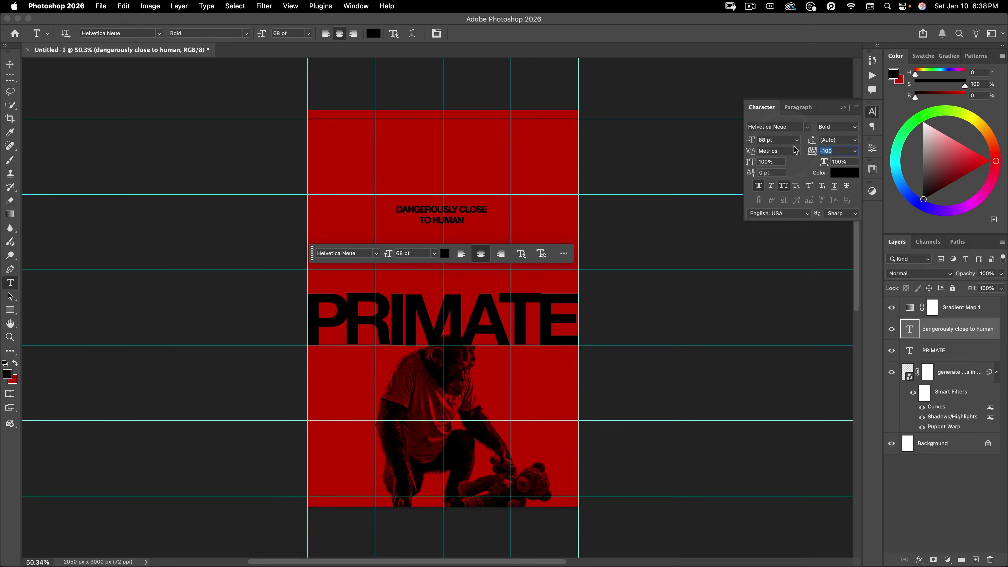
{"action": "type", "text": "0"}
{"action": "key", "text": "Return"}
{"action": "left_click", "coordinate": [796, 155]}
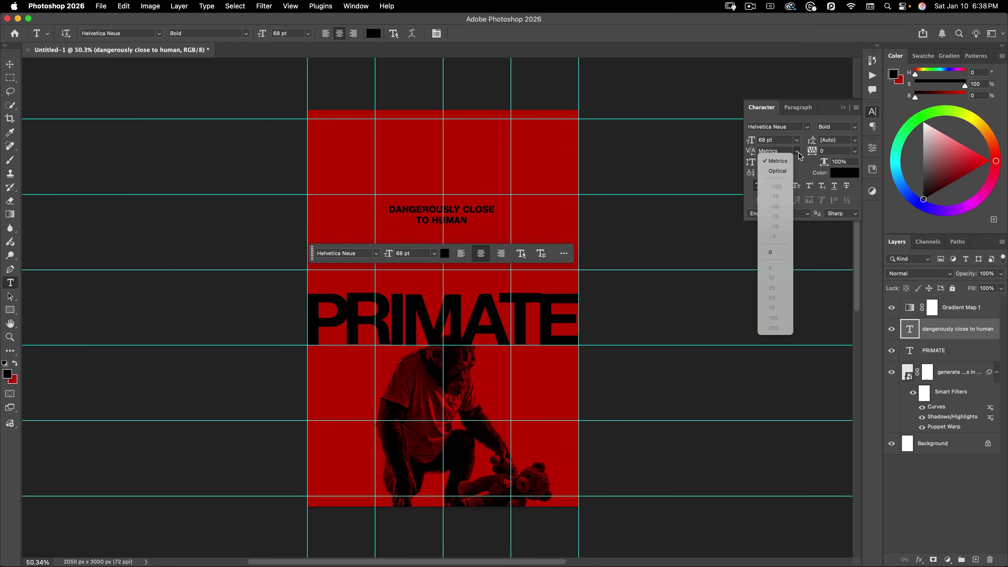
{"action": "left_click", "coordinate": [772, 160]}
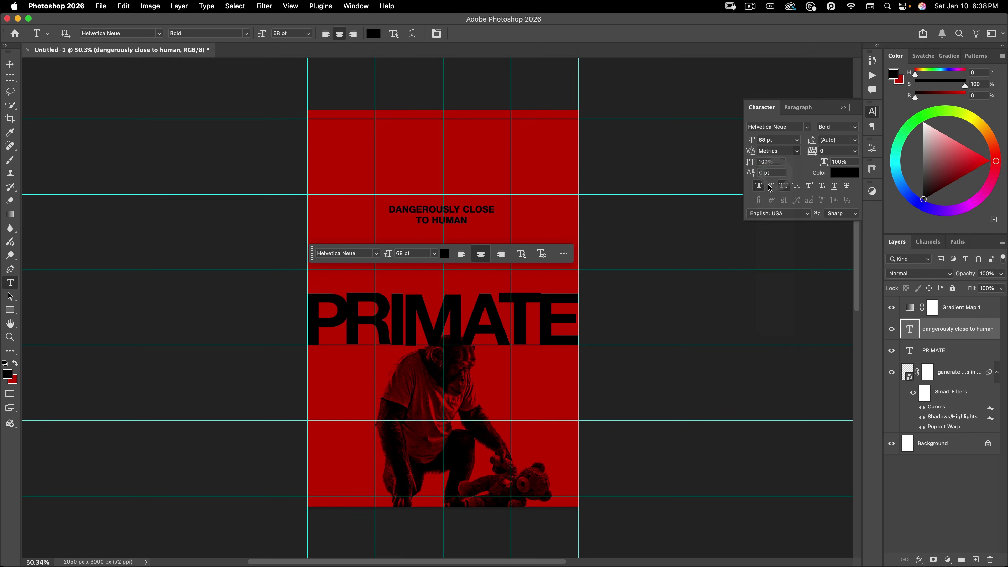
{"action": "left_click", "coordinate": [10, 64]}
{"action": "left_click_drag", "start_coordinate": [428, 195], "coordinate": [462, 175]}
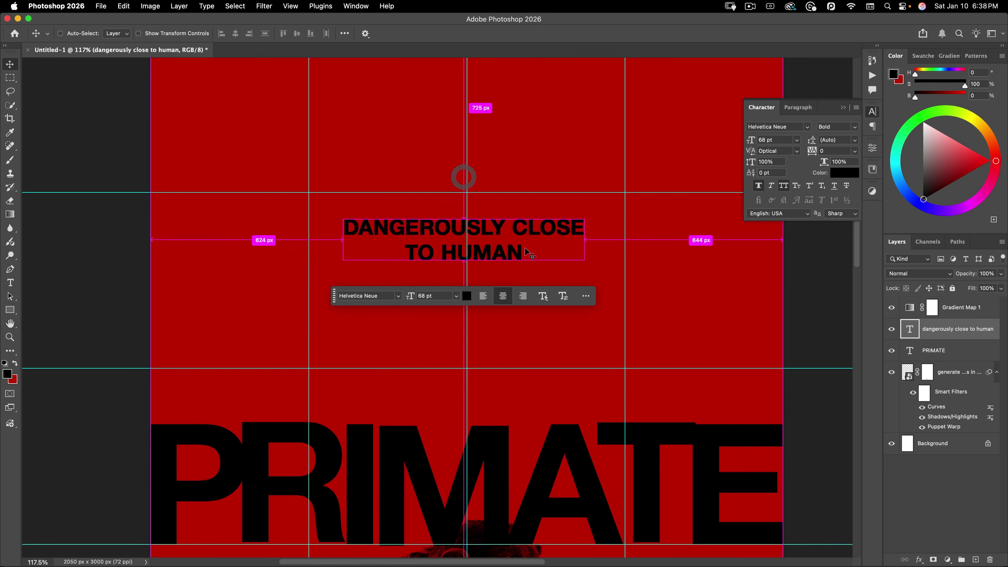
- Move the tagline higher and slightly left on the poster
{"action": "left_click_drag", "start_coordinate": [519, 247], "coordinate": [535, 223]}
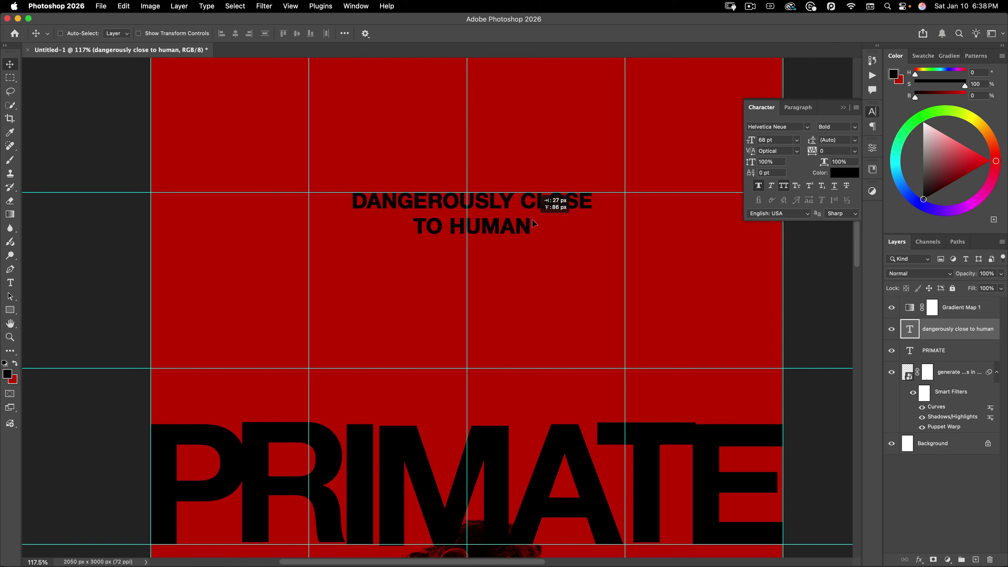
{"action": "key", "text": "super+t"}
{"action": "left_click_drag", "start_coordinate": [523, 219], "coordinate": [484, 189]}
{"action": "key", "text": "Return"}
- Drag the PRIMATE layer below the chimp layer so the chimp overlaps the headline
{"action": "scroll", "coordinate": [522, 218], "scroll_direction": "down", "scroll_amount": 5}
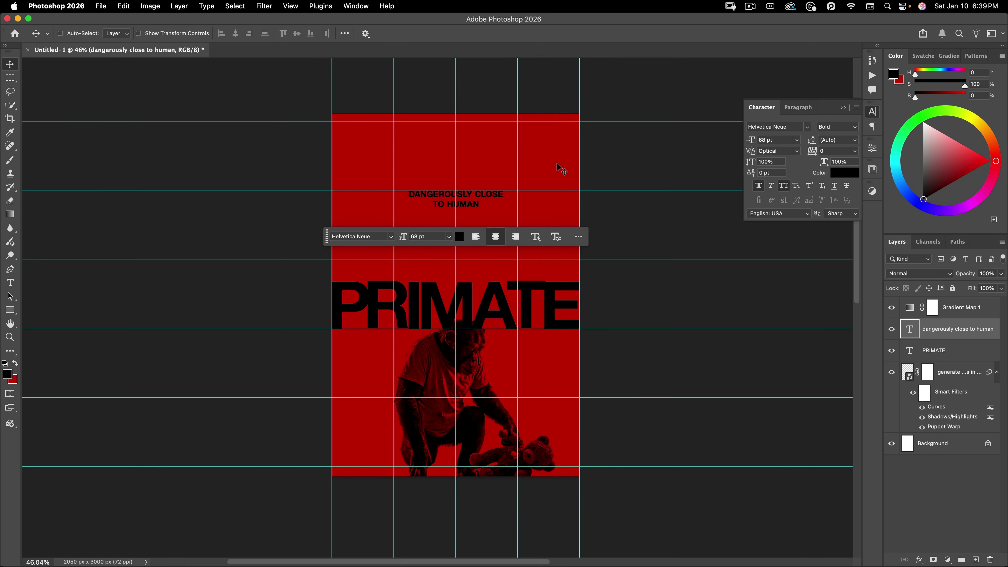
{"action": "scroll", "coordinate": [492, 279], "scroll_direction": "up", "scroll_amount": 3}
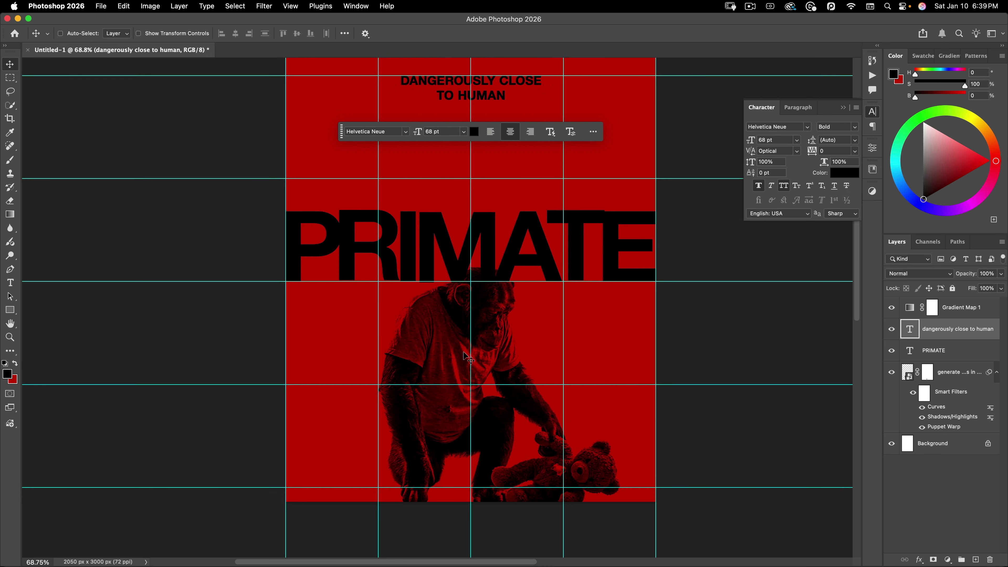
{"action": "scroll", "coordinate": [442, 302], "scroll_direction": "down", "scroll_amount": 3}
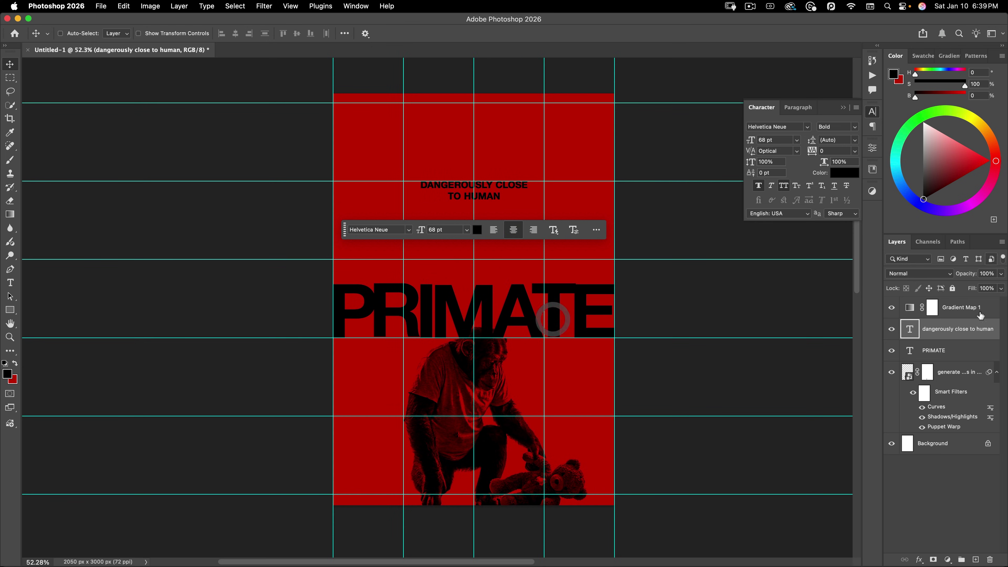
{"action": "left_click_drag", "start_coordinate": [944, 350], "coordinate": [932, 420]}
{"action": "scroll", "coordinate": [516, 333], "scroll_direction": "up", "scroll_amount": 4}
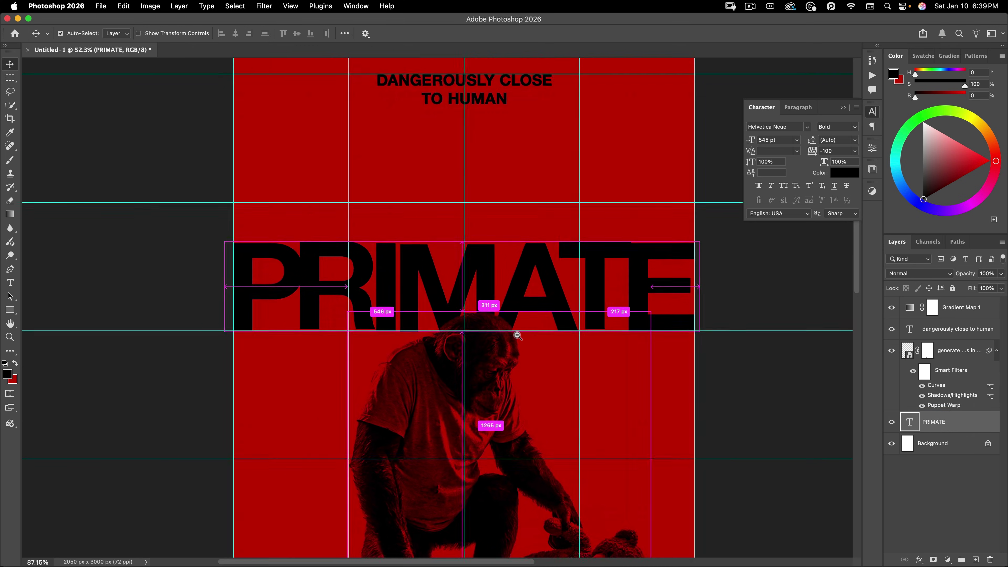
{"action": "left_click_drag", "start_coordinate": [569, 241], "coordinate": [583, 144]}
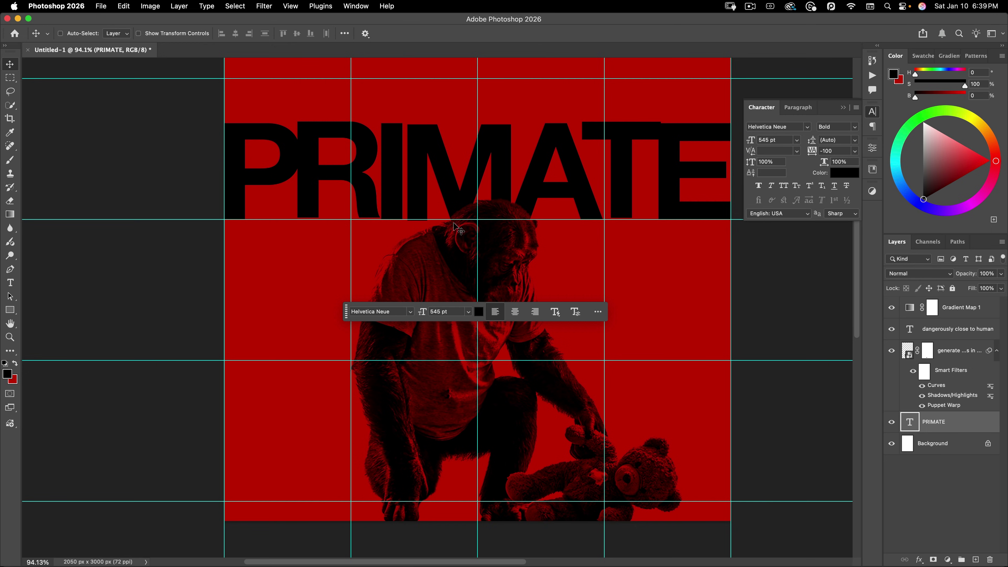
{"action": "scroll", "coordinate": [454, 226], "scroll_direction": "down", "scroll_amount": 5}
{"action": "scroll", "coordinate": [509, 210], "scroll_direction": "up", "scroll_amount": 2}
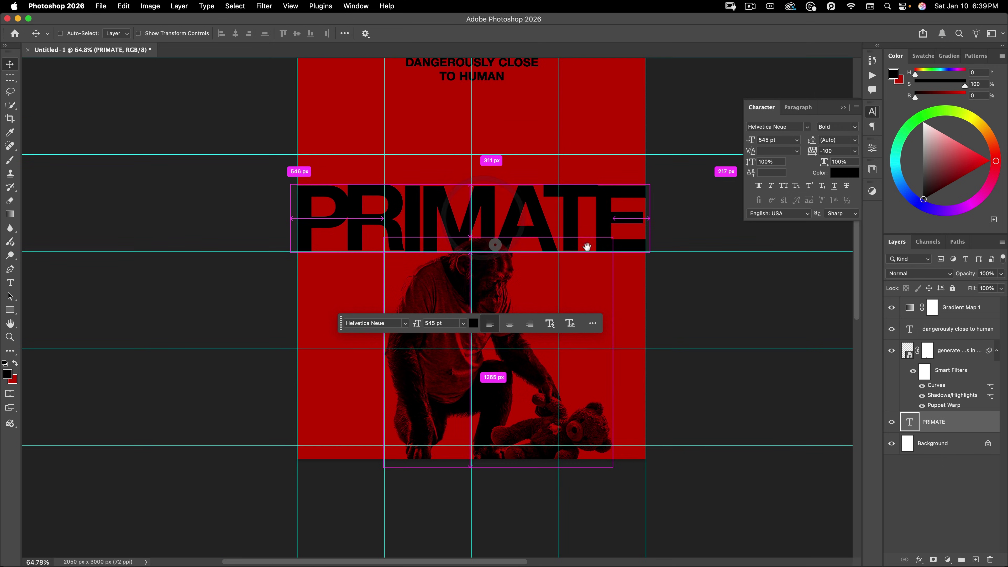
{"action": "left_click", "coordinate": [947, 327]}
{"action": "left_click", "coordinate": [948, 560]}
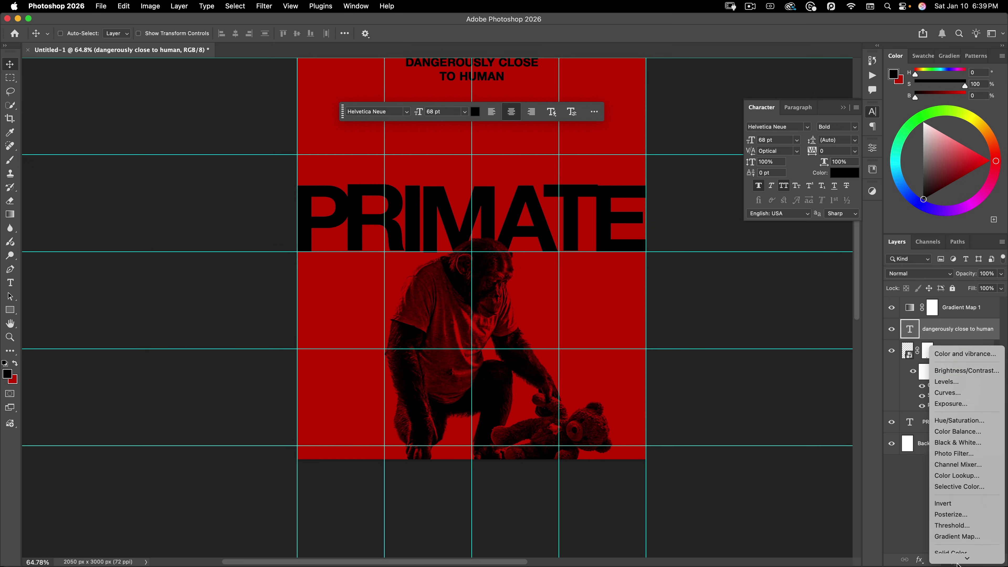
{"action": "left_click", "coordinate": [957, 537]}
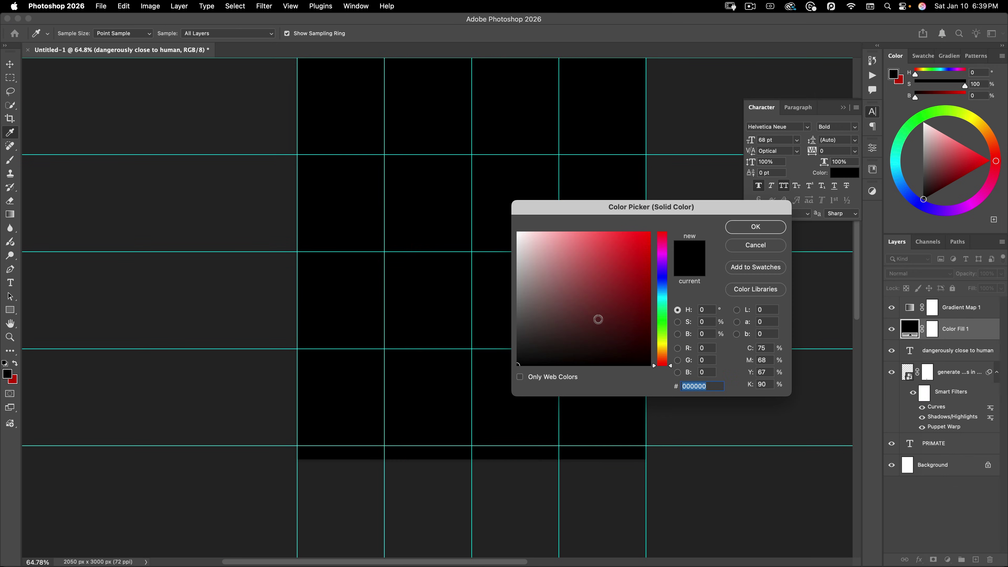
{"action": "double_click", "coordinate": [706, 331]}
{"action": "type", "text": "50"}
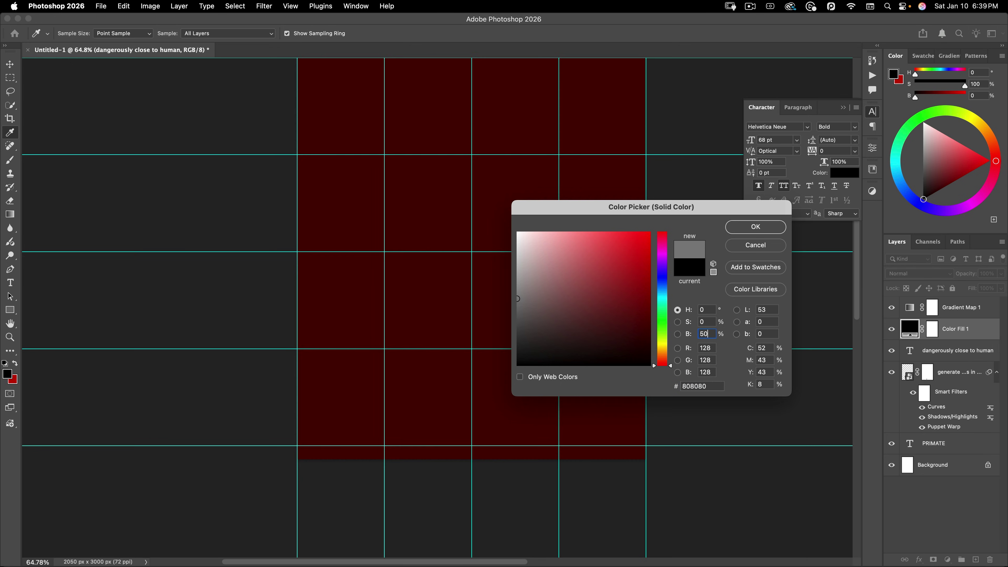
{"action": "left_click", "coordinate": [776, 229]}
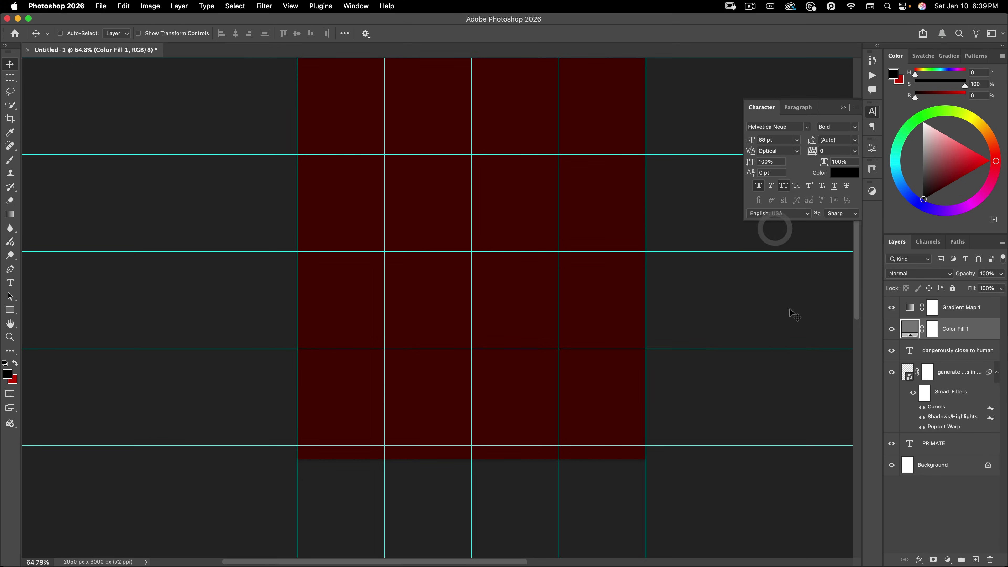
{"action": "left_click", "coordinate": [919, 273]}
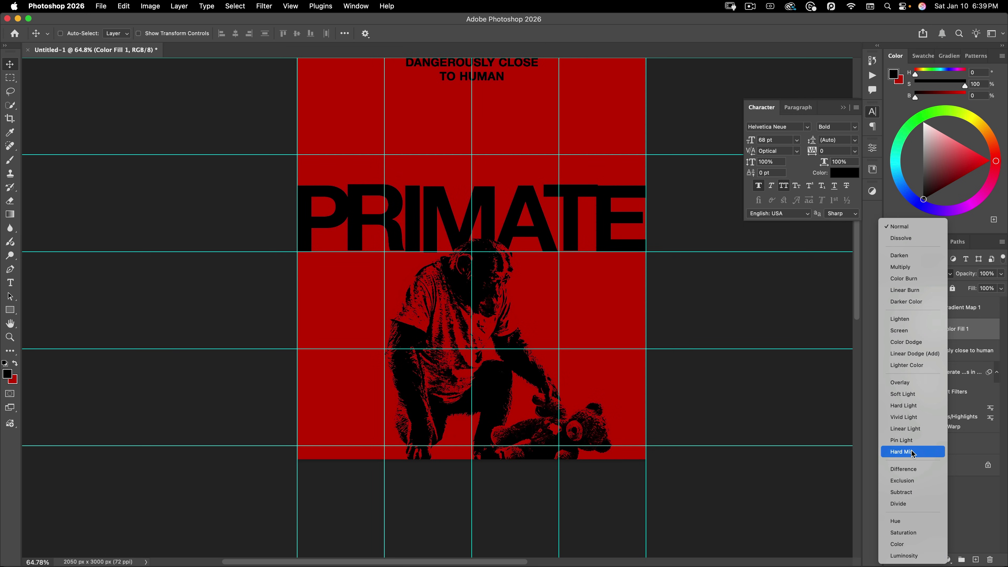
{"action": "left_click", "coordinate": [909, 452]}
{"action": "scroll", "coordinate": [472, 284], "scroll_direction": "up", "scroll_amount": 5}
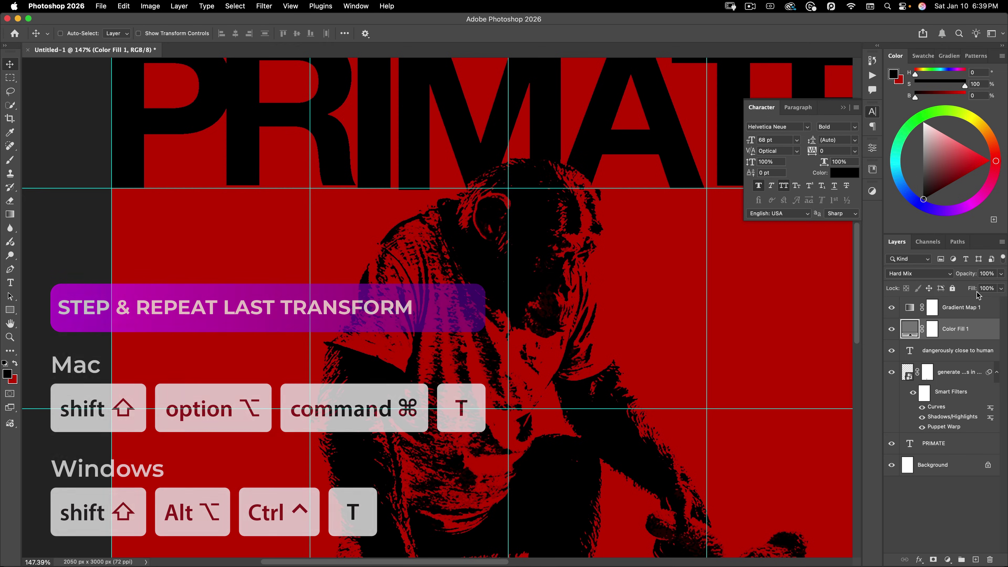
{"action": "left_click_drag", "start_coordinate": [973, 289], "coordinate": [954, 292]}
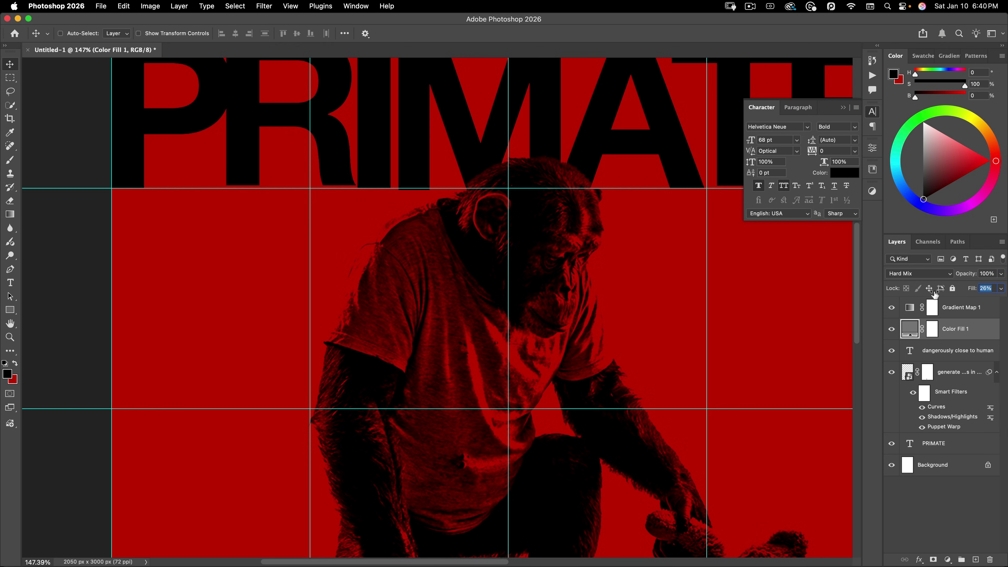
{"action": "left_click", "coordinate": [893, 329]}
{"action": "key", "text": "super+0"}
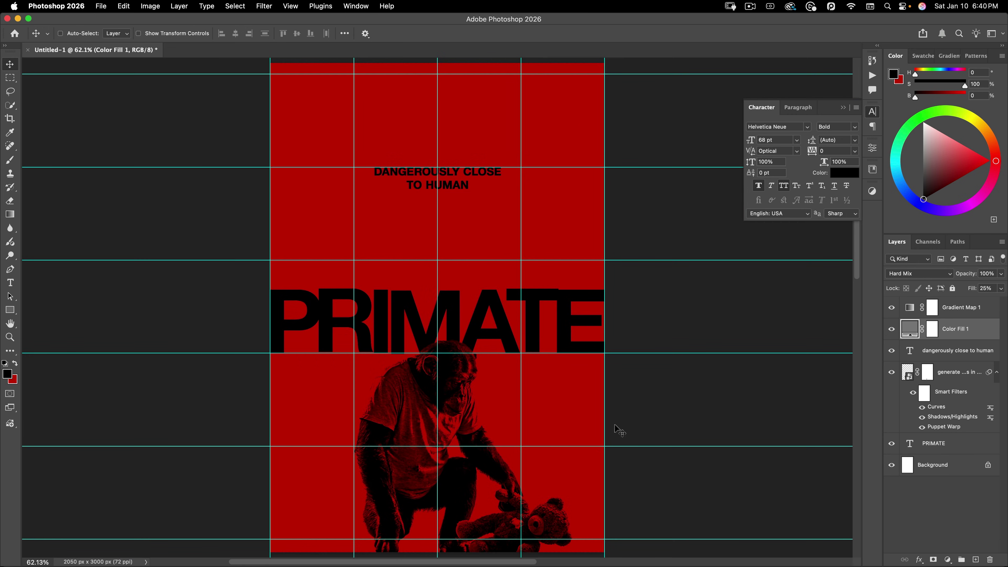
{"action": "left_click_drag", "start_coordinate": [477, 237], "coordinate": [505, 164]}
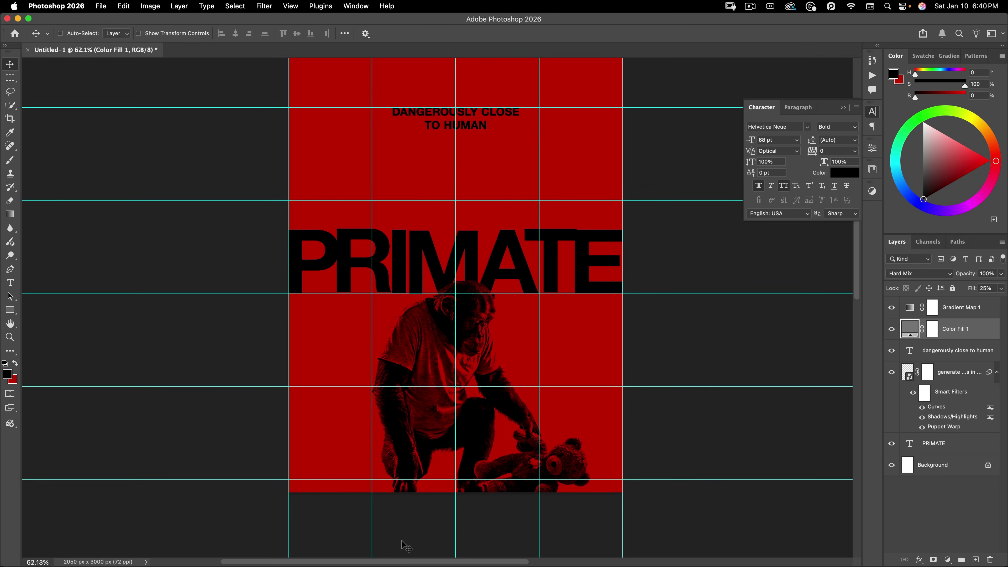
{"action": "left_click_drag", "start_coordinate": [490, 181], "coordinate": [507, 215]}
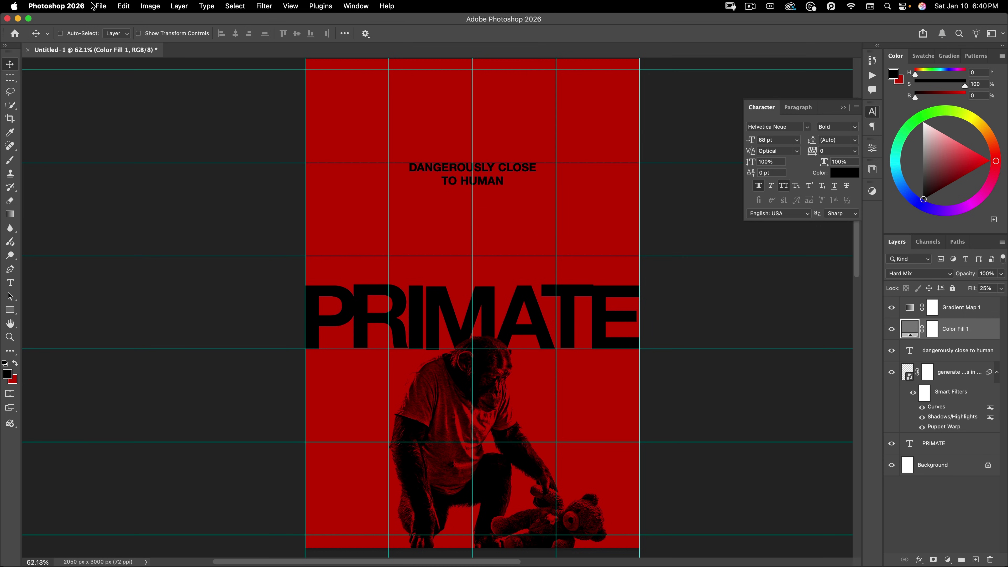
- Place assets/Texturelabs_Grunge_188L.jpg as an embedded layer over the poster, rotated 90°
{"action": "left_click", "coordinate": [99, 6]}
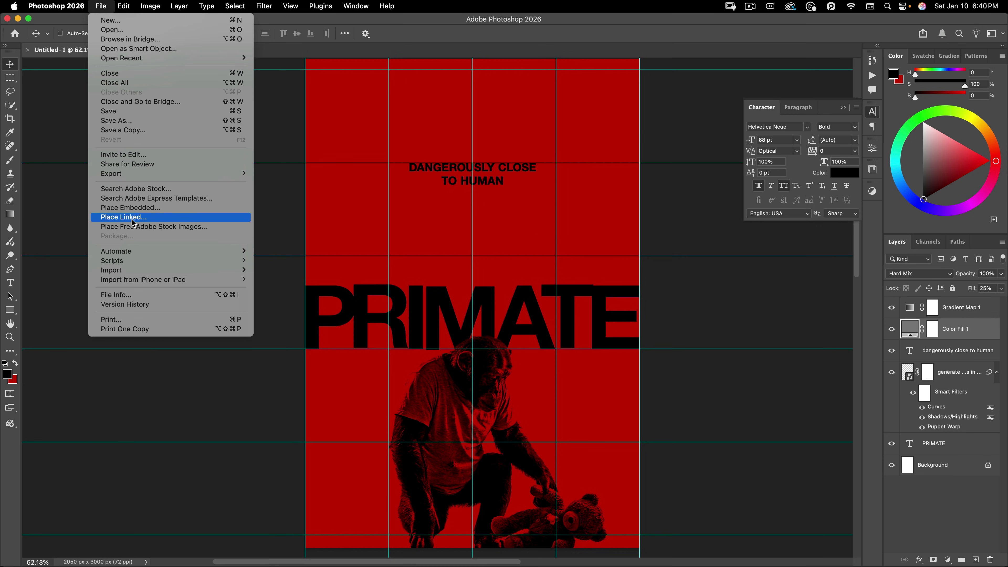
{"action": "left_click", "coordinate": [137, 210]}
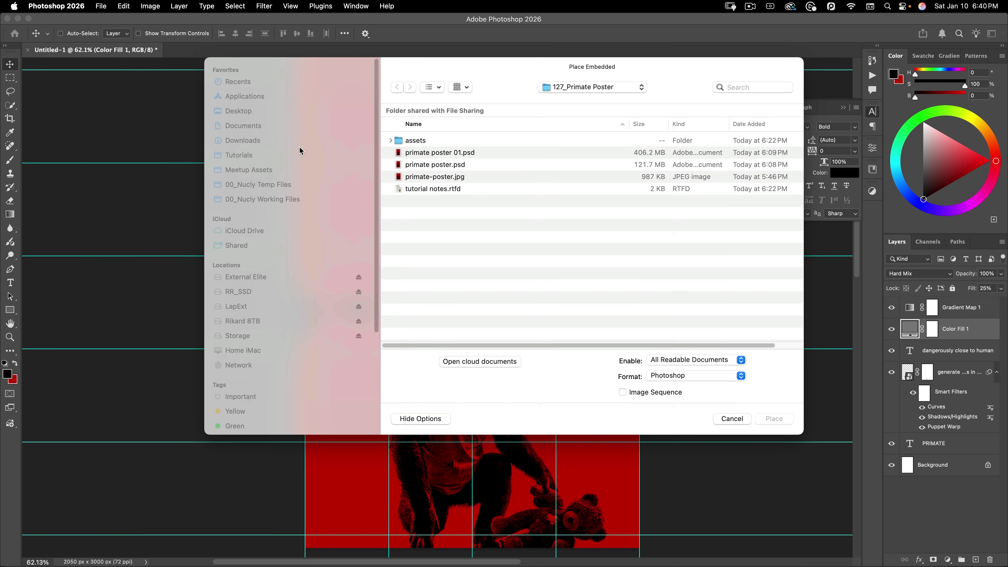
{"action": "double_click", "coordinate": [445, 141]}
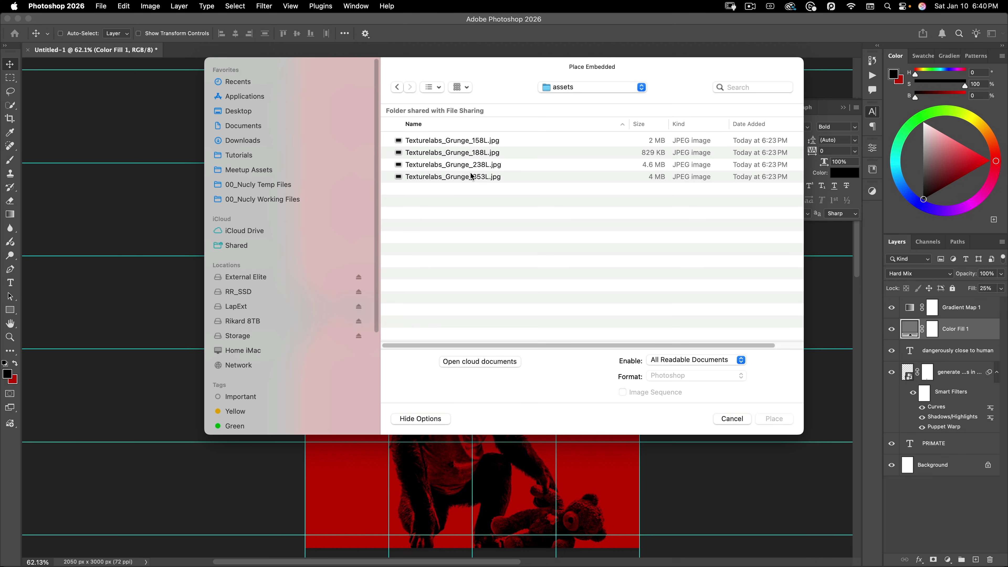
{"action": "left_click", "coordinate": [476, 155]}
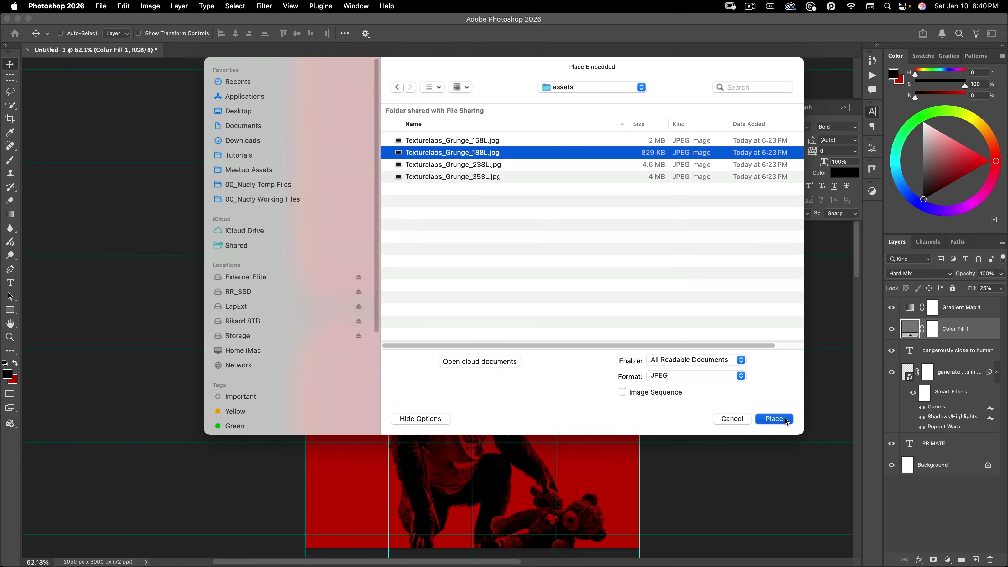
{"action": "left_click", "coordinate": [774, 418]}
{"action": "left_click_drag", "start_coordinate": [469, 180], "coordinate": [635, 272]}
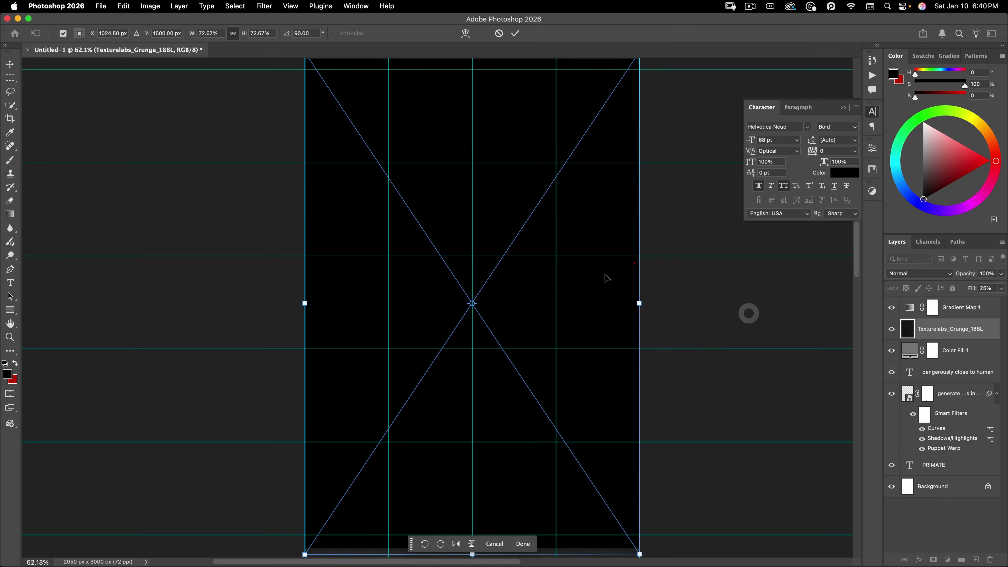
{"action": "double_click", "coordinate": [603, 274]}
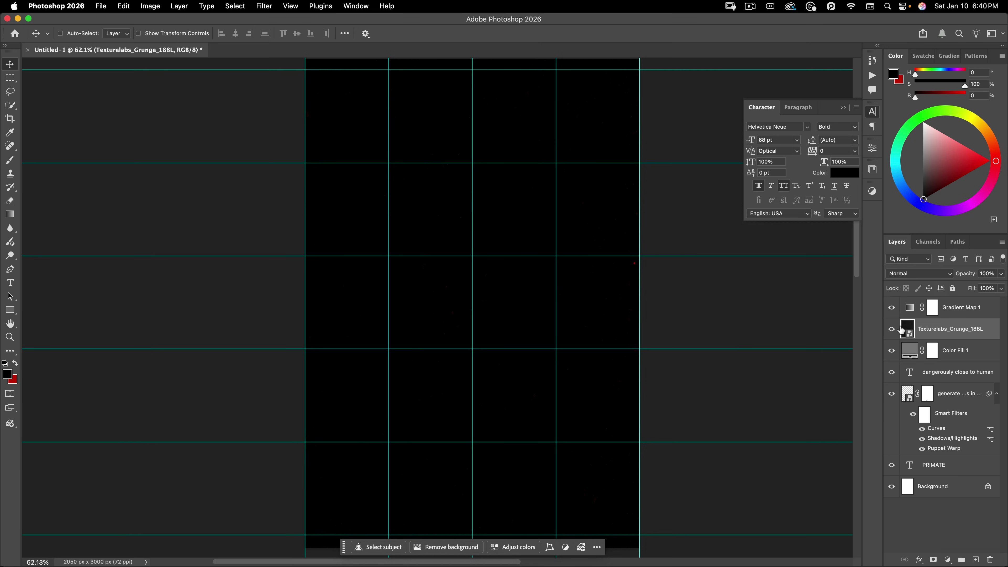
- Set the grunge texture layer to Difference blend and hide the guides
{"action": "left_click", "coordinate": [925, 274]}
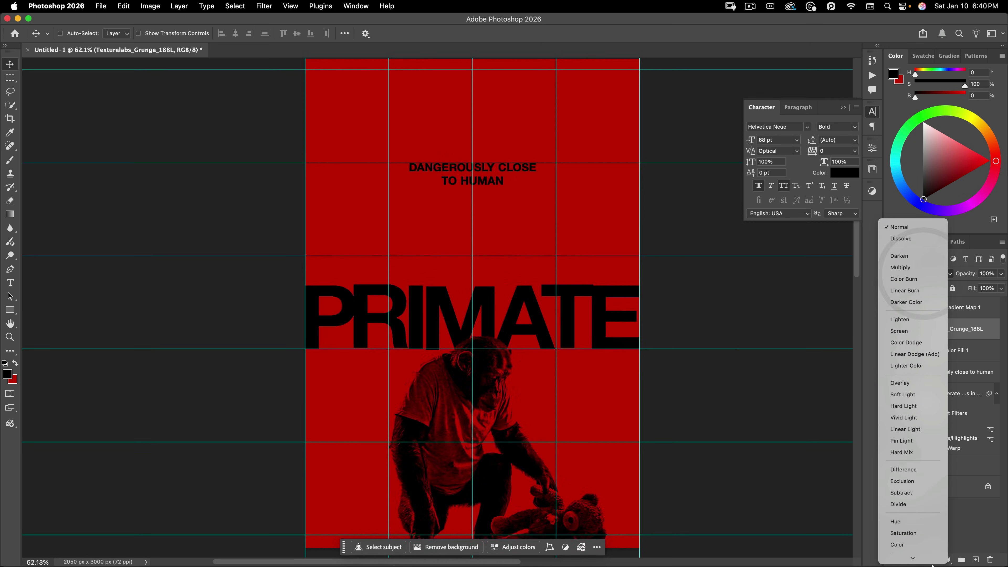
{"action": "left_click", "coordinate": [909, 469]}
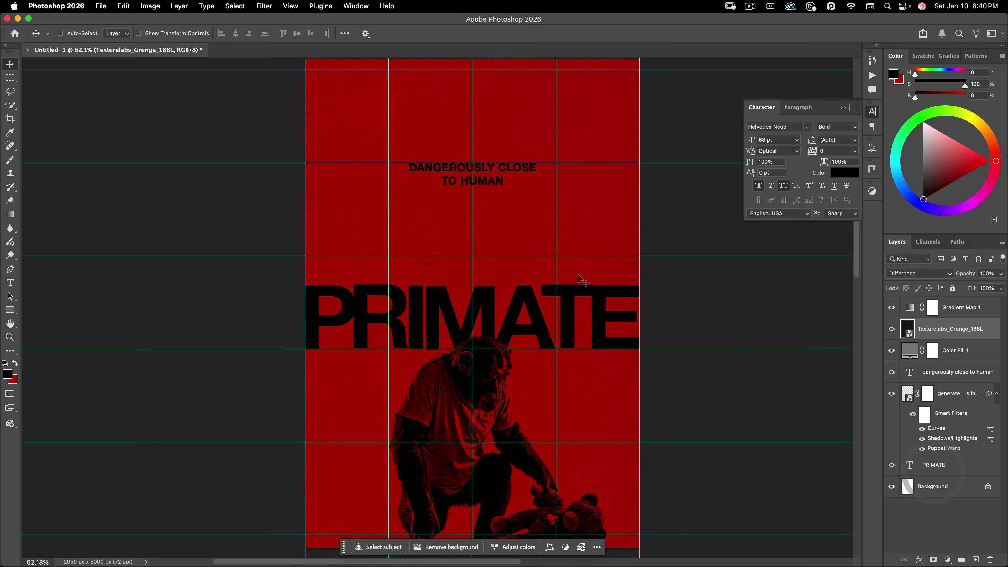
{"action": "left_click_drag", "start_coordinate": [509, 326], "coordinate": [593, 261]}
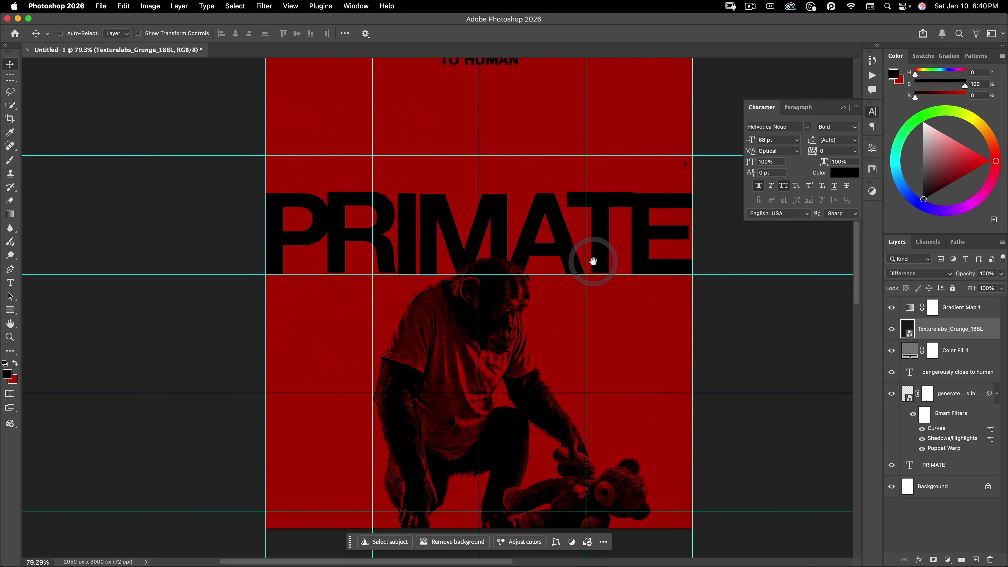
{"action": "key", "text": "super"}
{"action": "key", "text": "super+semicolon"}
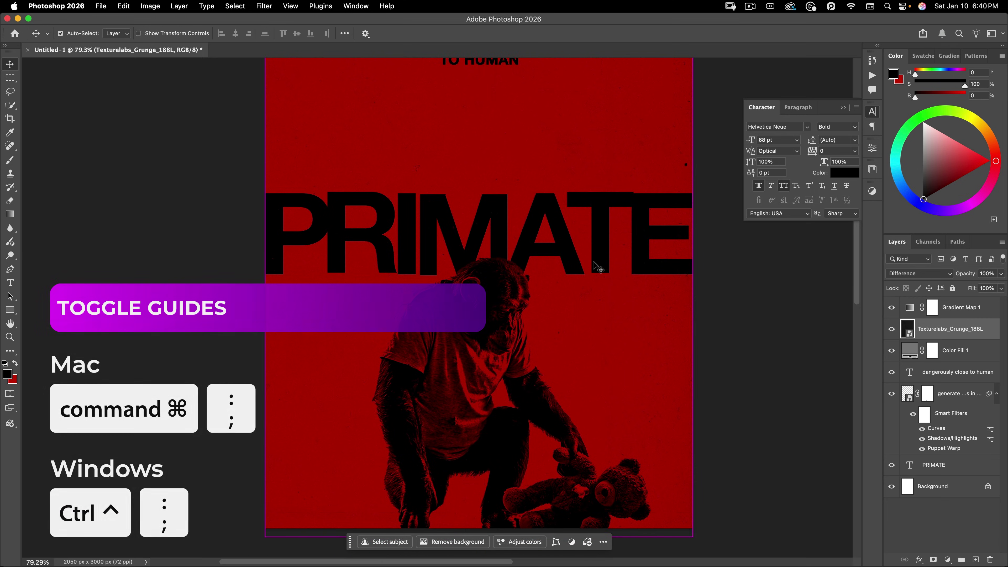
{"action": "left_click_drag", "start_coordinate": [564, 271], "coordinate": [611, 341]}
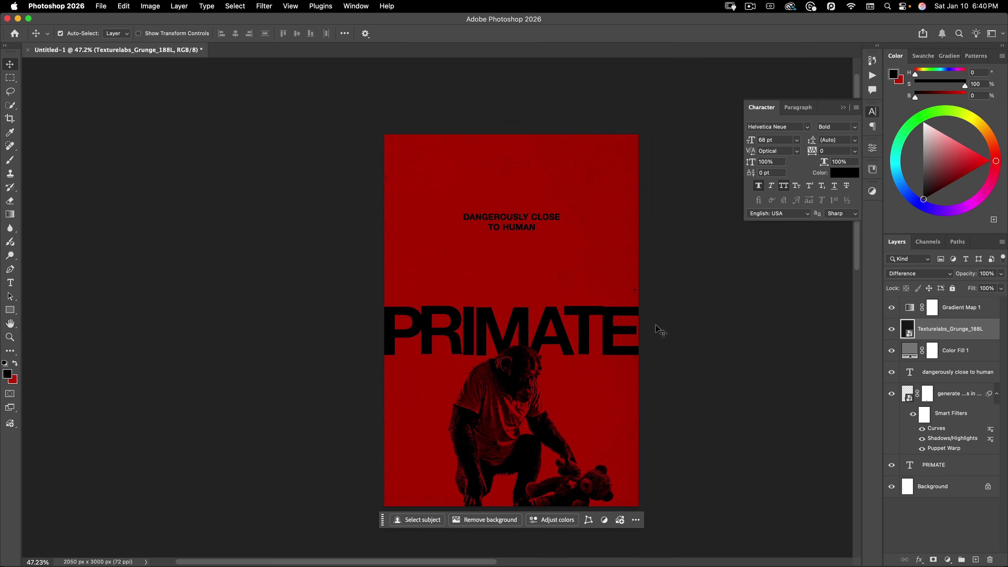
{"action": "scroll", "coordinate": [659, 330], "scroll_direction": "up", "scroll_amount": 3}
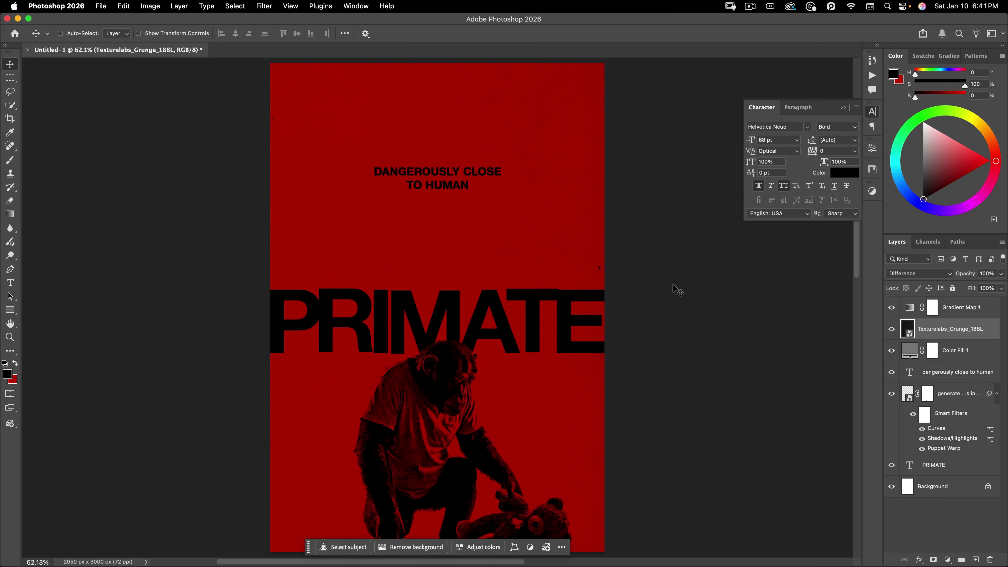
{"action": "key", "text": "super"}
- Apply a Curves filter to the texture with the white slider pulled left and black point at 20
{"action": "key", "text": "super+m"}
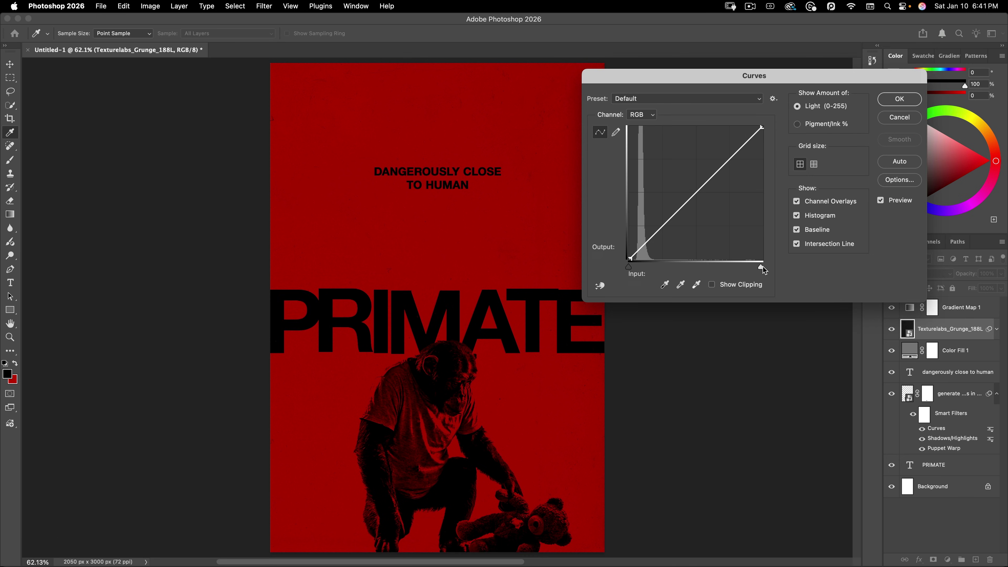
{"action": "left_click_drag", "start_coordinate": [761, 266], "coordinate": [677, 247]}
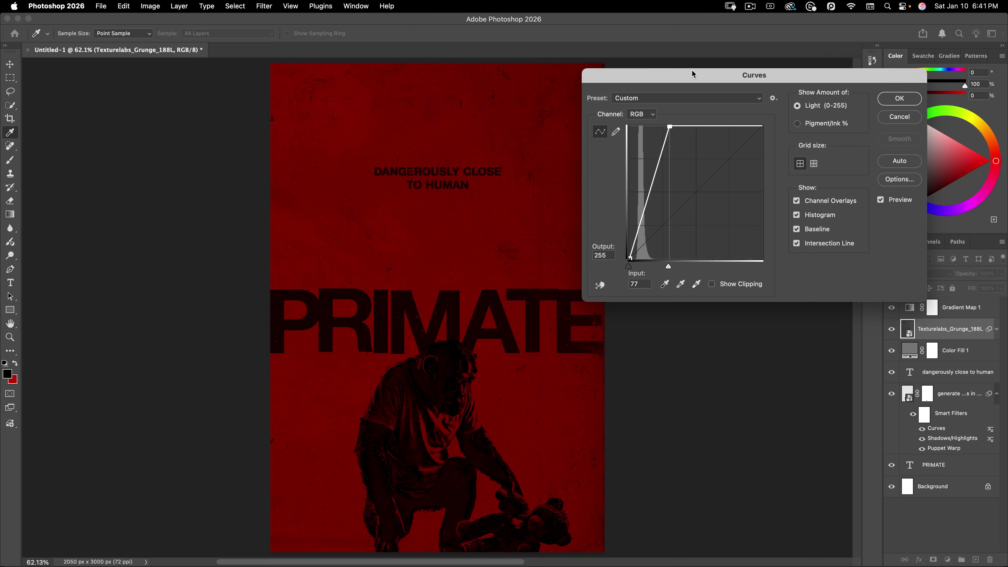
{"action": "left_click_drag", "start_coordinate": [693, 76], "coordinate": [744, 66]}
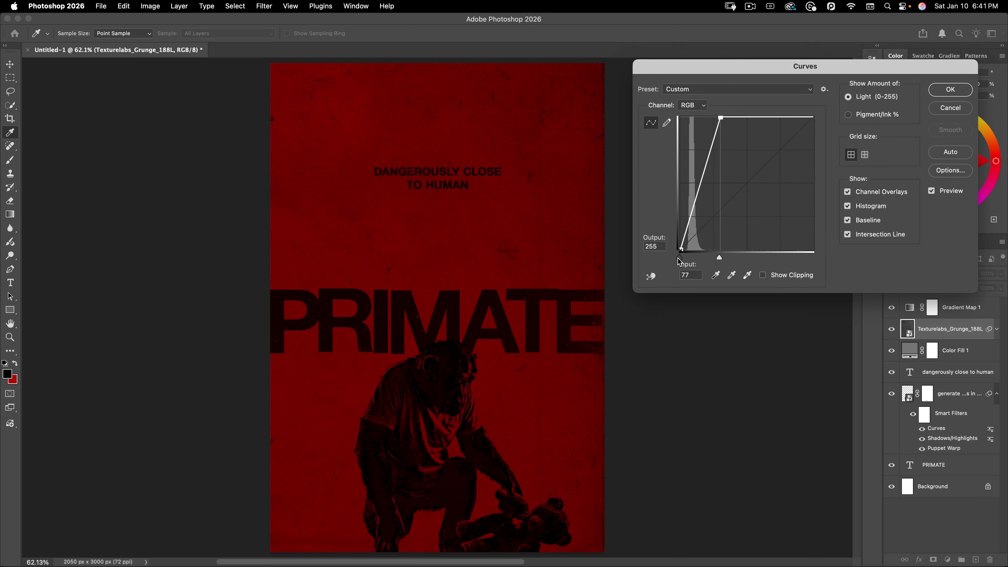
{"action": "left_click_drag", "start_coordinate": [680, 260], "coordinate": [693, 258]}
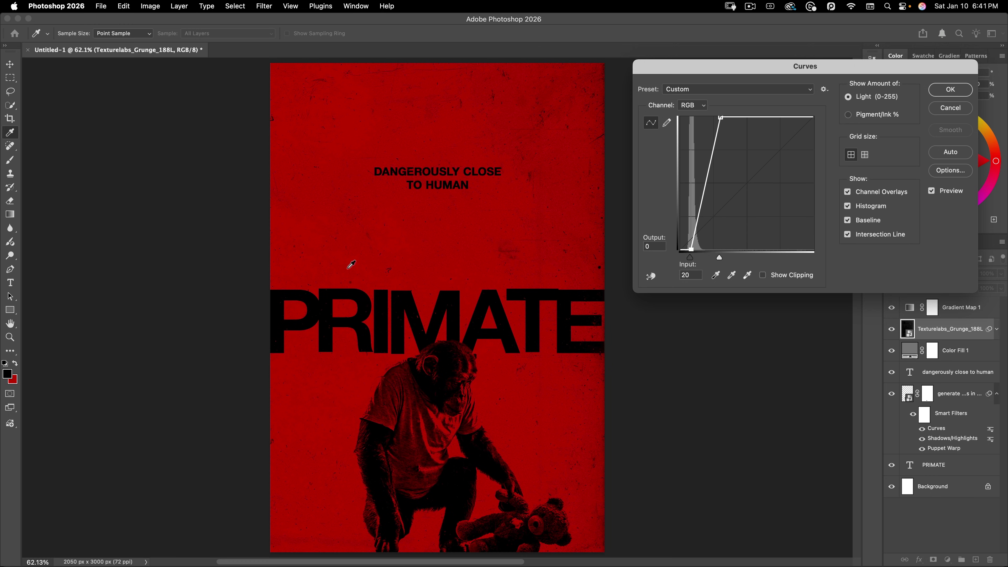
{"action": "left_click", "coordinate": [950, 90]}
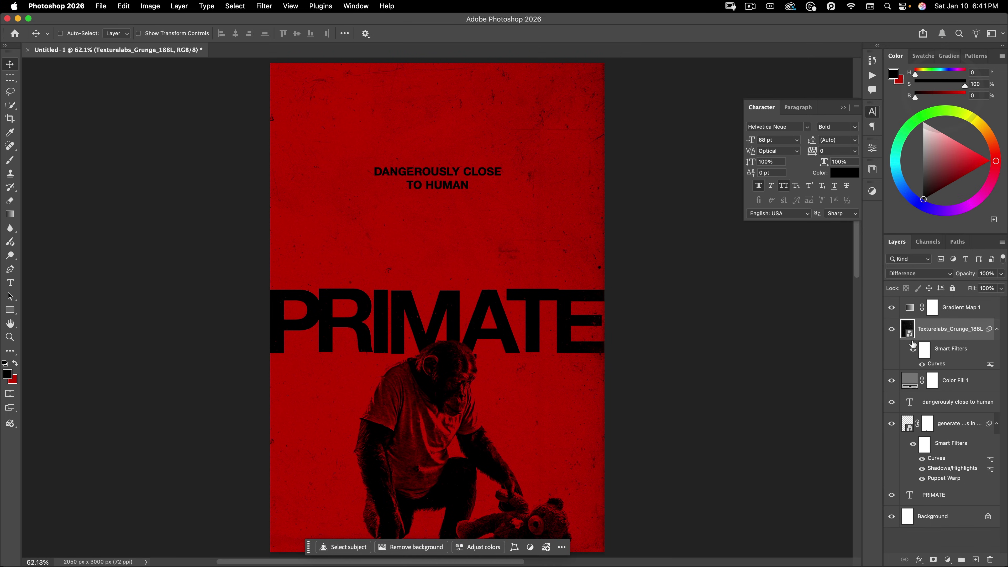
{"action": "left_click", "coordinate": [892, 329]}
{"action": "left_click", "coordinate": [892, 330]}
{"action": "left_click", "coordinate": [893, 330]}
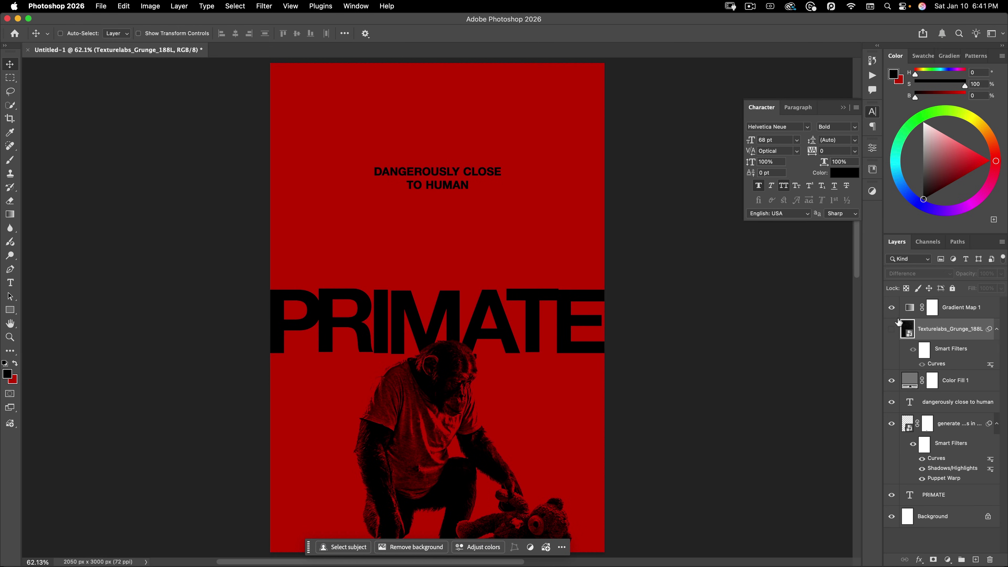
{"action": "left_click", "coordinate": [892, 331]}
{"action": "scroll", "coordinate": [489, 398], "scroll_direction": "down", "scroll_amount": 3}
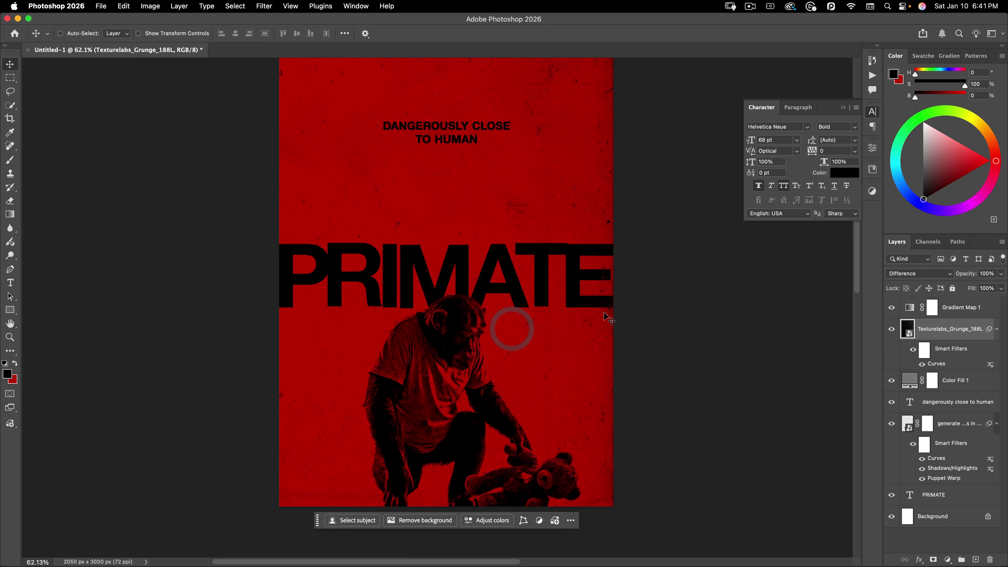
{"action": "scroll", "coordinate": [546, 440], "scroll_direction": "up", "scroll_amount": 3}
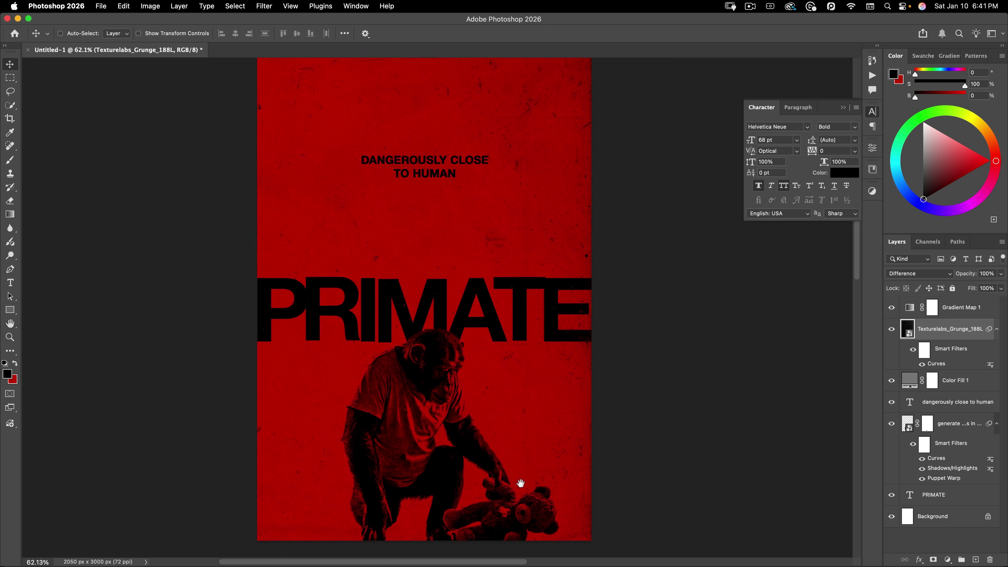
{"action": "left_click_drag", "start_coordinate": [517, 479], "coordinate": [467, 383]}
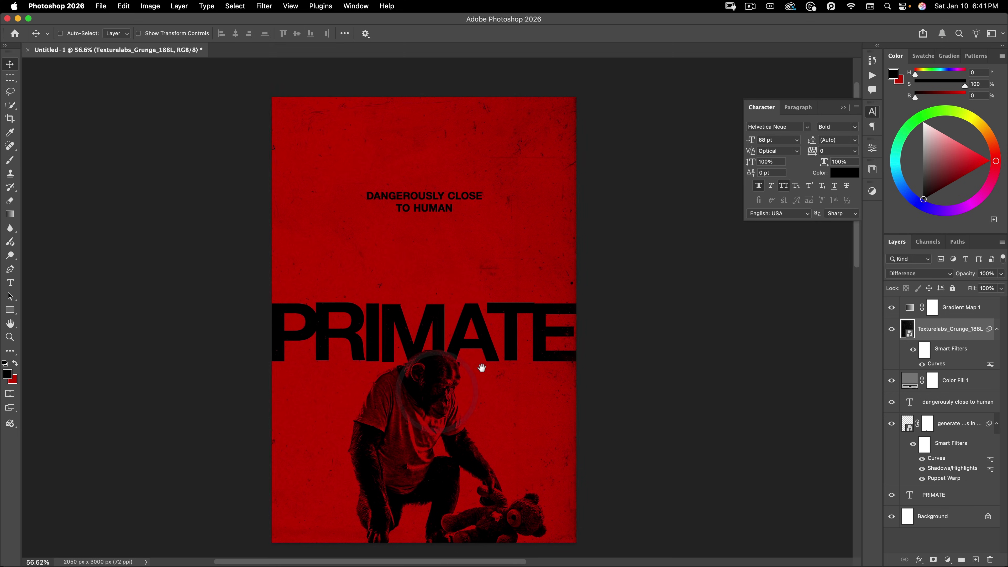
{"action": "left_click", "coordinate": [481, 356]}
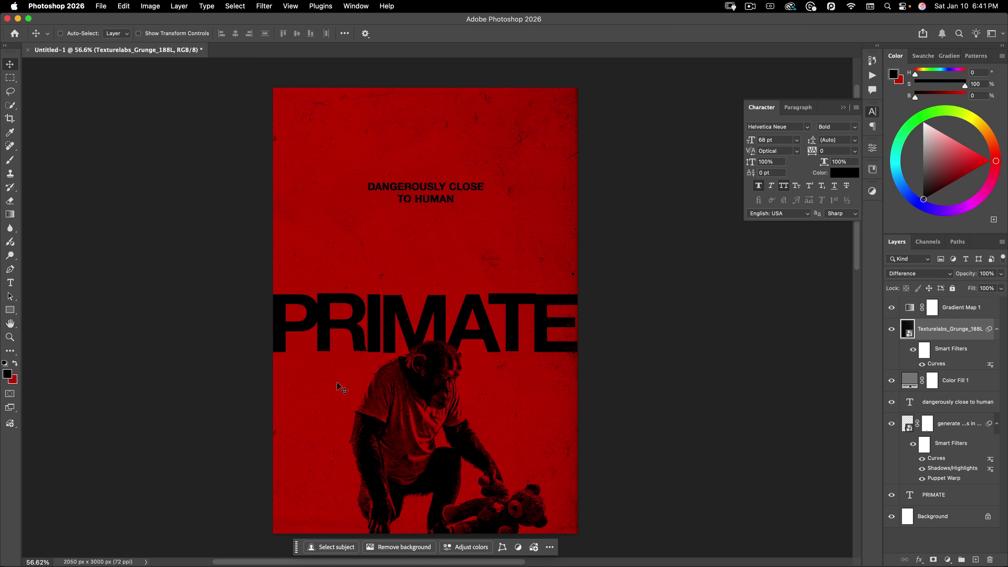
{"action": "scroll", "coordinate": [456, 383], "scroll_direction": "up", "scroll_amount": 5}
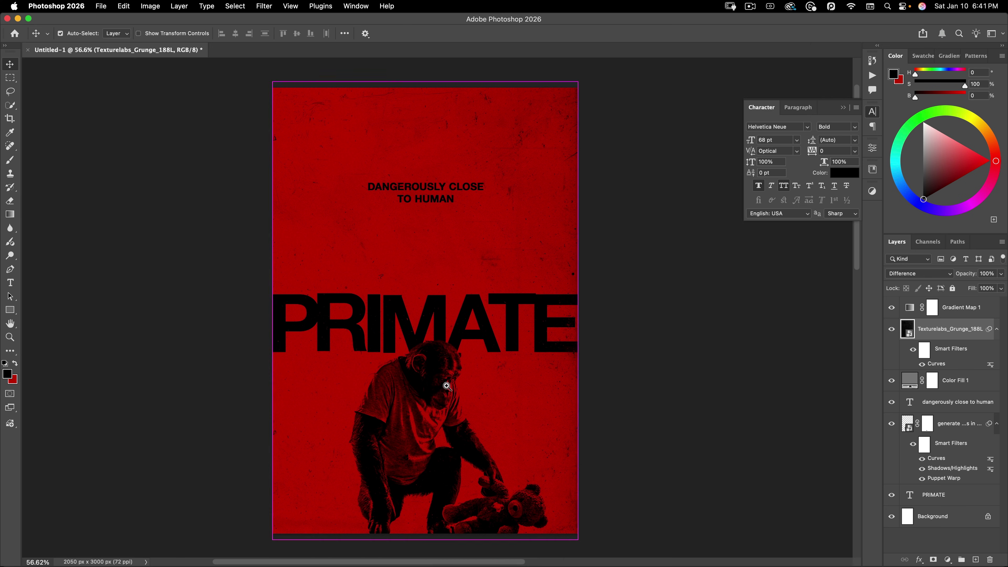
{"action": "left_click_drag", "start_coordinate": [628, 353], "coordinate": [656, 289]}
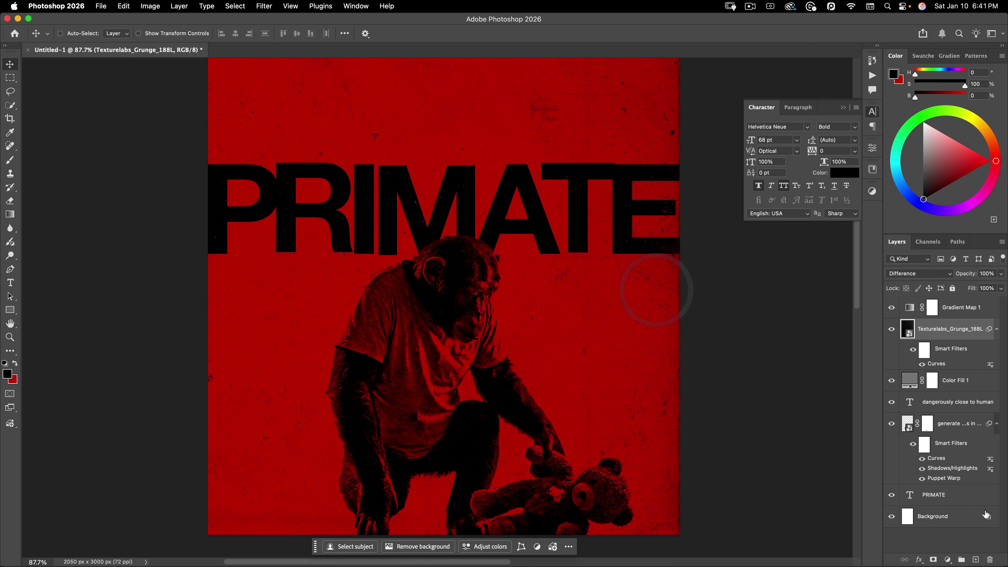
- Add a new Color Fill 2 solid colour fill layer
{"action": "left_click", "coordinate": [947, 560]}
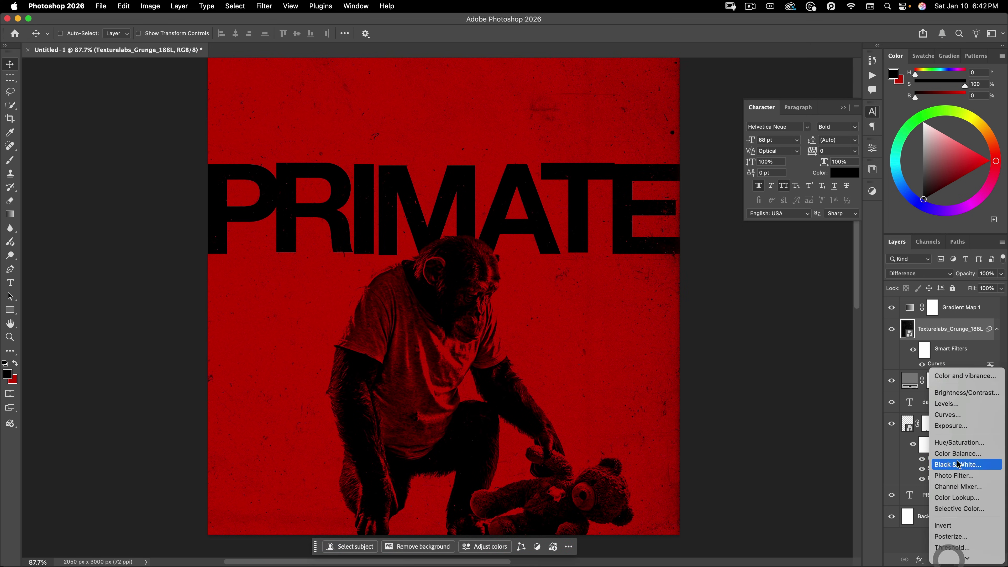
{"action": "left_click", "coordinate": [953, 536]}
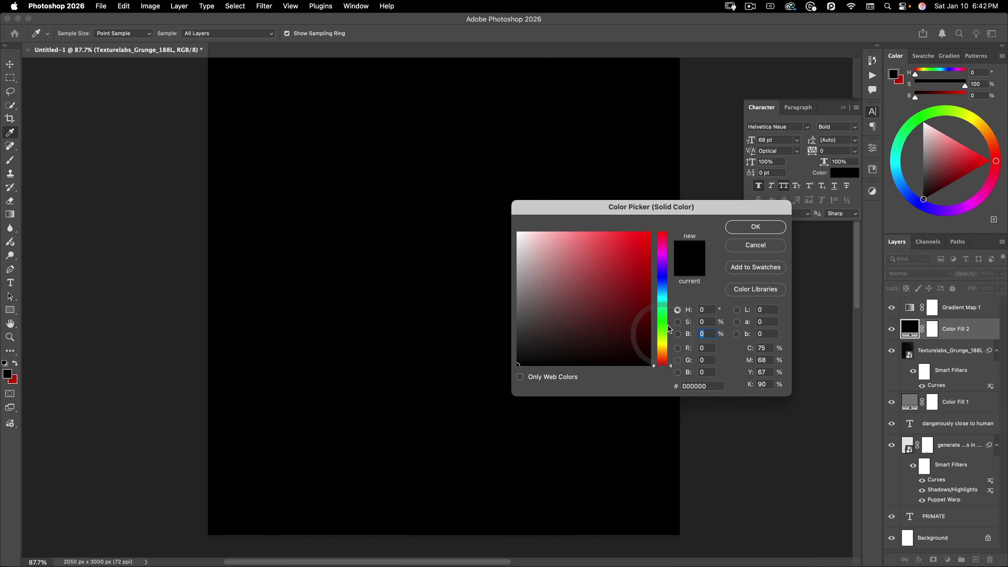
{"action": "left_click", "coordinate": [648, 334]}
{"action": "key", "text": "Return"}
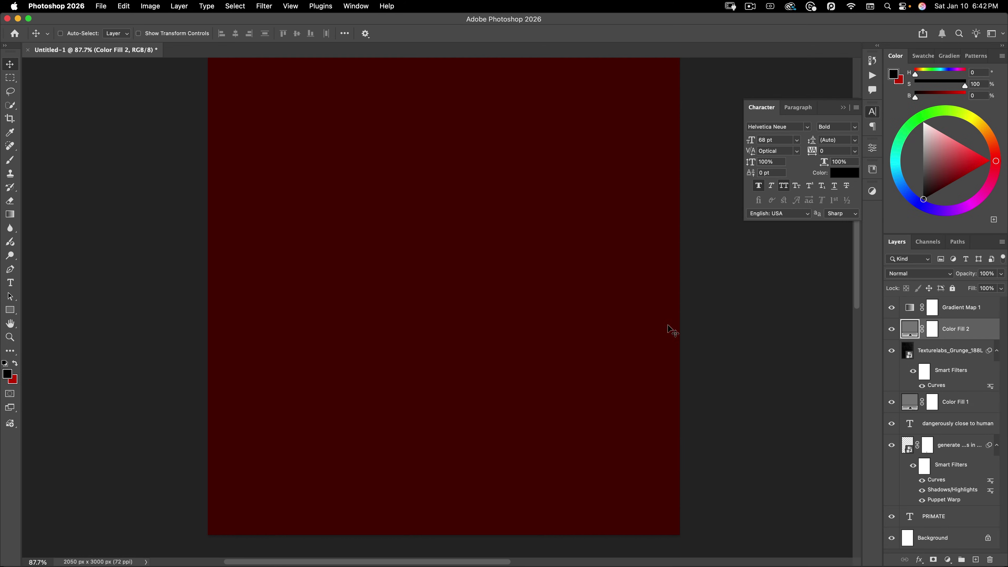
- Add Camera Raw film grain to the fill as a smart filter: grain 71, roughness 22
{"action": "left_click", "coordinate": [255, 7]}
{"action": "left_click", "coordinate": [267, 89]}
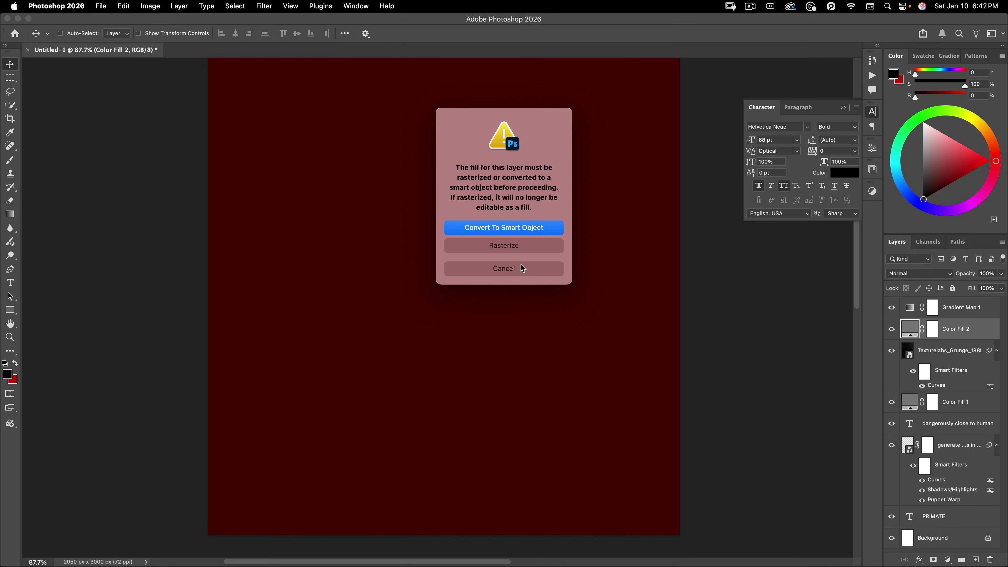
{"action": "left_click", "coordinate": [527, 232]}
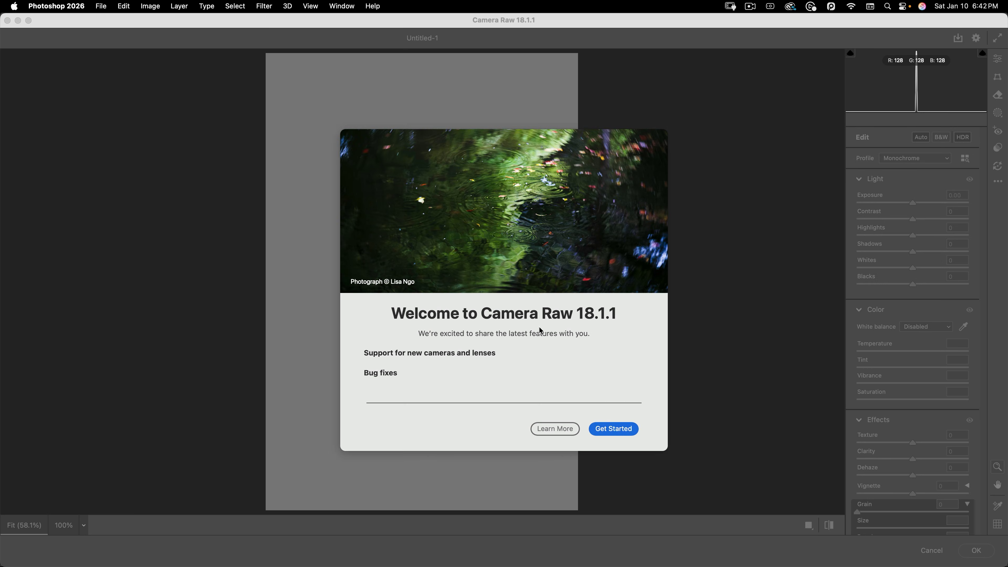
{"action": "left_click", "coordinate": [634, 428]}
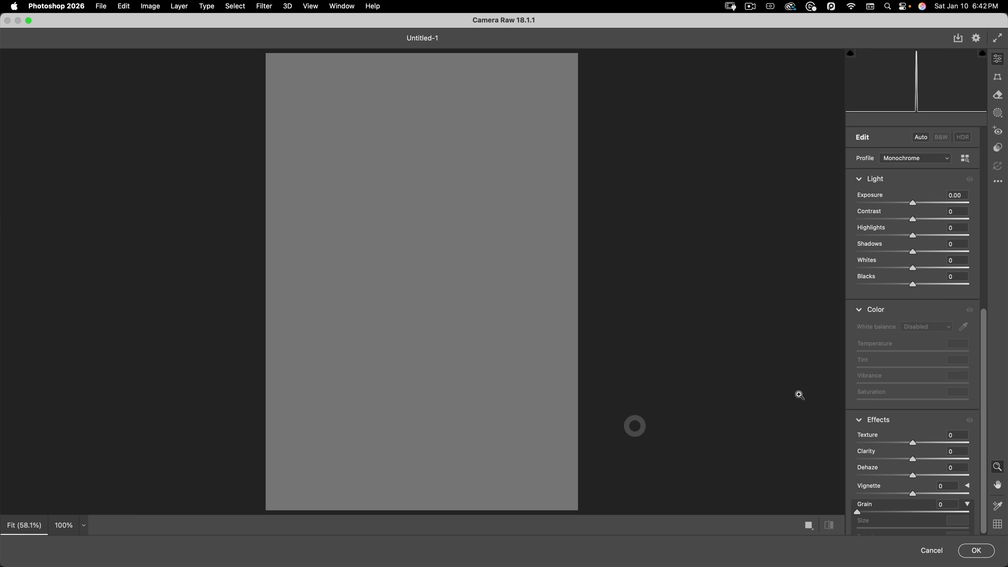
{"action": "left_click", "coordinate": [867, 310]}
{"action": "left_click_drag", "start_coordinate": [876, 422], "coordinate": [937, 419]}
{"action": "mouse_move", "coordinate": [912, 456]}
{"action": "left_mouse_down"}
{"action": "mouse_move", "coordinate": [879, 454]}
{"action": "mouse_move", "coordinate": [904, 437]}
{"action": "left_mouse_up"}
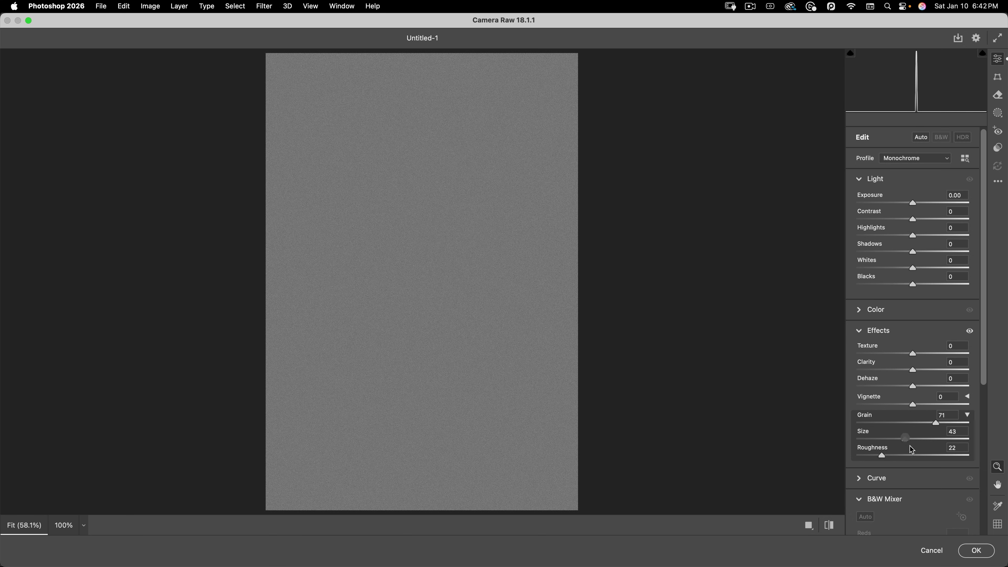
{"action": "left_click", "coordinate": [976, 551]}
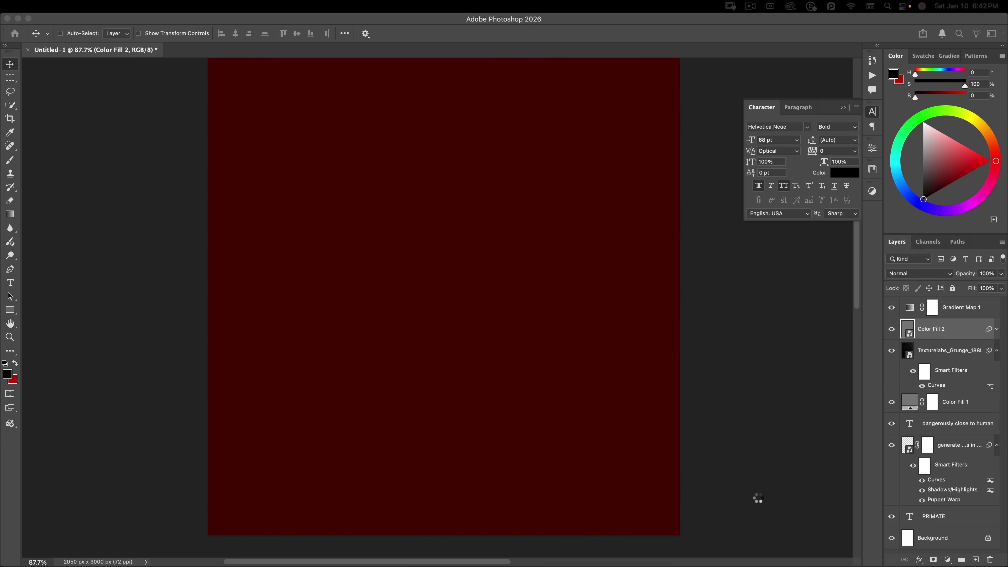
{"action": "left_click", "coordinate": [905, 279]}
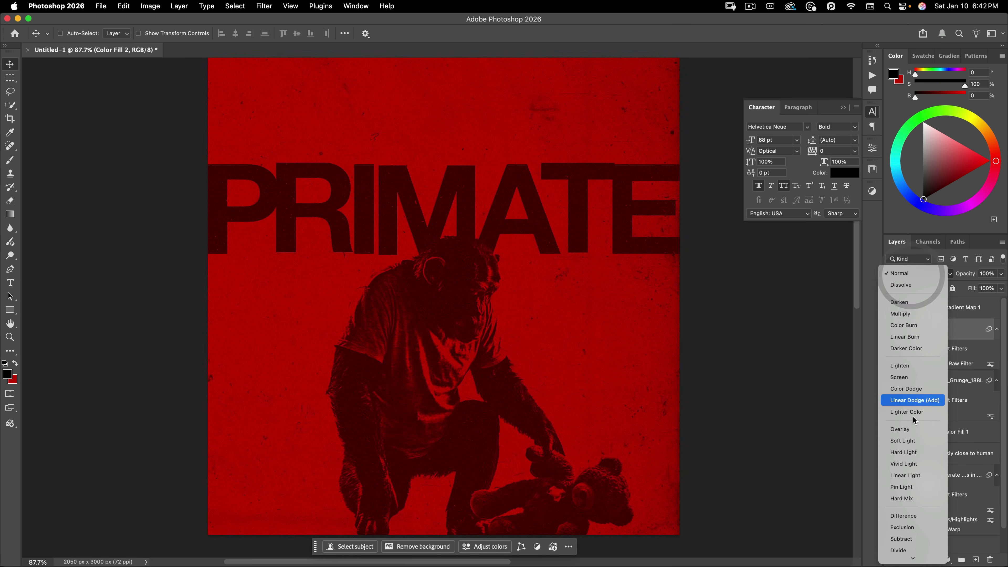
- Set Color Fill 2 to Linear Light at 40% fill and view the whole poster
{"action": "left_click", "coordinate": [913, 477]}
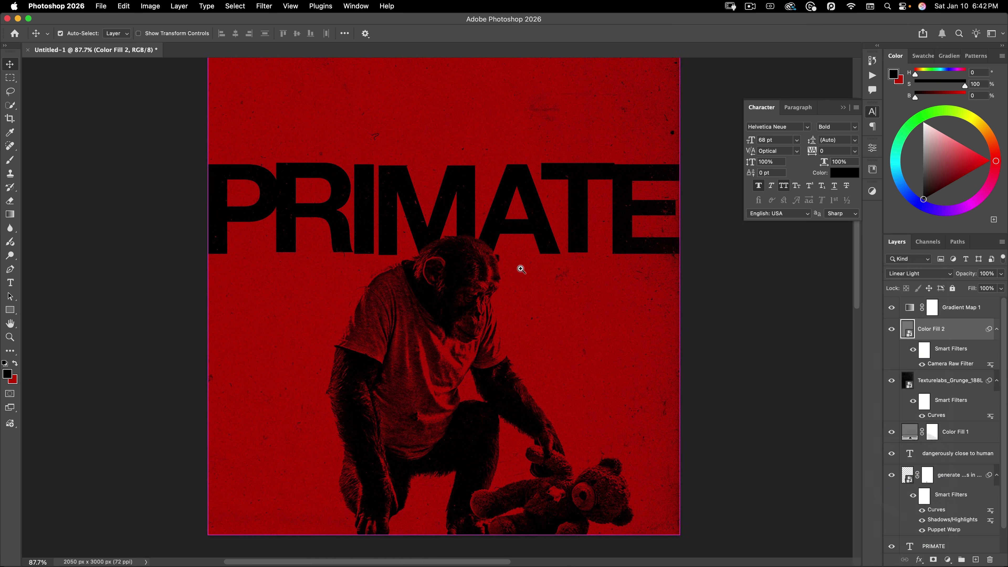
{"action": "scroll", "coordinate": [519, 266], "scroll_direction": "up", "scroll_amount": 5}
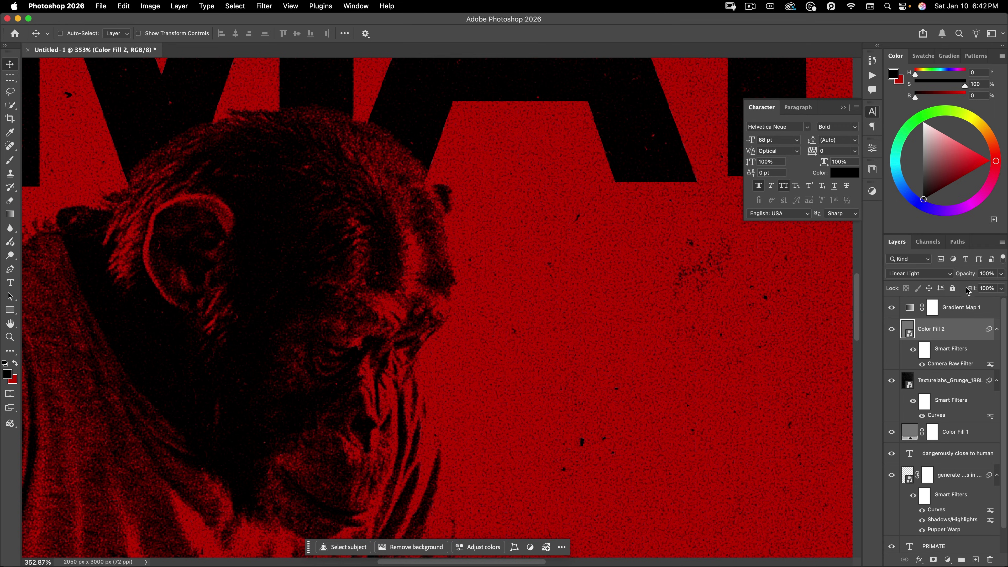
{"action": "left_click_drag", "start_coordinate": [967, 290], "coordinate": [961, 289]}
{"action": "scroll", "coordinate": [456, 354], "scroll_direction": "down", "scroll_amount": 5}
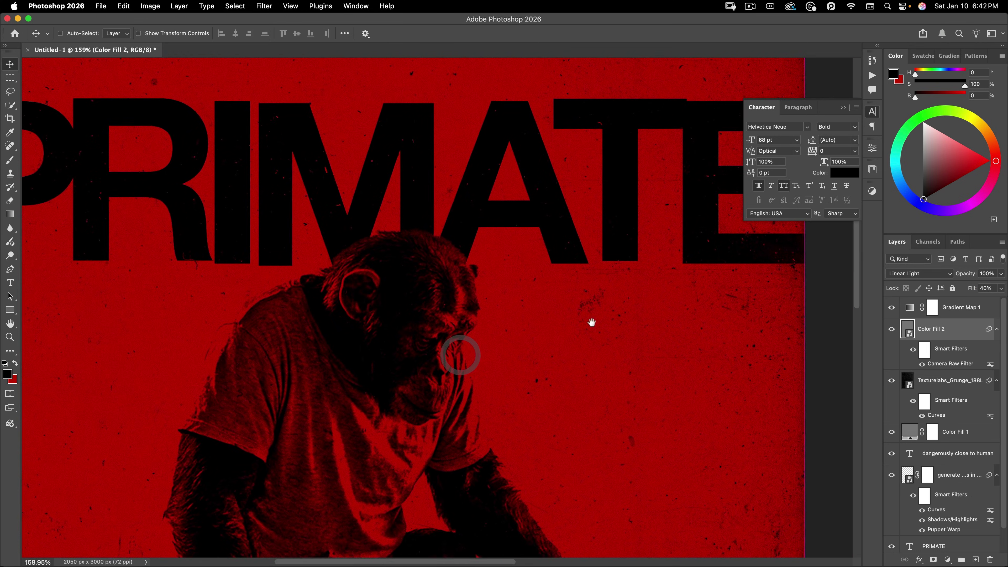
{"action": "scroll", "coordinate": [461, 353], "scroll_direction": "up", "scroll_amount": 3}
{"action": "scroll", "coordinate": [656, 285], "scroll_direction": "down", "scroll_amount": 6}
{"action": "left_click_drag", "start_coordinate": [648, 315], "coordinate": [574, 390]}
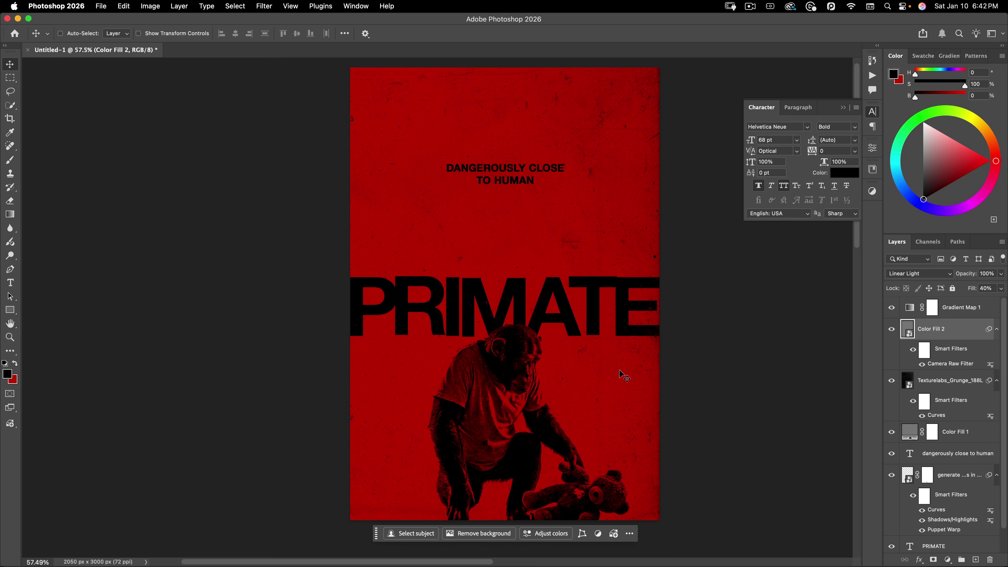
{"action": "scroll", "coordinate": [975, 431], "scroll_direction": "down", "scroll_amount": 2}
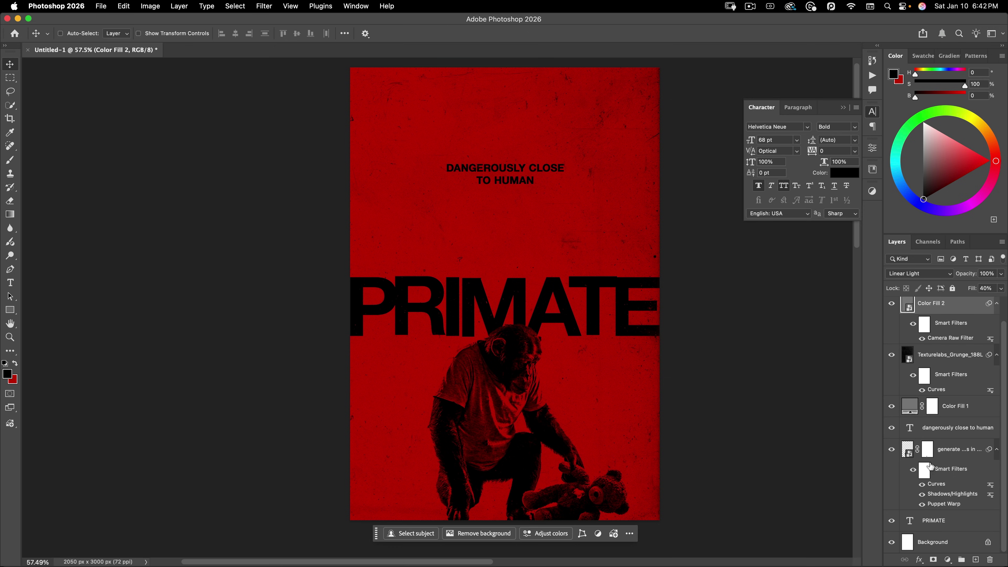
- Duplicate the chimp layer to the top and raise its Curves black point to input 67, output 7
{"action": "left_click", "coordinate": [908, 451]}
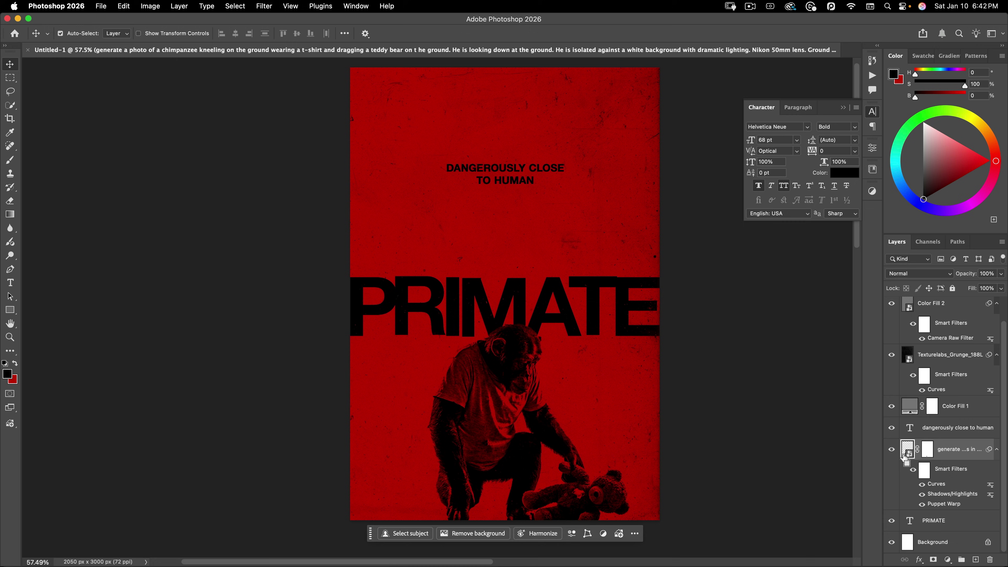
{"action": "key", "text": "super+j"}
{"action": "left_click_drag", "start_coordinate": [905, 457], "coordinate": [927, 293]}
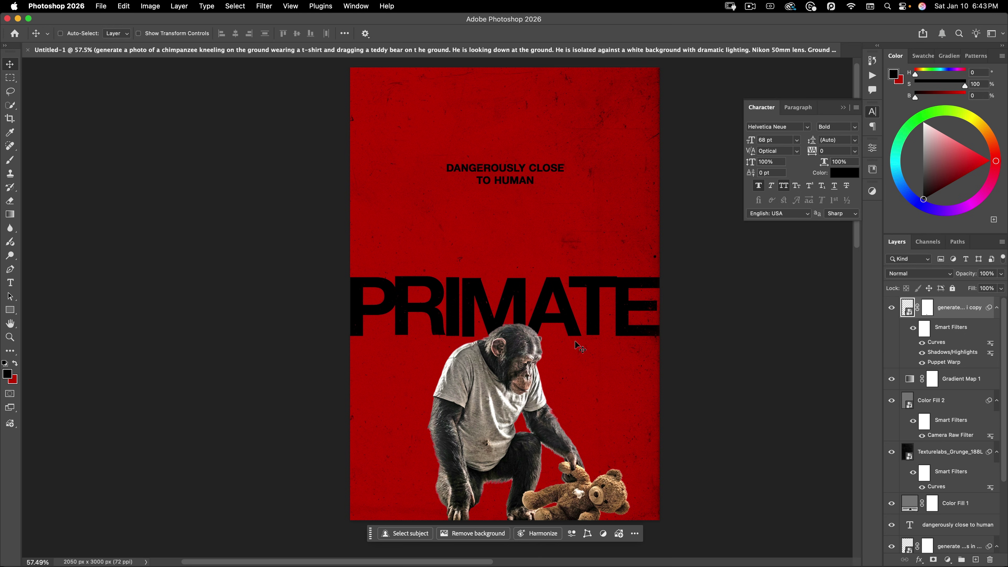
{"action": "double_click", "coordinate": [934, 344]}
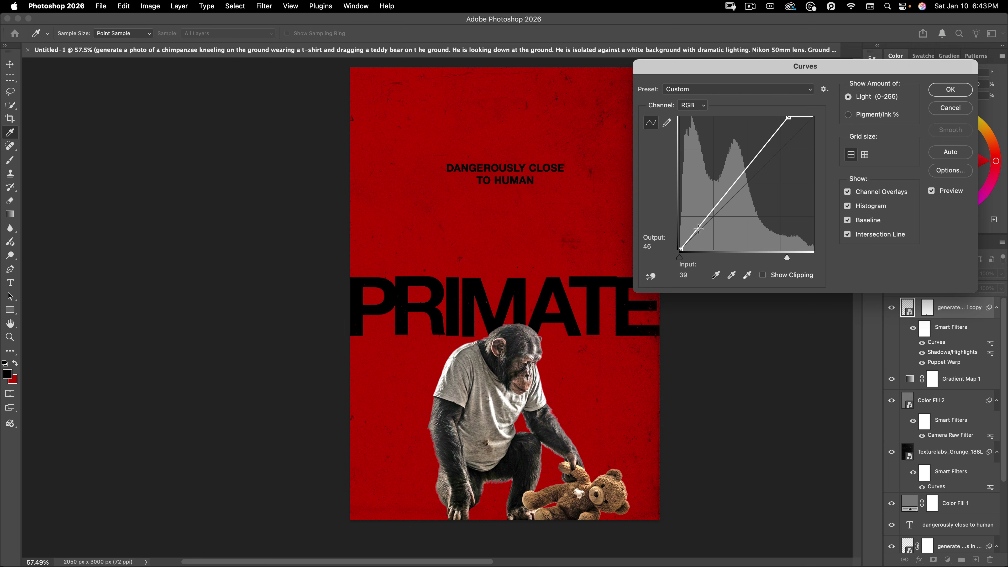
{"action": "left_click_drag", "start_coordinate": [683, 249], "coordinate": [717, 245]}
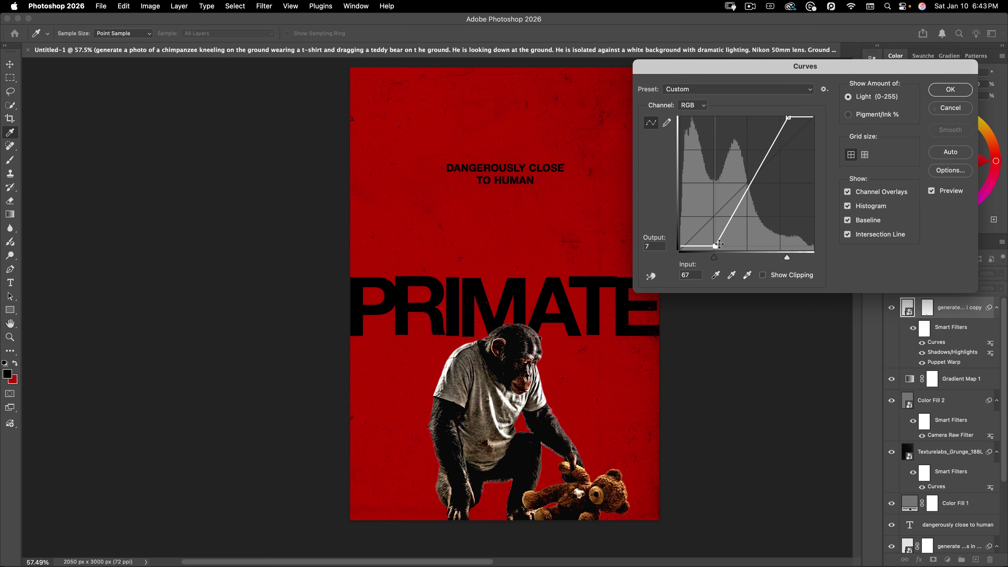
{"action": "left_click", "coordinate": [969, 91]}
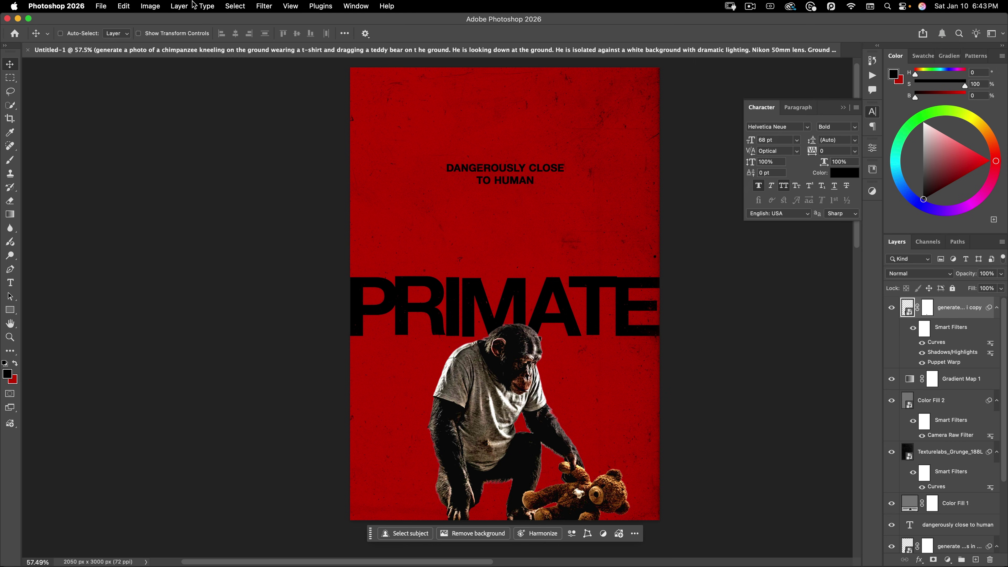
{"action": "left_click", "coordinate": [161, 8]}
- Convert the chimp copy to Black & White with brightened Yellows
{"action": "mouse_move", "coordinate": [179, 35]}
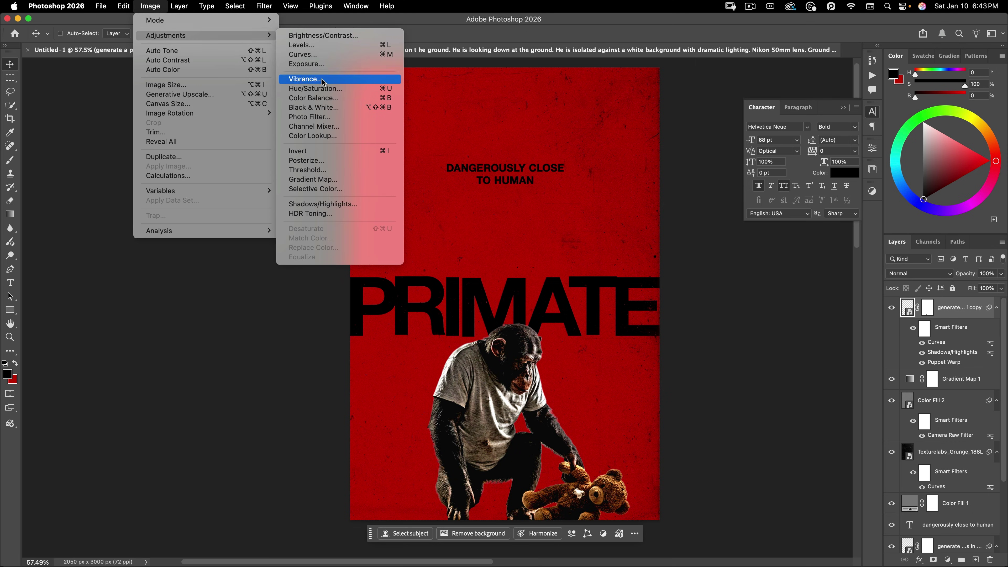
{"action": "left_click", "coordinate": [322, 107]}
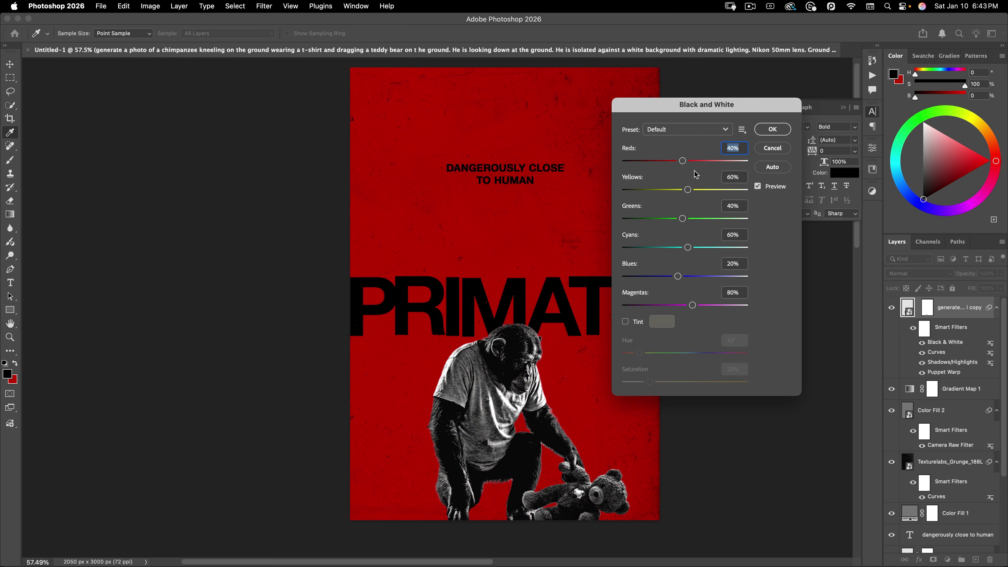
{"action": "mouse_move", "coordinate": [700, 190]}
{"action": "left_mouse_down"}
{"action": "mouse_move", "coordinate": [691, 192]}
{"action": "mouse_move", "coordinate": [704, 194]}
{"action": "left_mouse_up"}
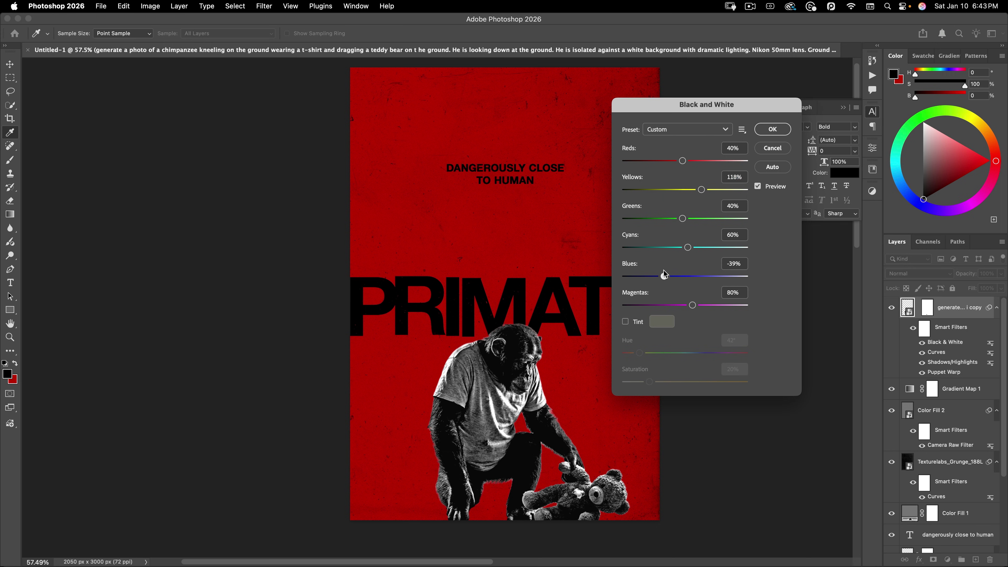
{"action": "left_click", "coordinate": [773, 129]}
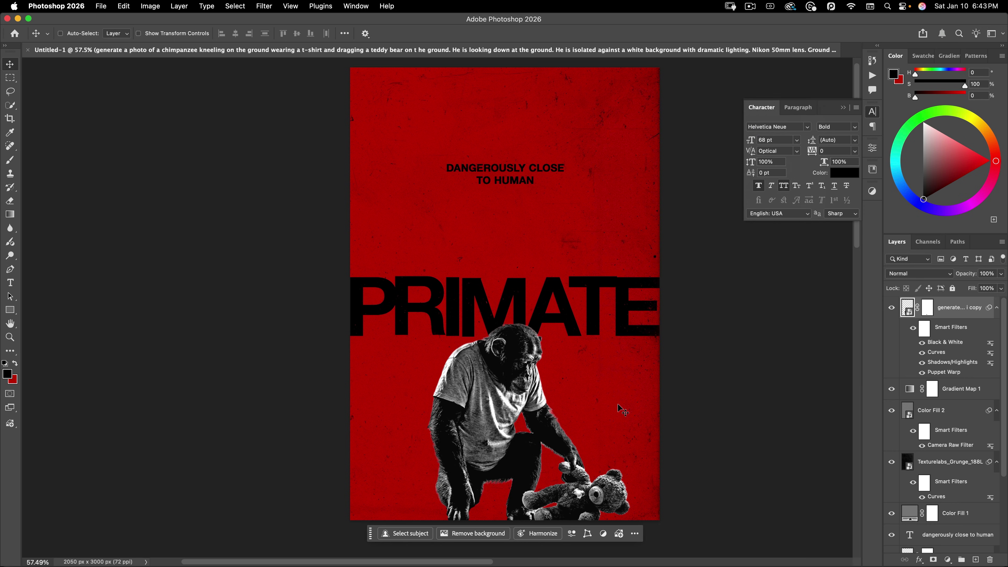
- Add a second Curves filter pulling the chimp copy's midtones down
{"action": "key", "text": "super"}
{"action": "key", "text": "super+m"}
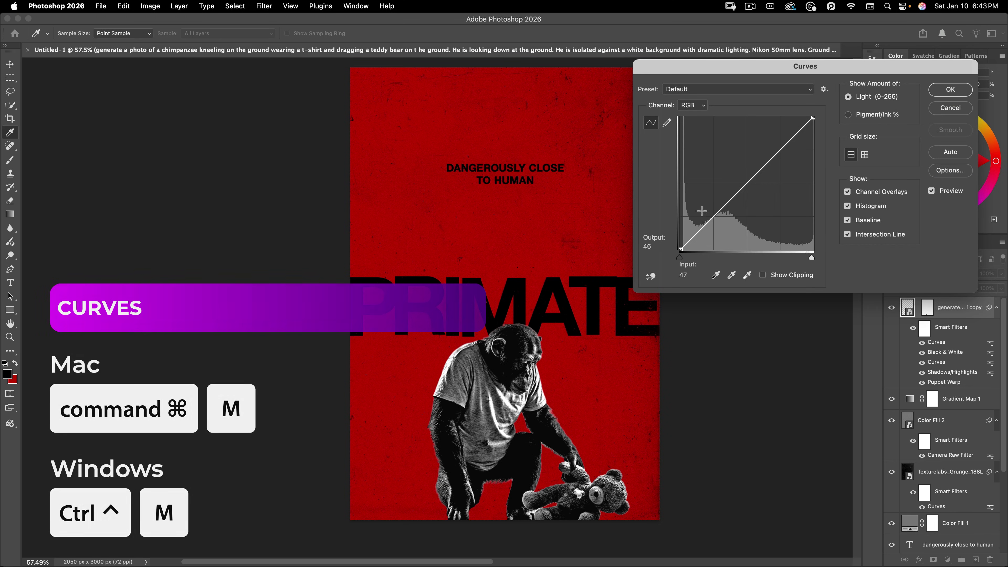
{"action": "left_click", "coordinate": [710, 222]}
{"action": "left_click_drag", "start_coordinate": [712, 223], "coordinate": [709, 231]}
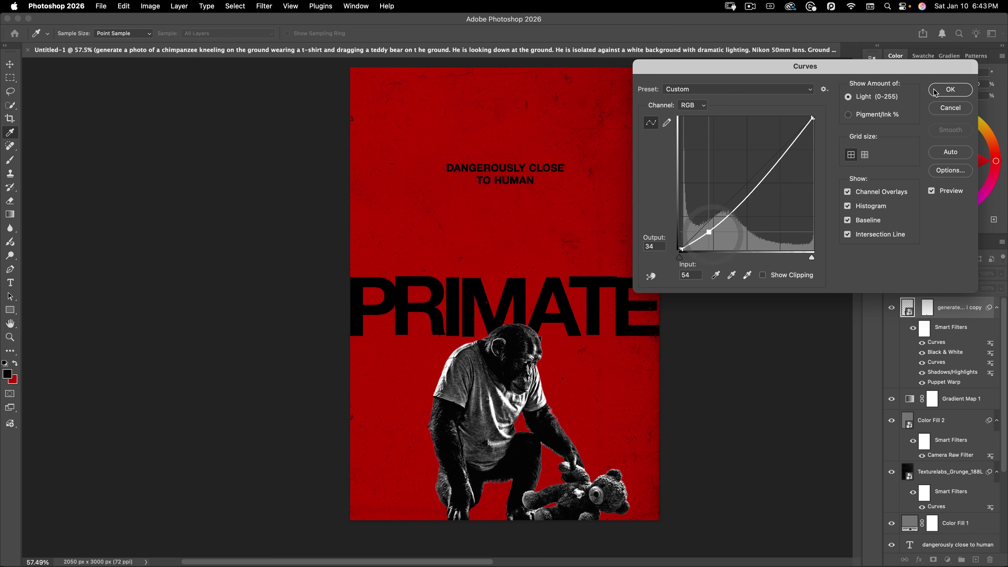
{"action": "left_click", "coordinate": [950, 89]}
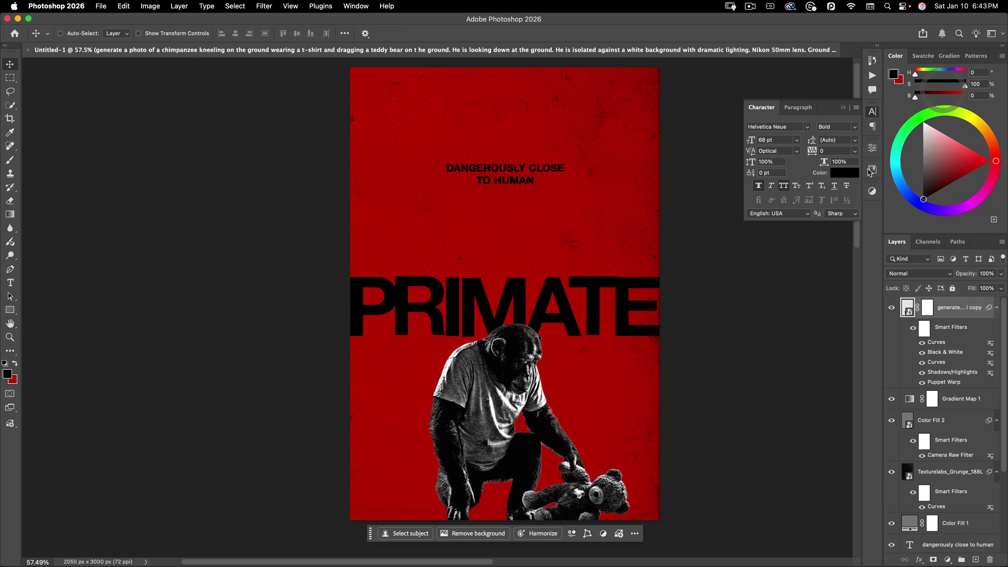
{"action": "left_click", "coordinate": [924, 274]}
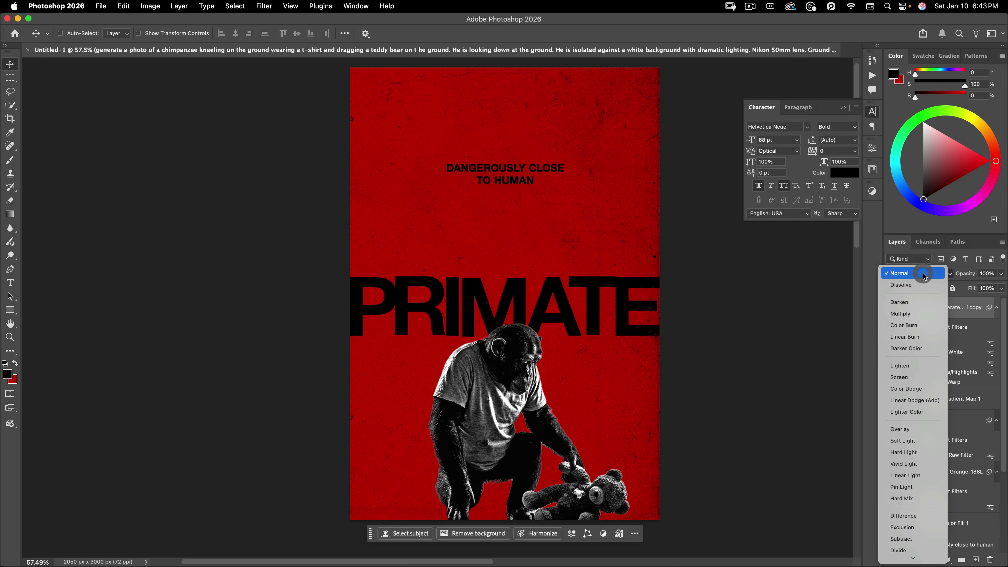
- Set the chimp copy to Screen with its Blend If black slider split to 77/168
{"action": "left_click", "coordinate": [899, 377]}
{"action": "double_click", "coordinate": [982, 317]}
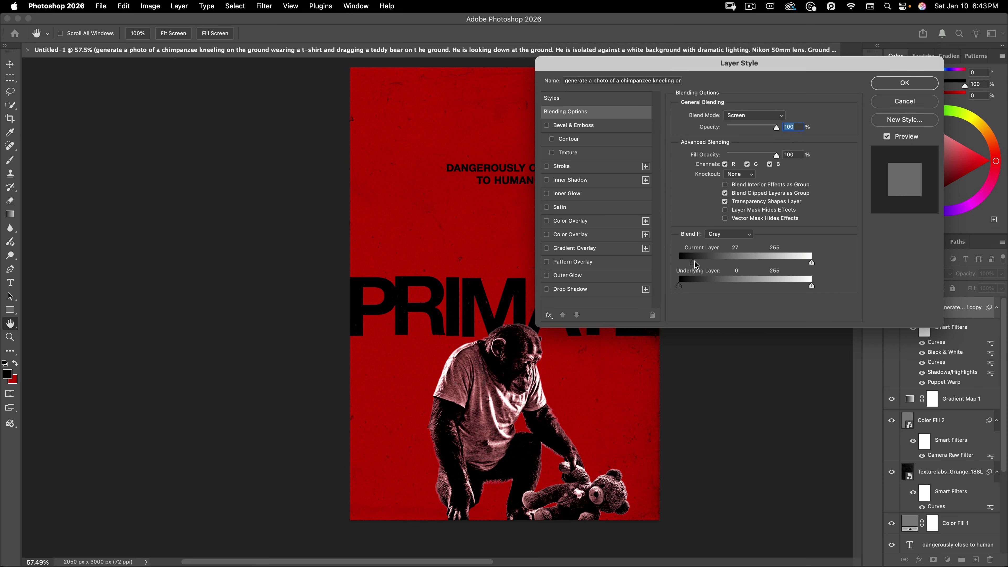
{"action": "left_click_drag", "start_coordinate": [695, 264], "coordinate": [750, 259]}
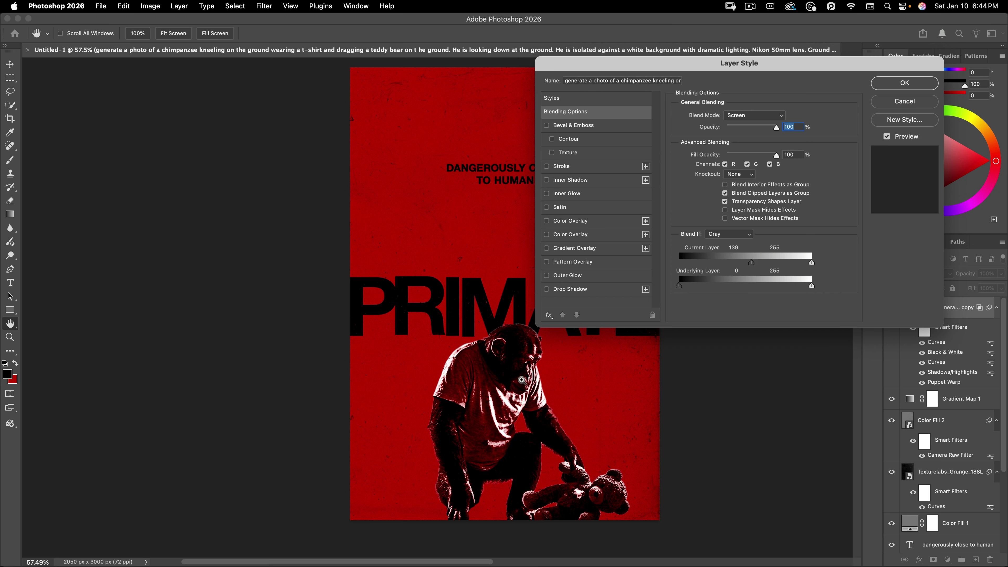
{"action": "scroll", "coordinate": [522, 381], "scroll_direction": "up", "scroll_amount": 5}
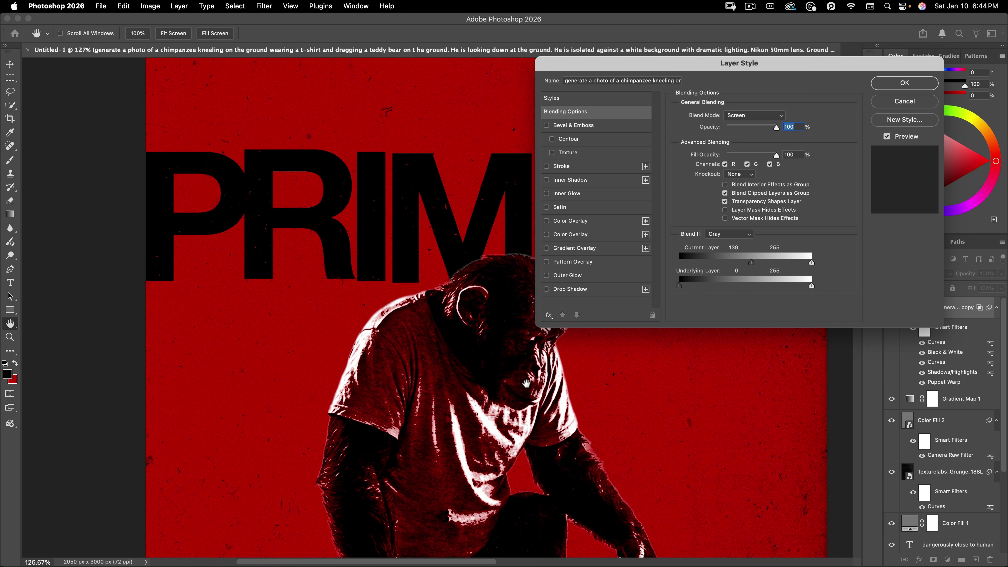
{"action": "left_click_drag", "start_coordinate": [526, 383], "coordinate": [512, 399]}
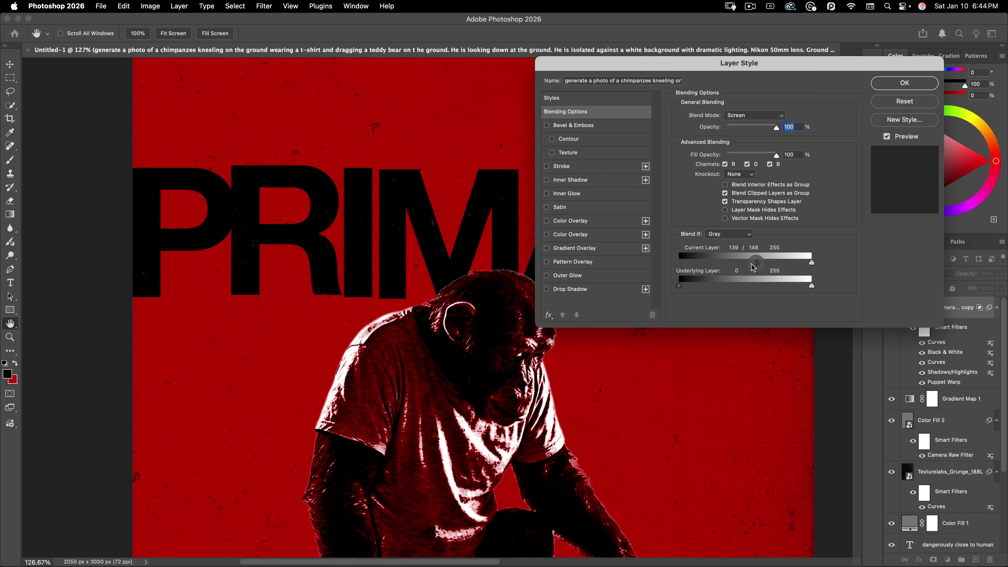
{"action": "mouse_move", "coordinate": [753, 266]}
{"action": "left_mouse_down"}
{"action": "mouse_move", "coordinate": [720, 267]}
{"action": "mouse_move", "coordinate": [772, 262]}
{"action": "mouse_move", "coordinate": [762, 263]}
{"action": "left_mouse_up"}
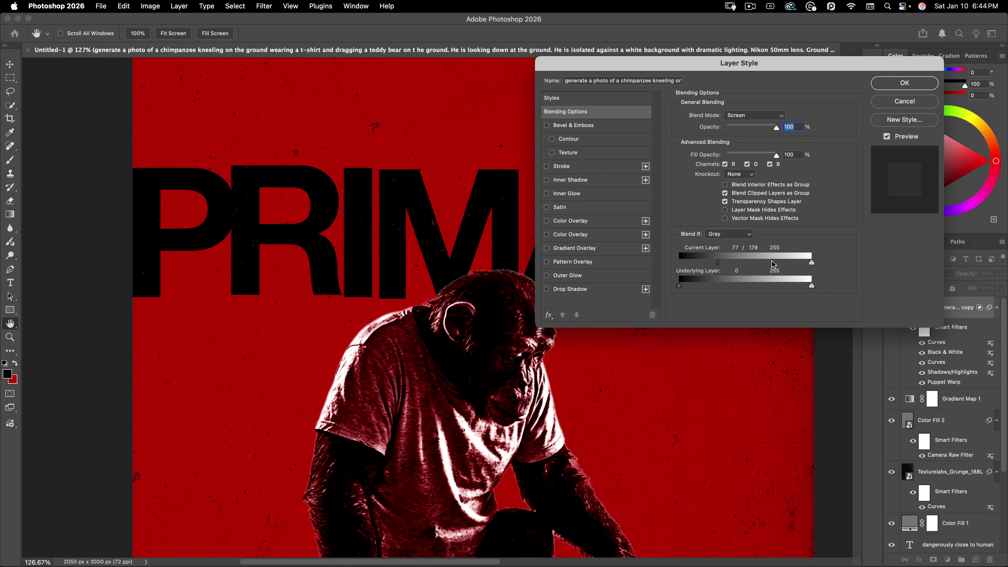
{"action": "scroll", "coordinate": [464, 387], "scroll_direction": "down", "scroll_amount": 5}
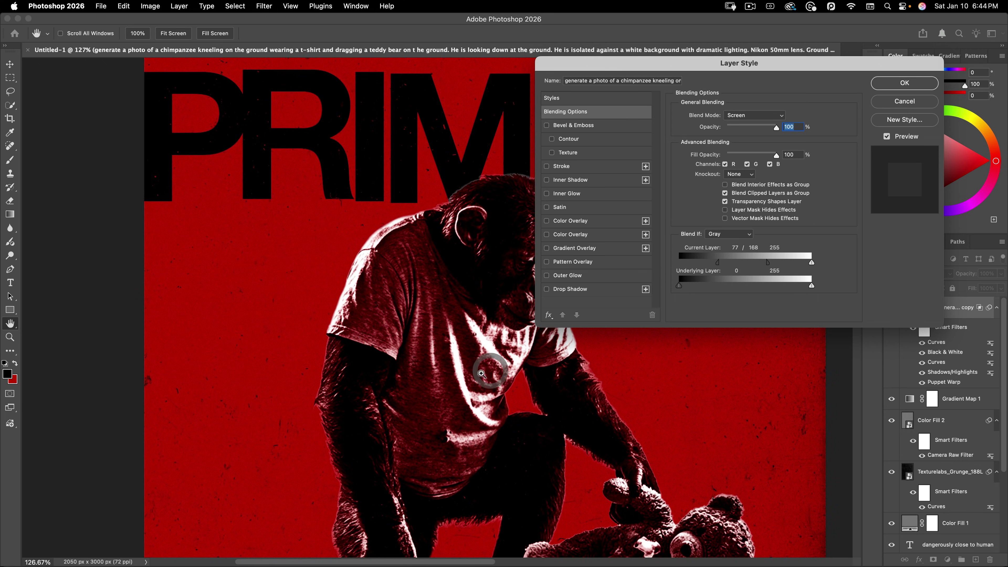
{"action": "scroll", "coordinate": [464, 388], "scroll_direction": "down", "scroll_amount": 2}
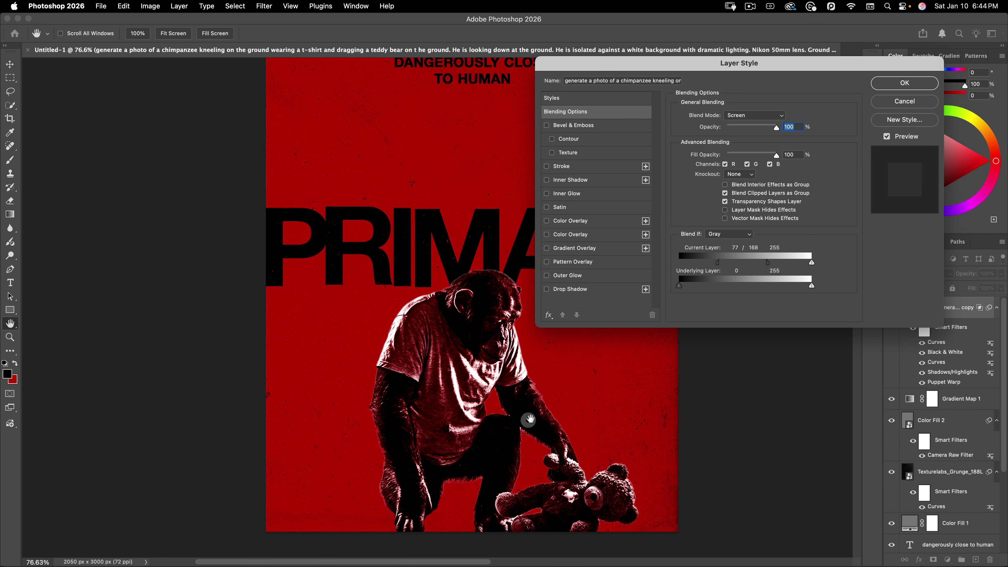
{"action": "left_click_drag", "start_coordinate": [528, 420], "coordinate": [548, 415]}
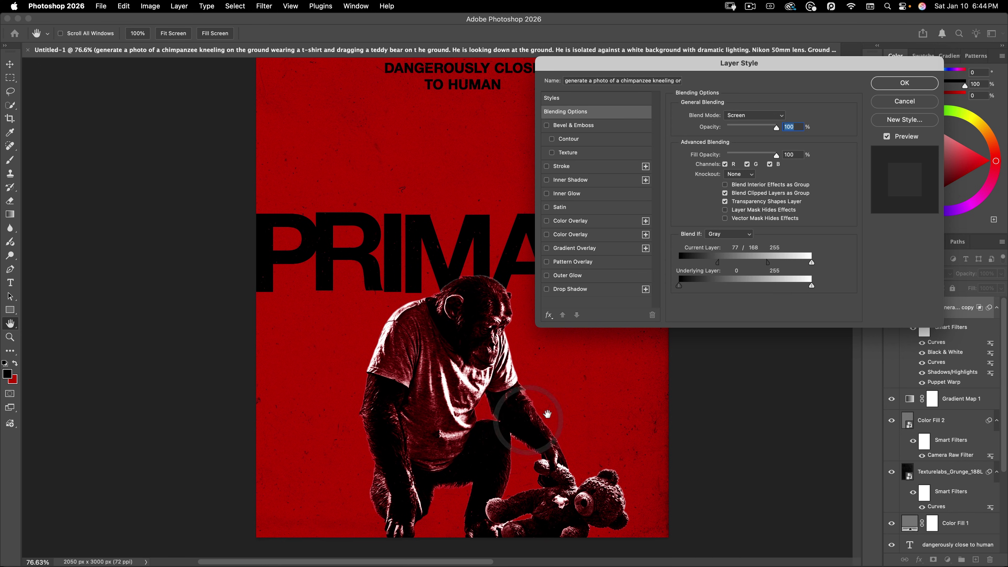
{"action": "left_click", "coordinate": [906, 84]}
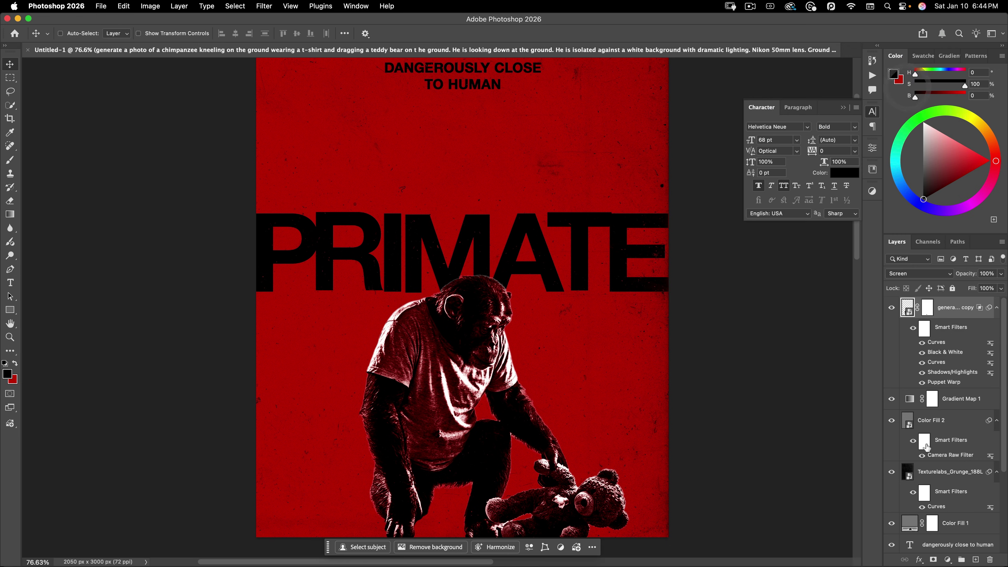
- Lasso-select the chimp's shirt and arm with the chimp copy's layer mask active
{"action": "left_click", "coordinate": [927, 312]}
{"action": "scroll", "coordinate": [448, 375], "scroll_direction": "up", "scroll_amount": 10}
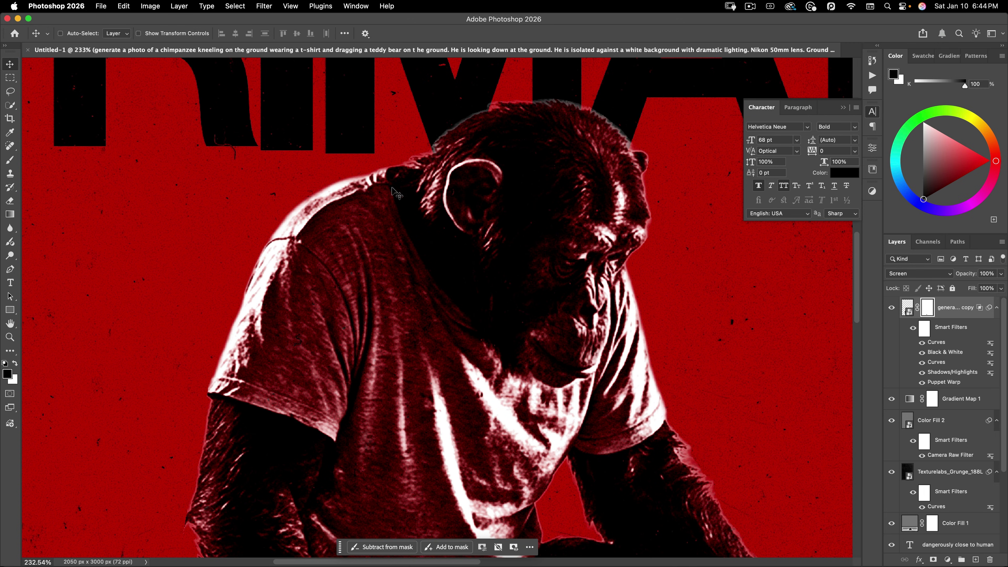
{"action": "scroll", "coordinate": [388, 275], "scroll_direction": "down", "scroll_amount": 8}
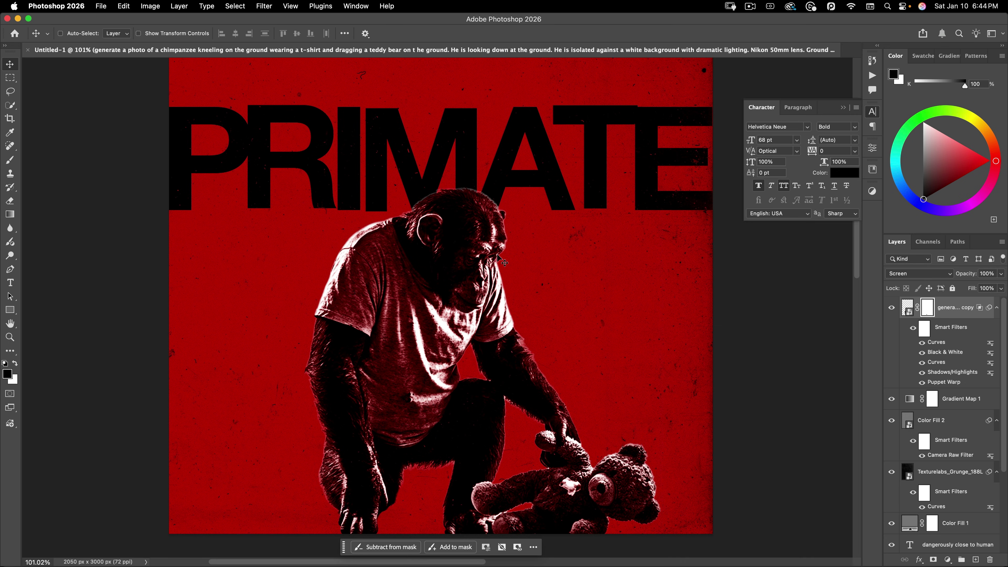
{"action": "scroll", "coordinate": [483, 265], "scroll_direction": "up", "scroll_amount": 6}
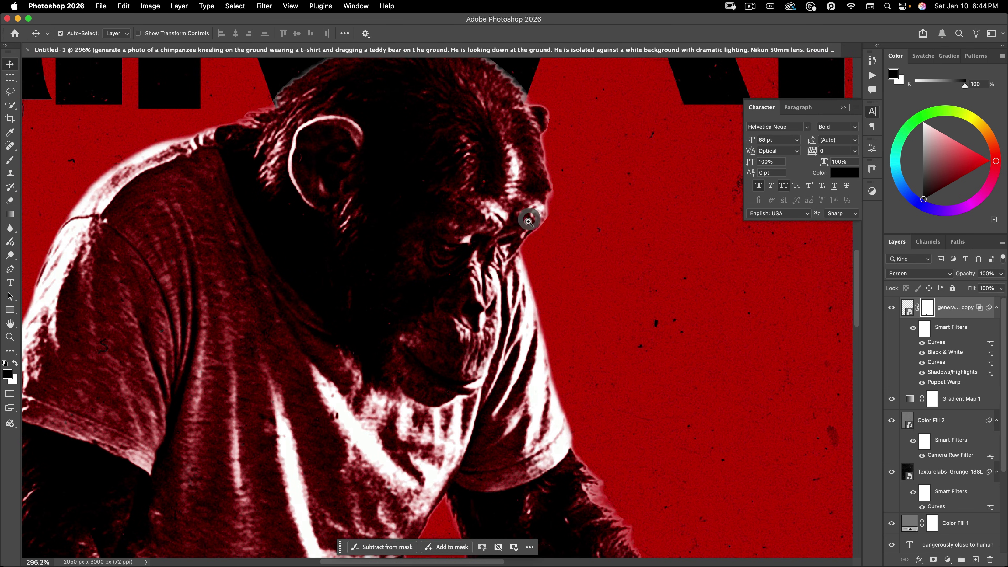
{"action": "key", "text": "l"}
{"action": "scroll", "coordinate": [554, 241], "scroll_direction": "down", "scroll_amount": 3}
{"action": "scroll", "coordinate": [554, 241], "scroll_direction": "left", "scroll_amount": 3}
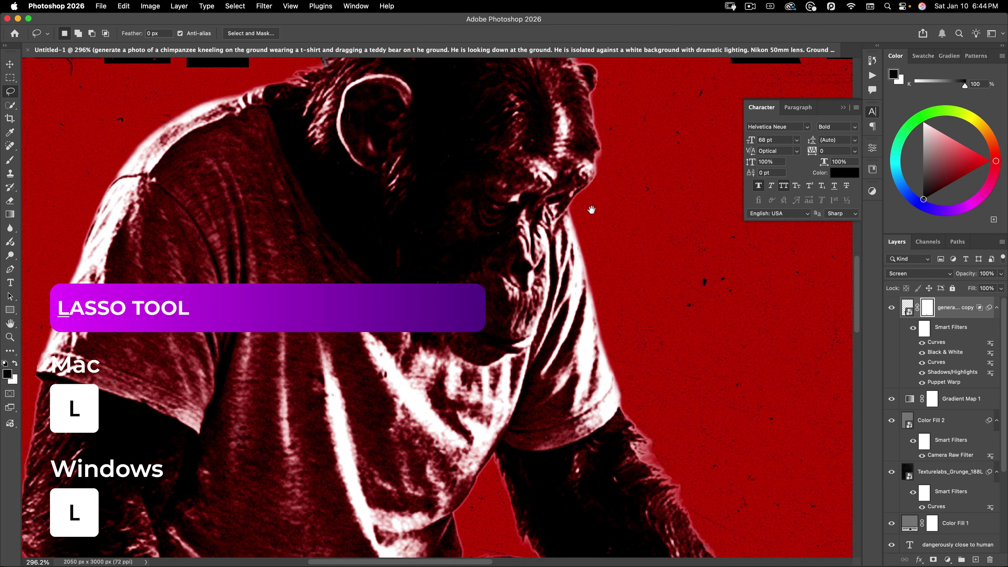
{"action": "mouse_move", "coordinate": [583, 198]}
{"action": "left_mouse_down"}
{"action": "mouse_move", "coordinate": [559, 220]}
{"action": "mouse_move", "coordinate": [556, 313]}
{"action": "mouse_move", "coordinate": [509, 358]}
{"action": "mouse_move", "coordinate": [487, 369]}
{"action": "mouse_move", "coordinate": [468, 362]}
{"action": "left_mouse_up"}
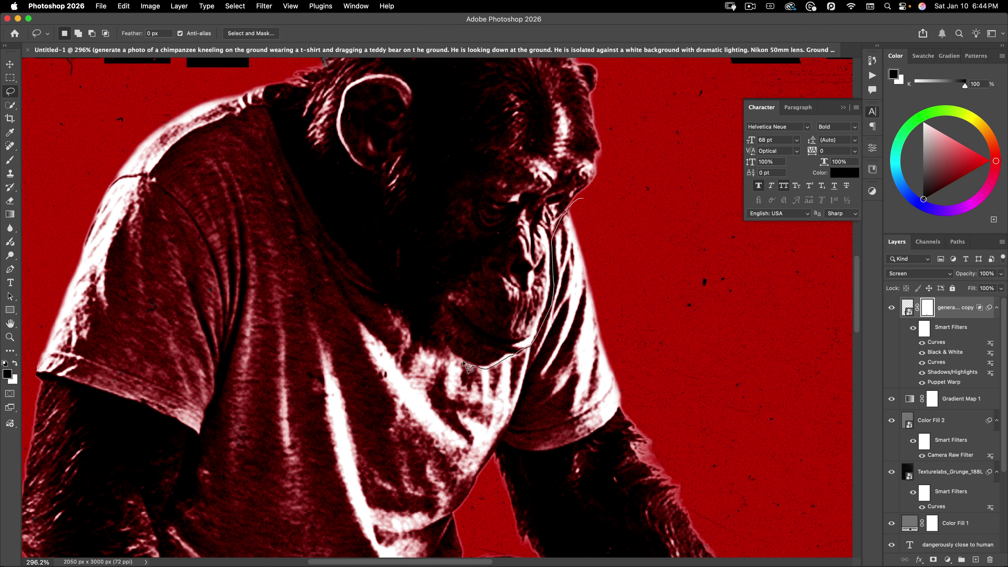
{"action": "left_click_drag", "start_coordinate": [433, 329], "coordinate": [364, 253]}
{"action": "mouse_move", "coordinate": [333, 211]}
{"action": "left_mouse_down"}
{"action": "mouse_move", "coordinate": [305, 212]}
{"action": "mouse_move", "coordinate": [302, 182]}
{"action": "left_mouse_up"}
{"action": "key", "text": "super+minus"}
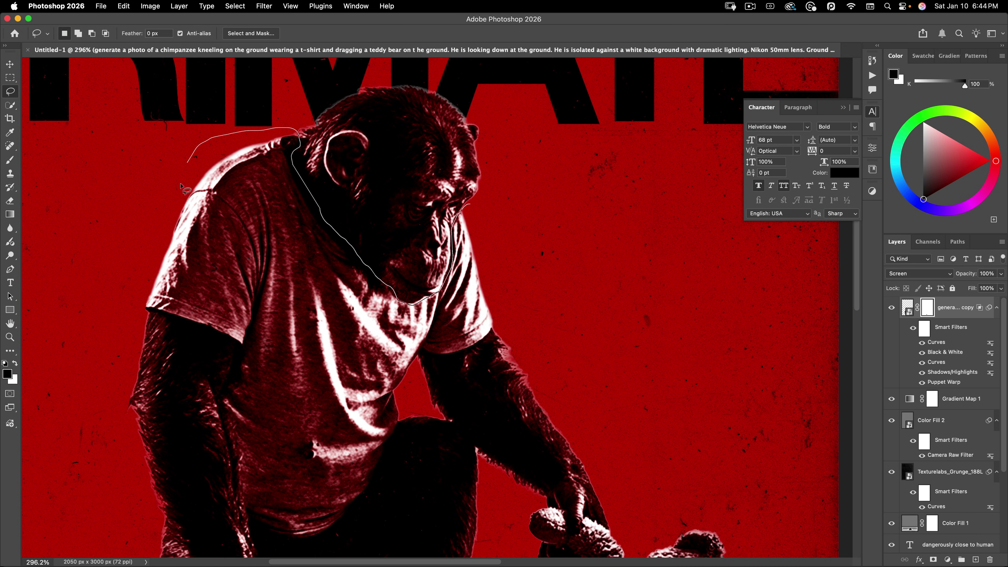
{"action": "left_click_drag", "start_coordinate": [132, 305], "coordinate": [173, 317]}
{"action": "mouse_move", "coordinate": [225, 347]}
{"action": "left_mouse_down"}
{"action": "mouse_move", "coordinate": [213, 398]}
{"action": "mouse_move", "coordinate": [237, 506]}
{"action": "mouse_move", "coordinate": [285, 536]}
{"action": "mouse_move", "coordinate": [313, 541]}
{"action": "left_mouse_up"}
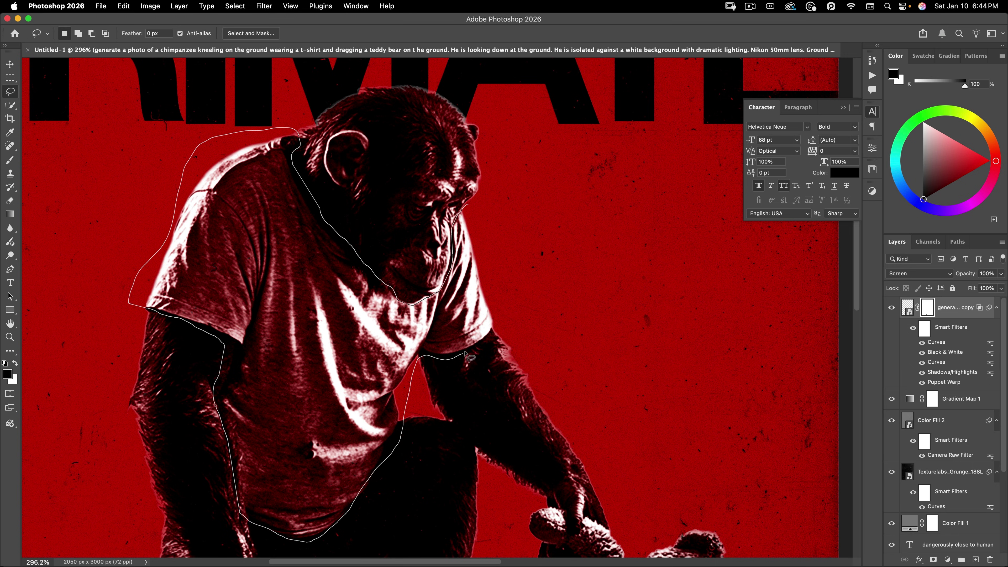
{"action": "left_click_drag", "start_coordinate": [493, 238], "coordinate": [492, 238]}
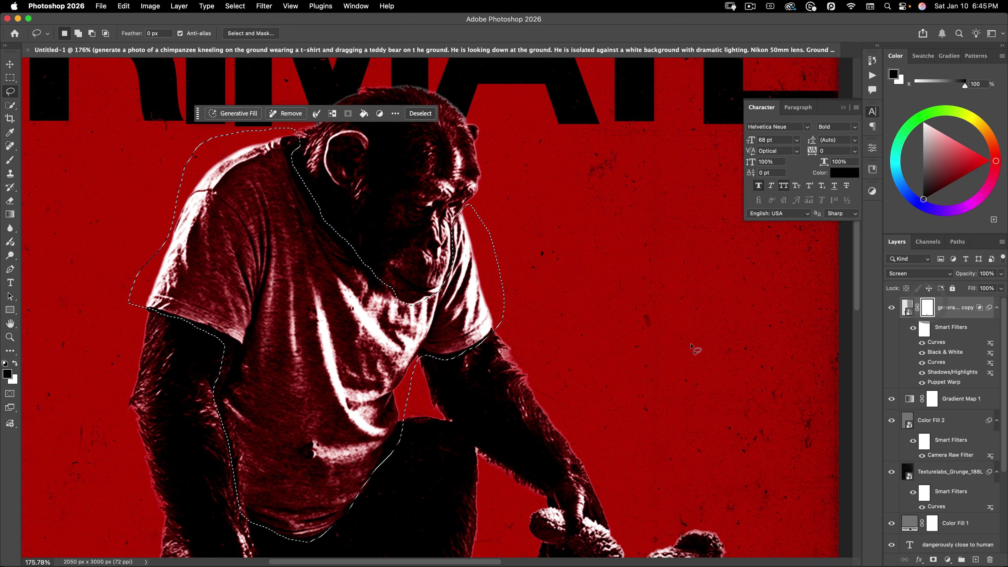
- Fill the selected mask area with black and deselect
{"action": "key", "text": "alt+BackSpace"}
{"action": "key", "text": "super+d"}
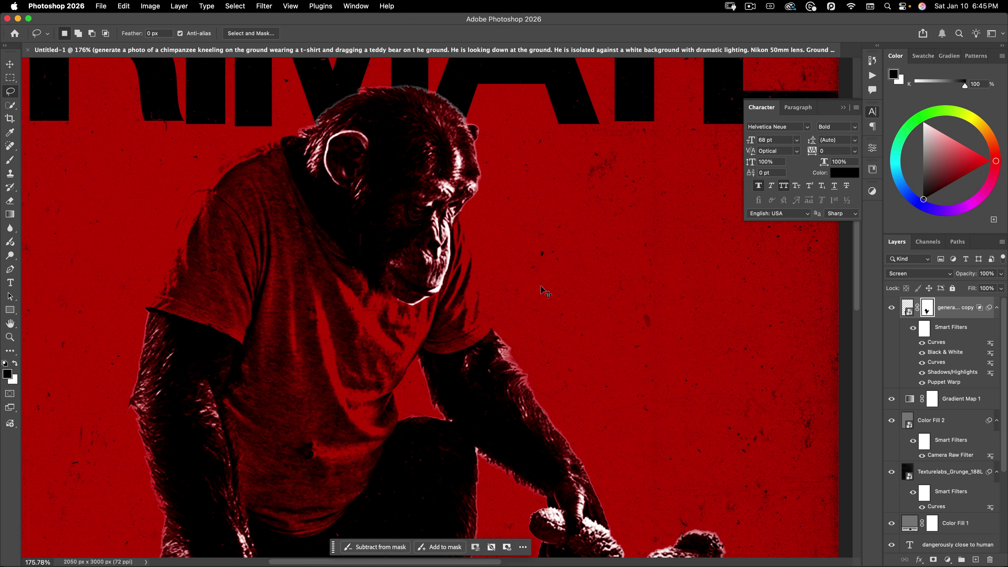
{"action": "scroll", "coordinate": [460, 279], "scroll_direction": "down", "scroll_amount": 10}
{"action": "scroll", "coordinate": [539, 337], "scroll_direction": "up", "scroll_amount": 3}
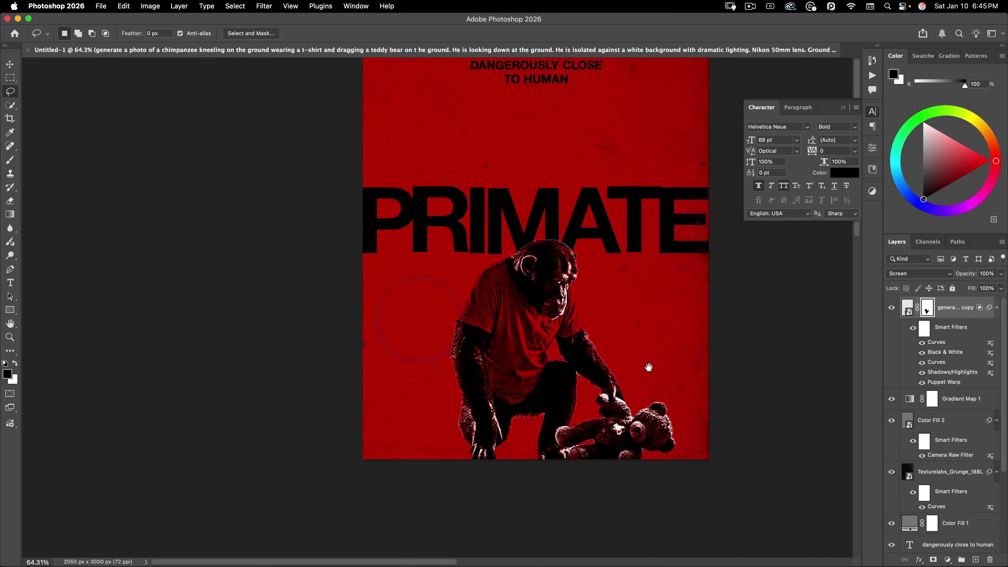
{"action": "scroll", "coordinate": [560, 403], "scroll_direction": "up", "scroll_amount": 4}
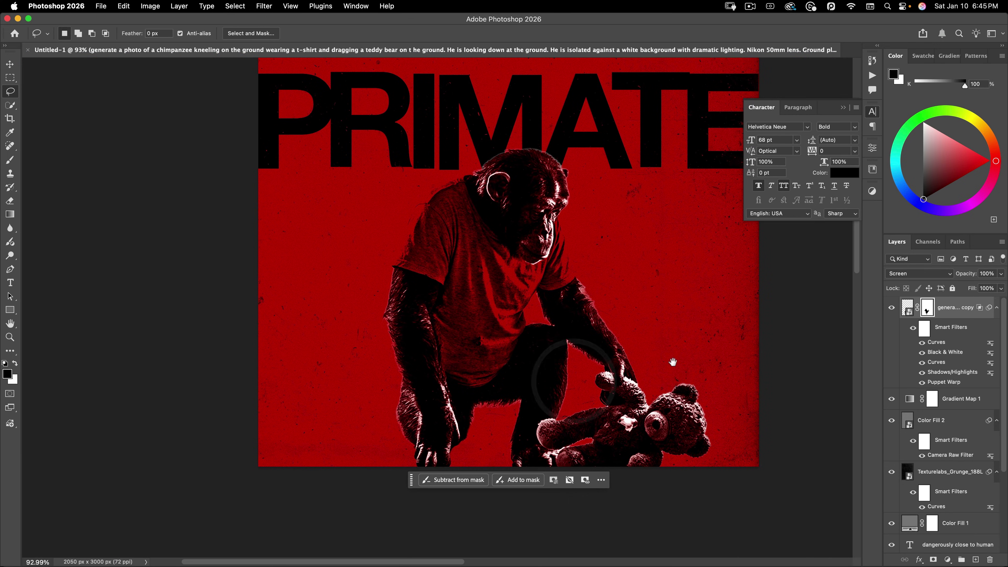
- Set up a 552 px brush at 47% flow
{"action": "key", "text": "b"}
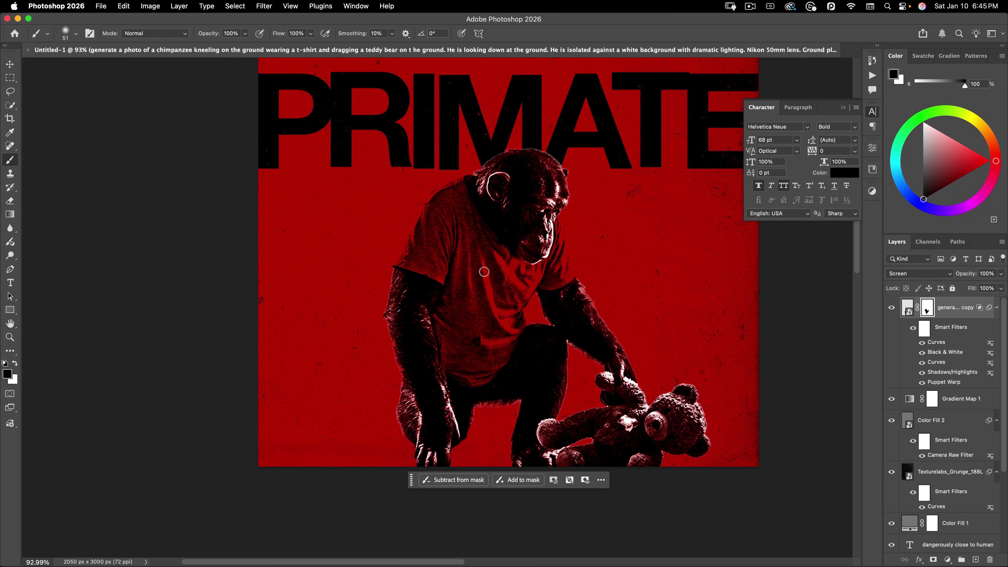
{"action": "left_click_drag", "start_coordinate": [374, 290], "coordinate": [500, 283], "text": "ctrl+alt"}
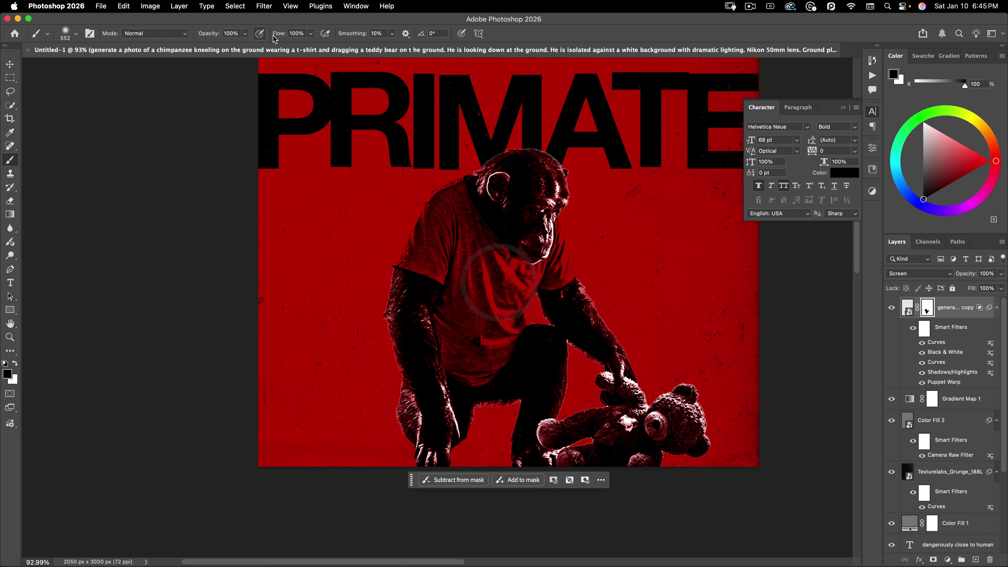
{"action": "left_click_drag", "start_coordinate": [274, 35], "coordinate": [248, 38]}
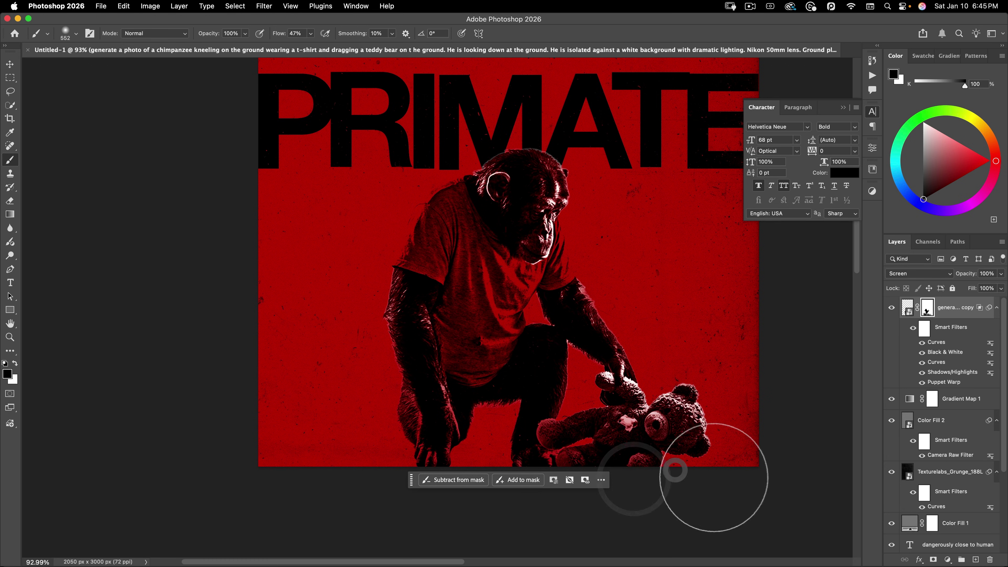
- Paint black on the mask over the teddy bear, chest and arm
{"action": "mouse_move", "coordinate": [674, 483]}
{"action": "left_mouse_down"}
{"action": "mouse_move", "coordinate": [641, 461]}
{"action": "mouse_move", "coordinate": [730, 440]}
{"action": "left_mouse_up"}
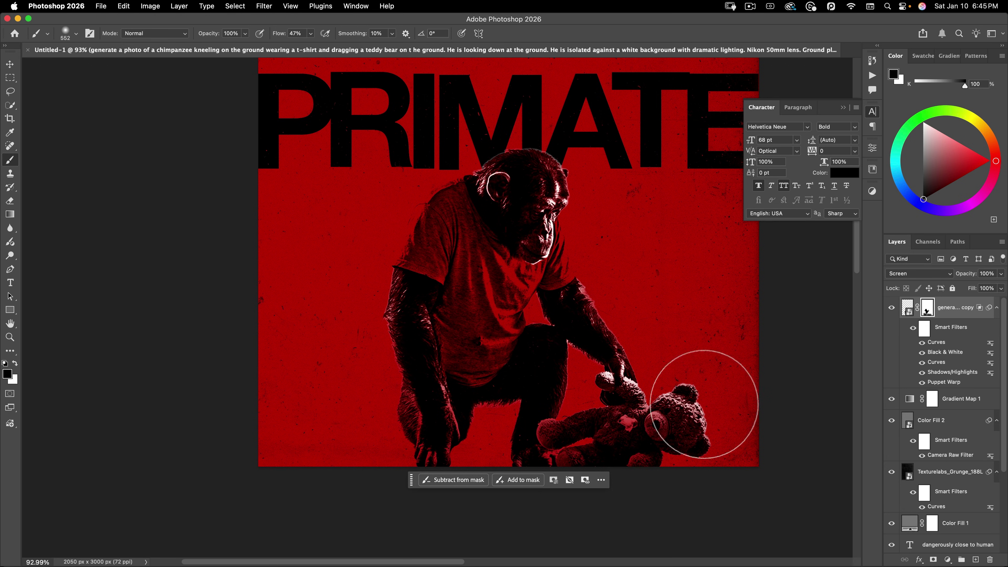
{"action": "mouse_move", "coordinate": [529, 334]}
{"action": "left_mouse_down"}
{"action": "mouse_move", "coordinate": [486, 344]}
{"action": "mouse_move", "coordinate": [456, 372]}
{"action": "mouse_move", "coordinate": [488, 333]}
{"action": "mouse_move", "coordinate": [422, 309]}
{"action": "mouse_move", "coordinate": [434, 351]}
{"action": "mouse_move", "coordinate": [367, 346]}
{"action": "mouse_move", "coordinate": [328, 325]}
{"action": "left_mouse_up"}
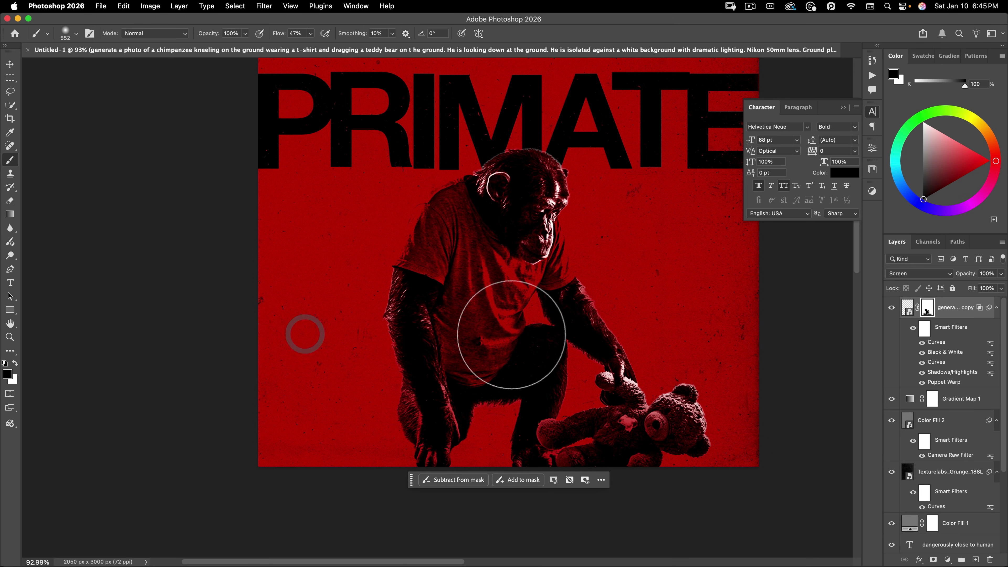
{"action": "key", "text": "v"}
{"action": "scroll", "coordinate": [436, 308], "scroll_direction": "down", "scroll_amount": 5, "text": "alt"}
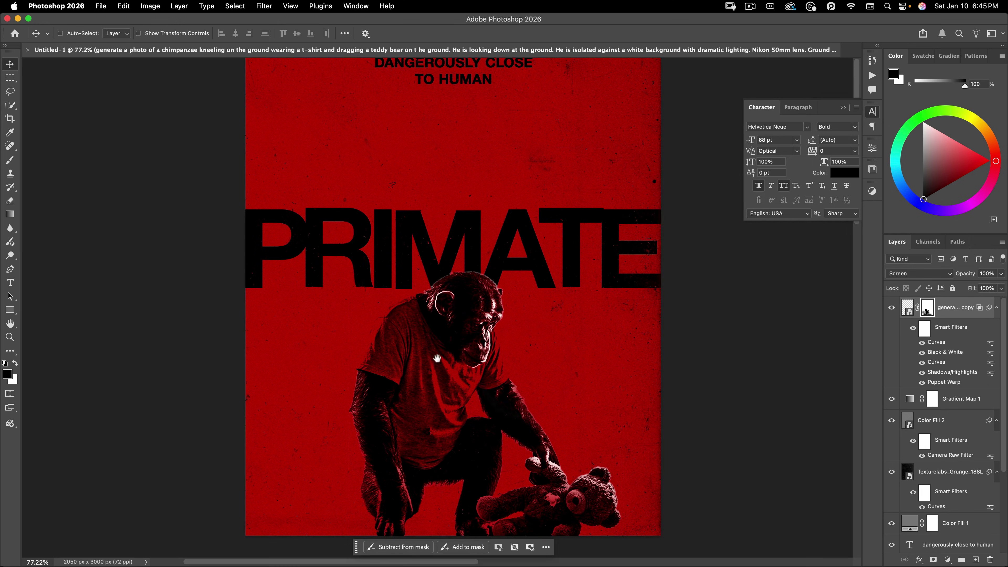
{"action": "scroll", "coordinate": [456, 338], "scroll_direction": "down", "scroll_amount": 4, "text": "alt"}
{"action": "left_click_drag", "start_coordinate": [581, 355], "coordinate": [550, 387]}
{"action": "scroll", "coordinate": [569, 373], "scroll_direction": "down", "scroll_amount": 2, "text": "alt"}
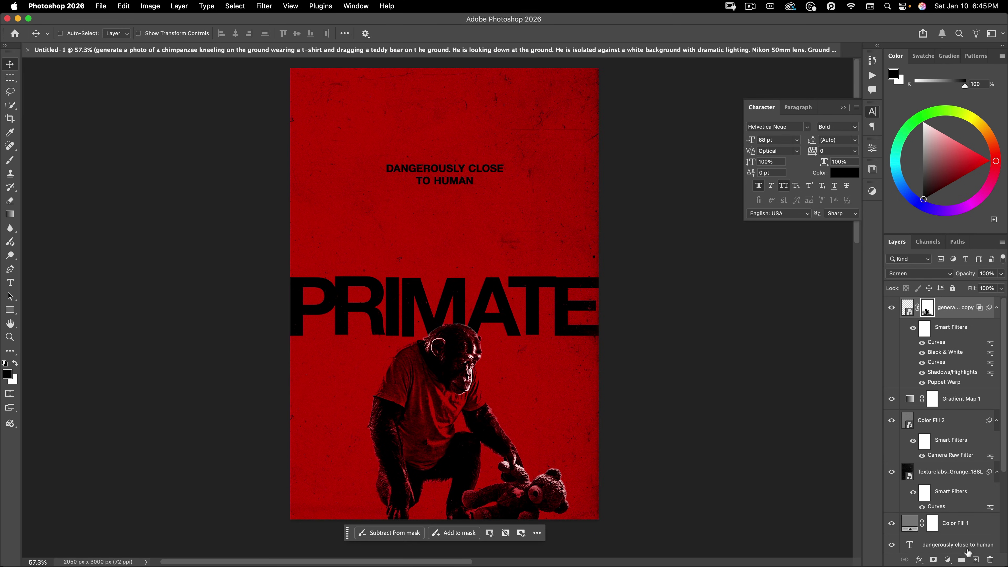
- Add a Curves layer clipped to the chimp and lower the Blue highlights output to 77
{"action": "left_click", "coordinate": [948, 561]}
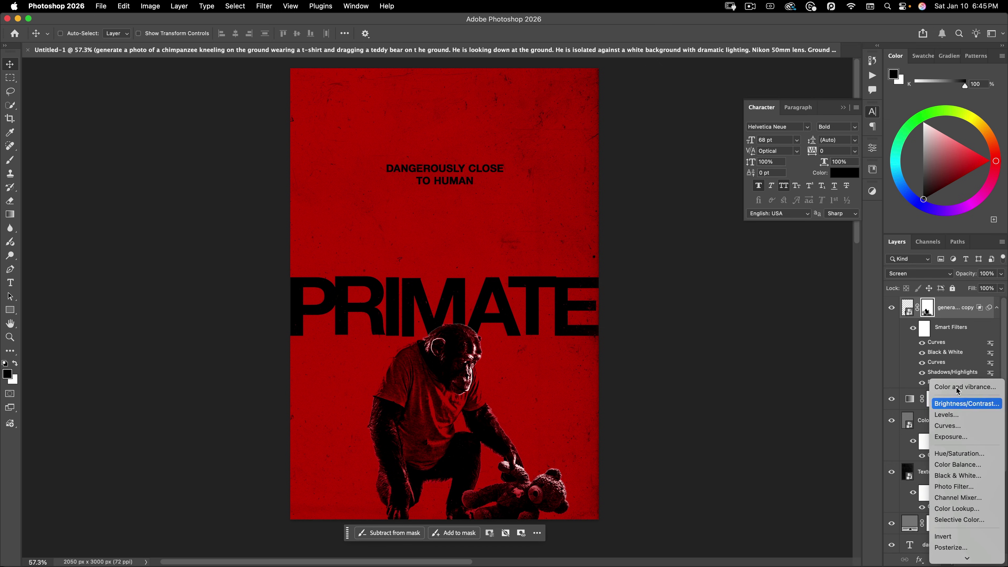
{"action": "left_click", "coordinate": [960, 423]}
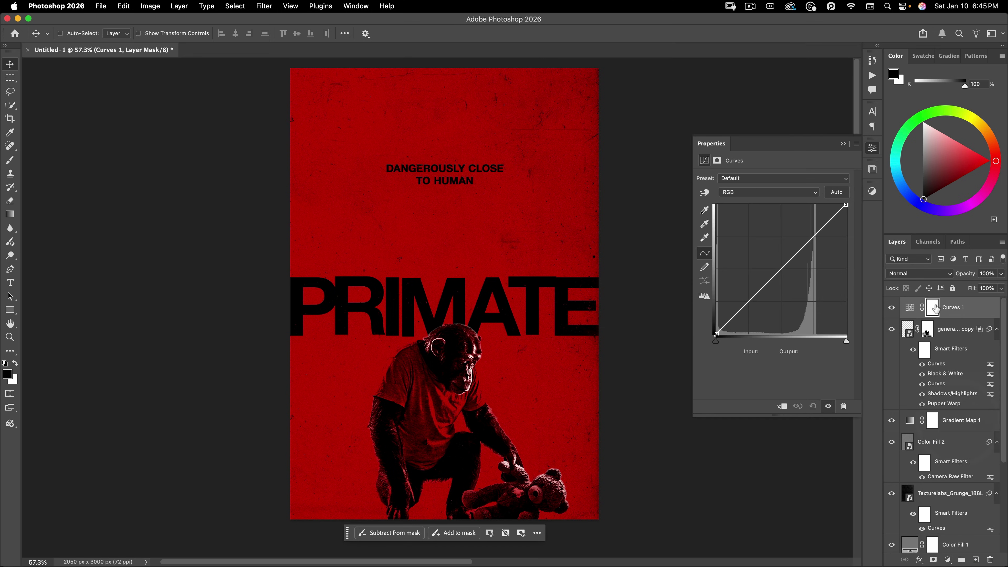
{"action": "left_click", "coordinate": [783, 409]}
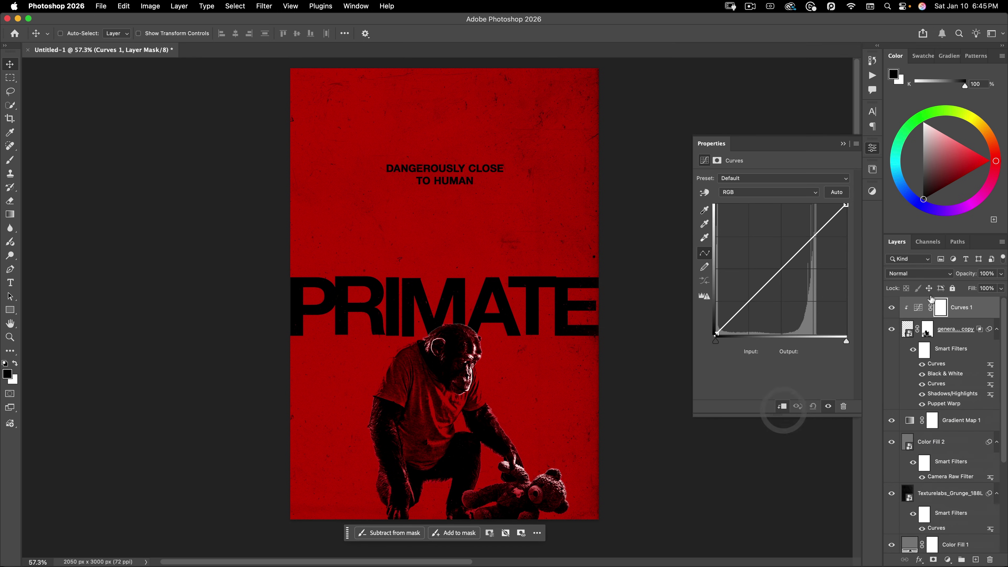
{"action": "left_click", "coordinate": [763, 193]}
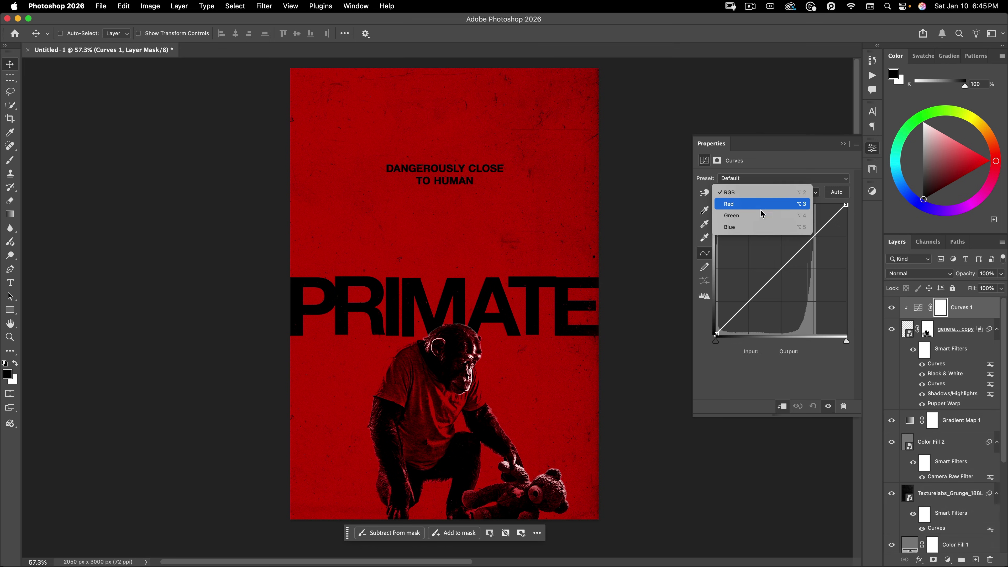
{"action": "left_click", "coordinate": [760, 226]}
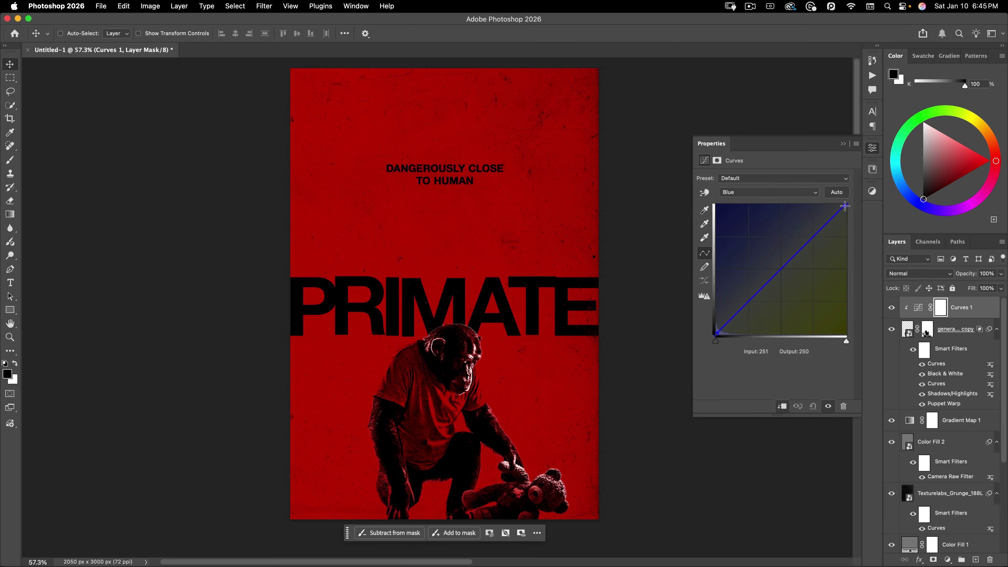
{"action": "left_click_drag", "start_coordinate": [846, 205], "coordinate": [865, 297]}
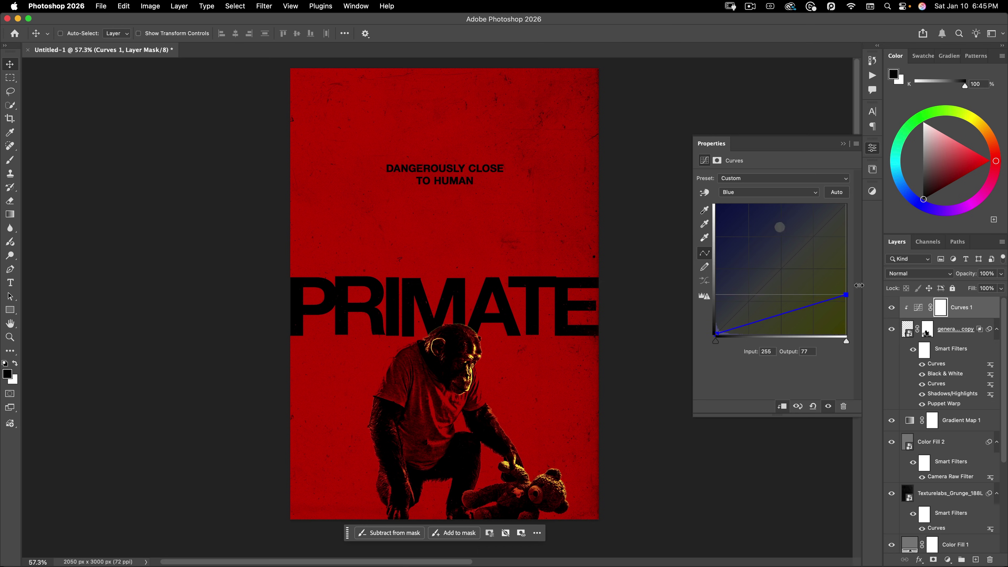
- Lower the Green highlights output to 182, then toggle the chimp layer to compare
{"action": "left_click", "coordinate": [741, 193]}
{"action": "left_click", "coordinate": [748, 181]}
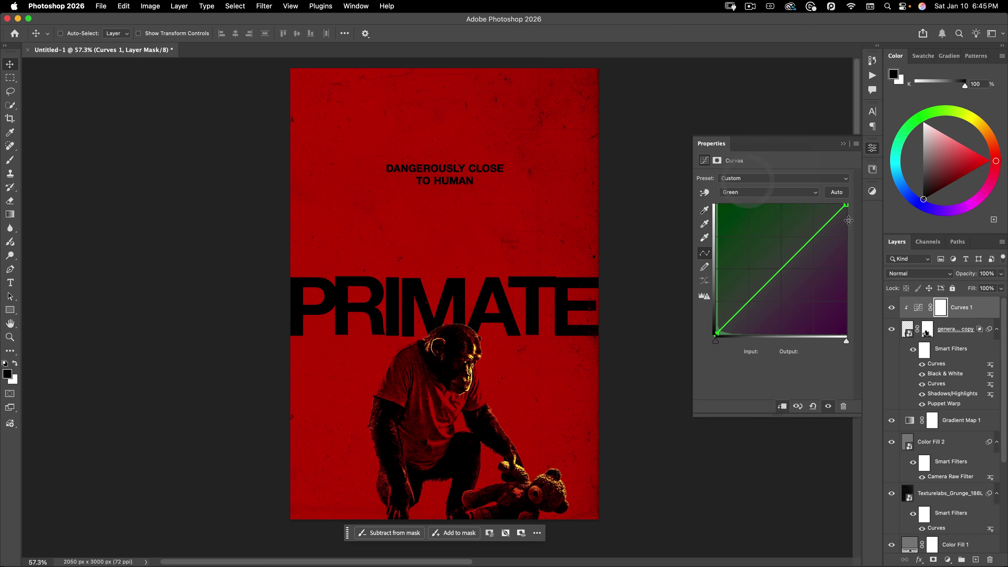
{"action": "left_click_drag", "start_coordinate": [846, 204], "coordinate": [856, 243]}
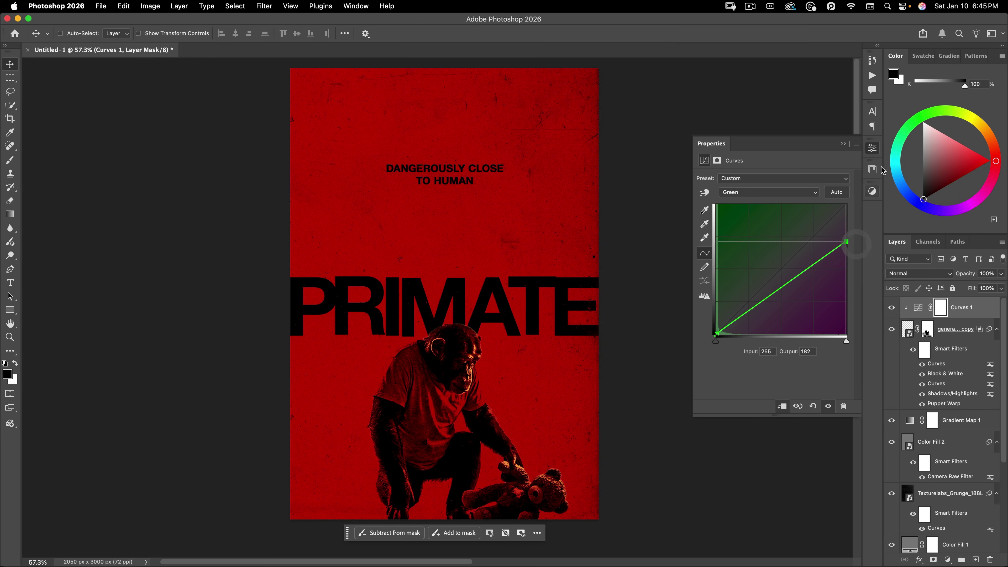
{"action": "left_click", "coordinate": [873, 148]}
{"action": "scroll", "coordinate": [393, 320], "scroll_direction": "up", "scroll_amount": 2}
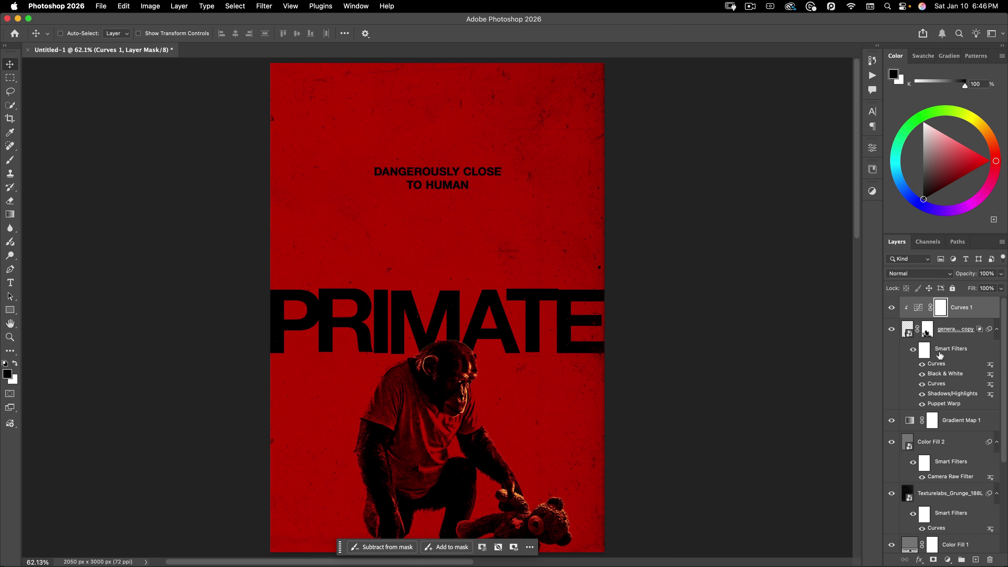
{"action": "left_click", "coordinate": [893, 328]}
{"action": "left_click", "coordinate": [893, 329]}
{"action": "left_click", "coordinate": [893, 328]}
{"action": "left_click", "coordinate": [893, 328]}
{"action": "left_click", "coordinate": [893, 328]}
{"action": "left_click", "coordinate": [893, 329]}
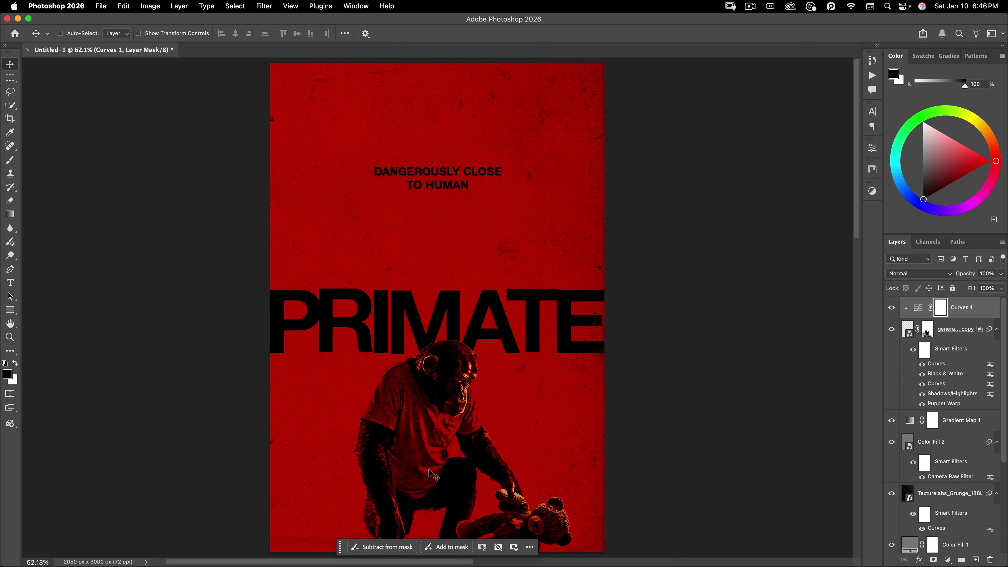